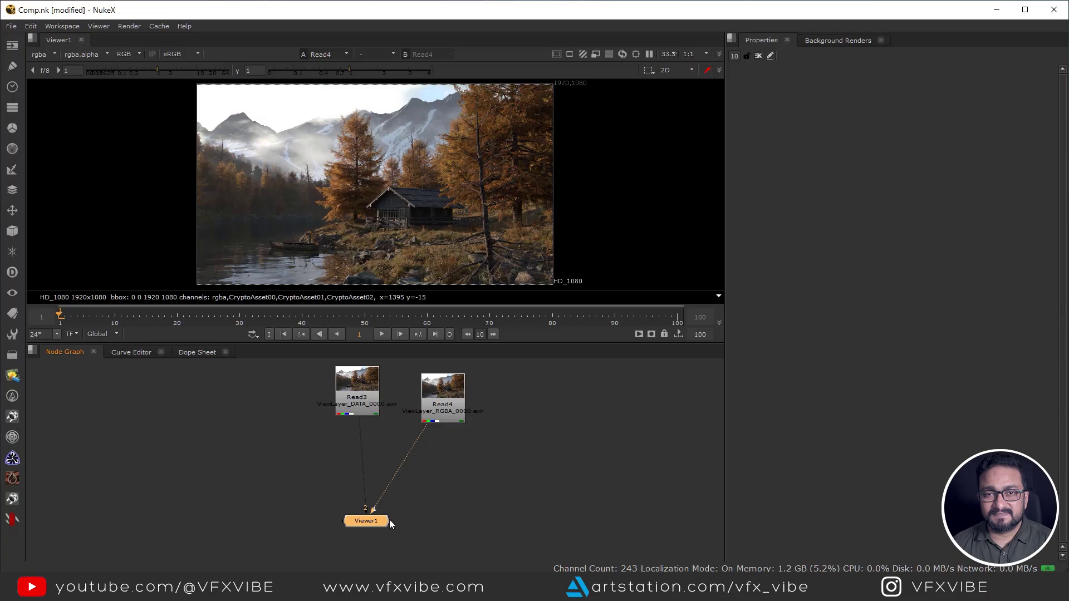
Step: Move the Viewer1 node directly below the Read4 RGBA node
left_click_drag(366, 525, 407, 532)
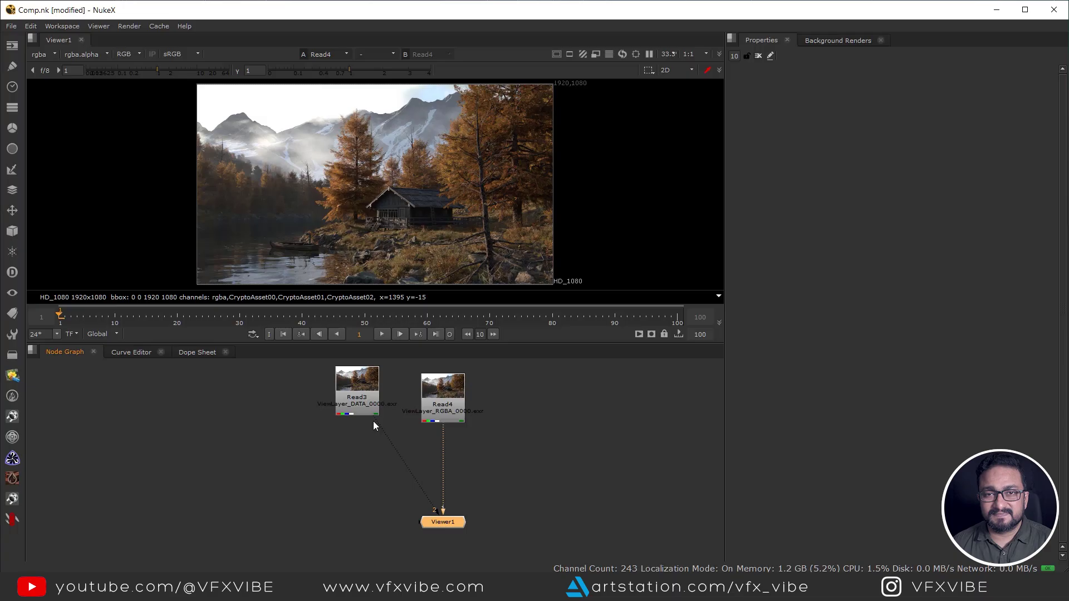
left_click_drag(454, 368, 623, 497)
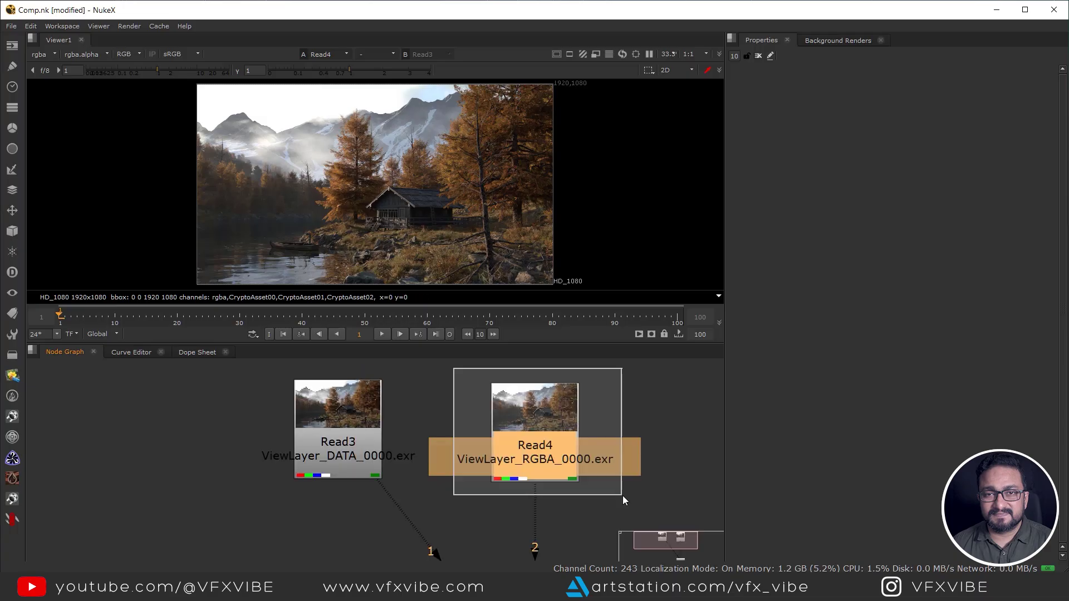
left_click(369, 518)
middle_click_drag(371, 519, 381, 519)
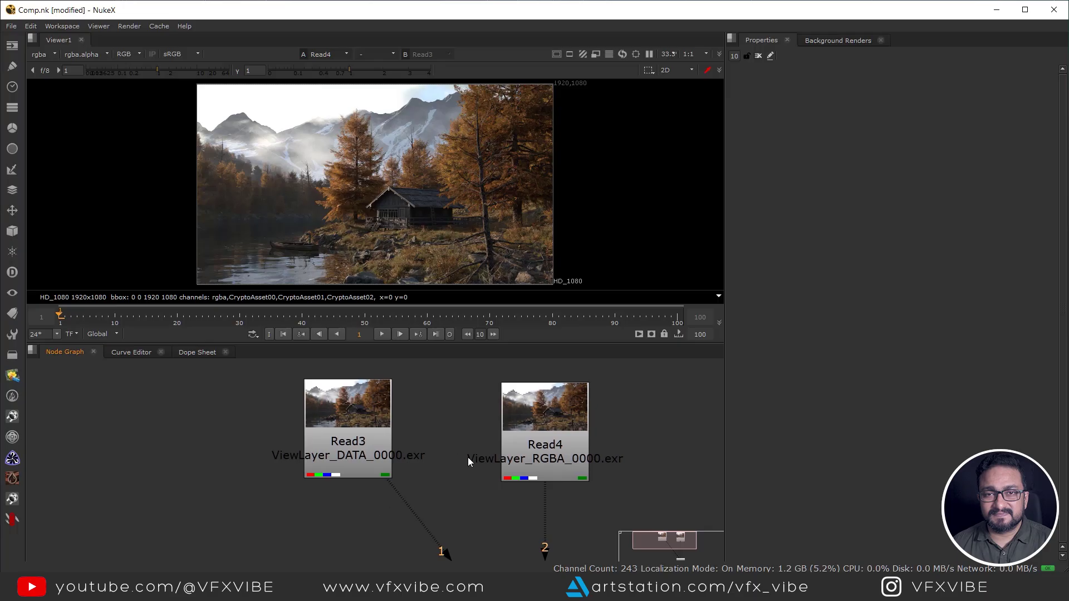
Step: Connect the Read3 DATA render to viewer input 1 and the Read4 RGBA render to input 2 to compare them
left_click(508, 455)
left_click(347, 426)
key("1")
left_click(512, 423)
key("2")
middle_click_drag(340, 512, 390, 492)
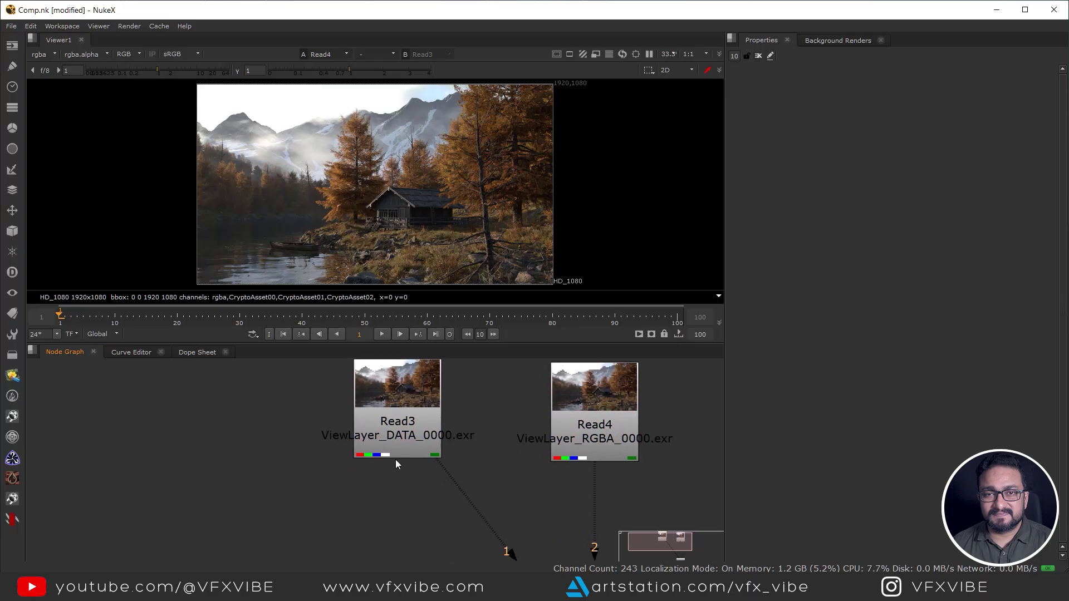
Step: Open the Read3 DATA node's properties and inspect its Depth and Mist layers in the viewer, finishing on rgba
double_click(403, 426)
key("1")
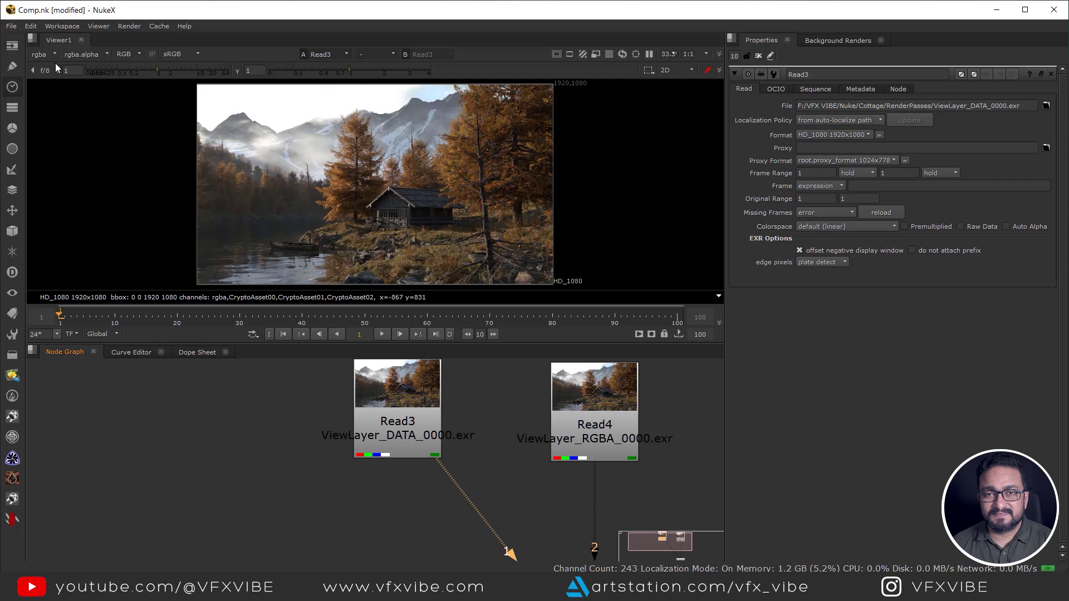
left_click(39, 53)
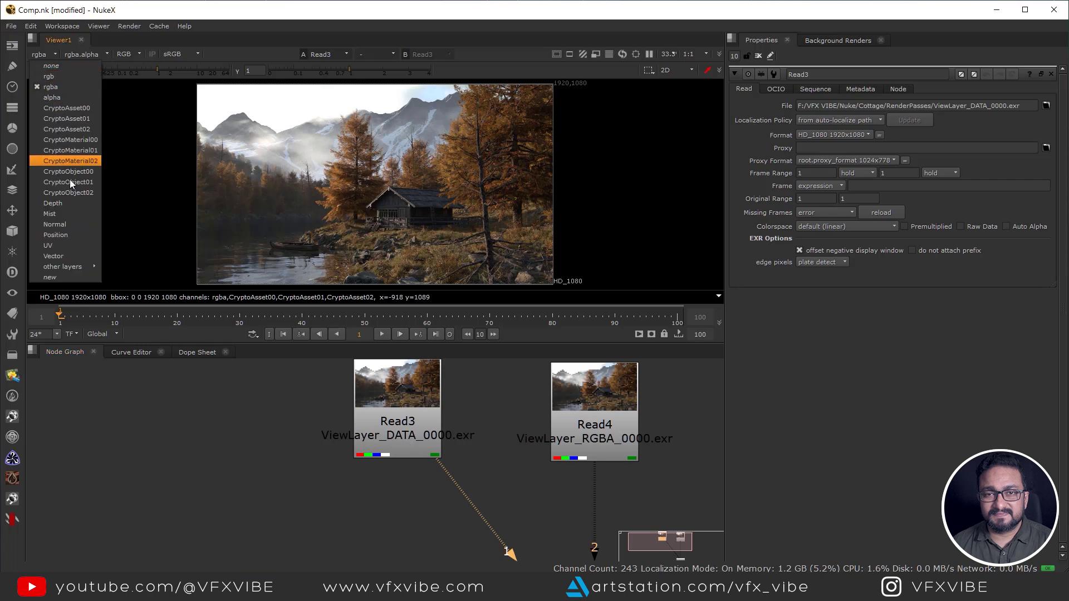
left_click(70, 202)
left_click(41, 54)
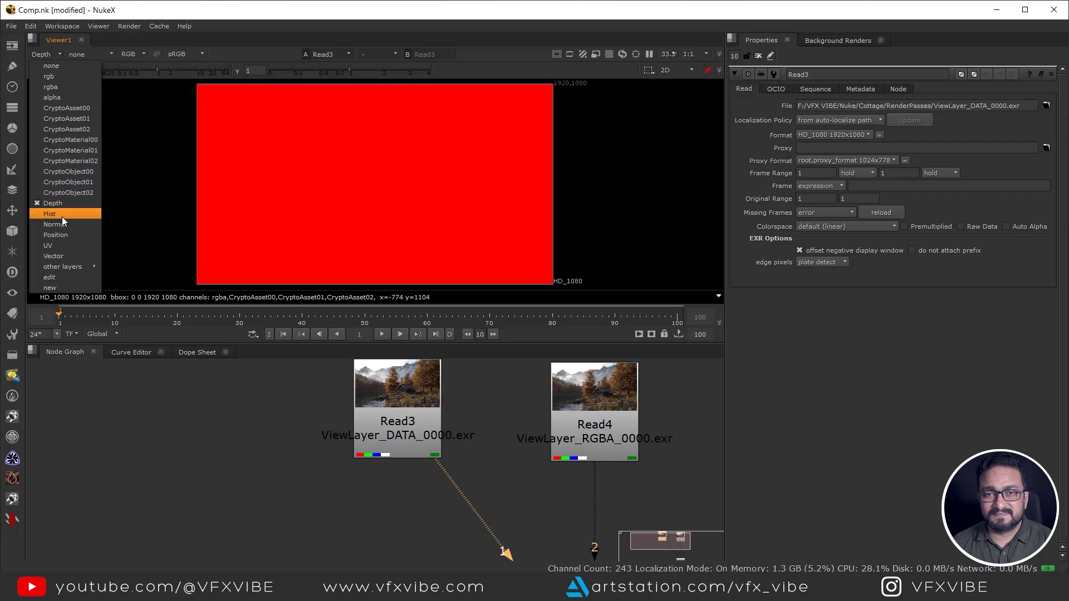
left_click(59, 214)
left_click(38, 54)
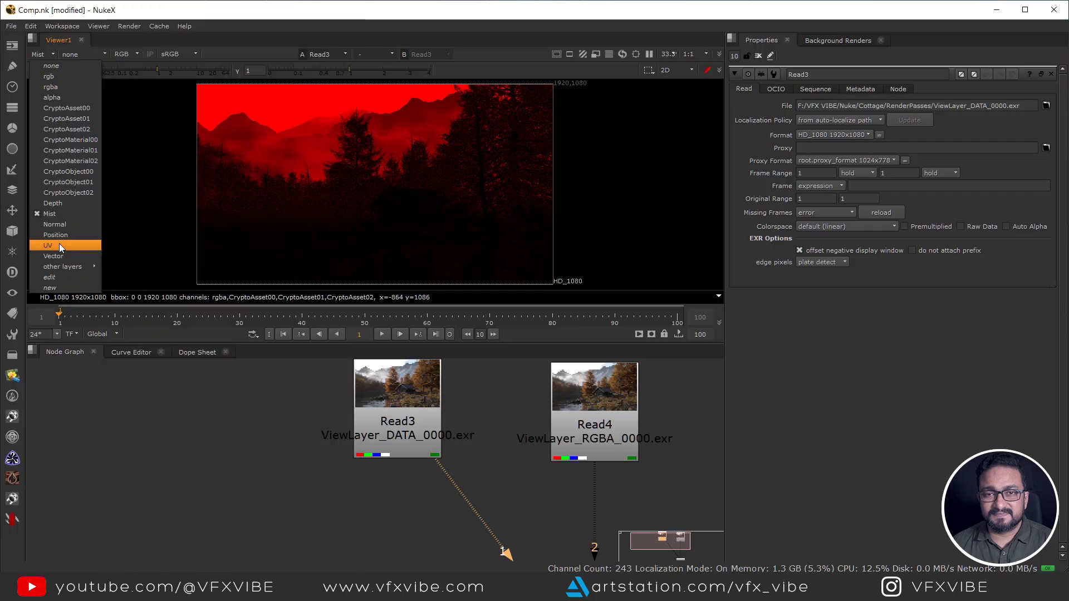
left_click(304, 450)
middle_click_drag(481, 473, 446, 484)
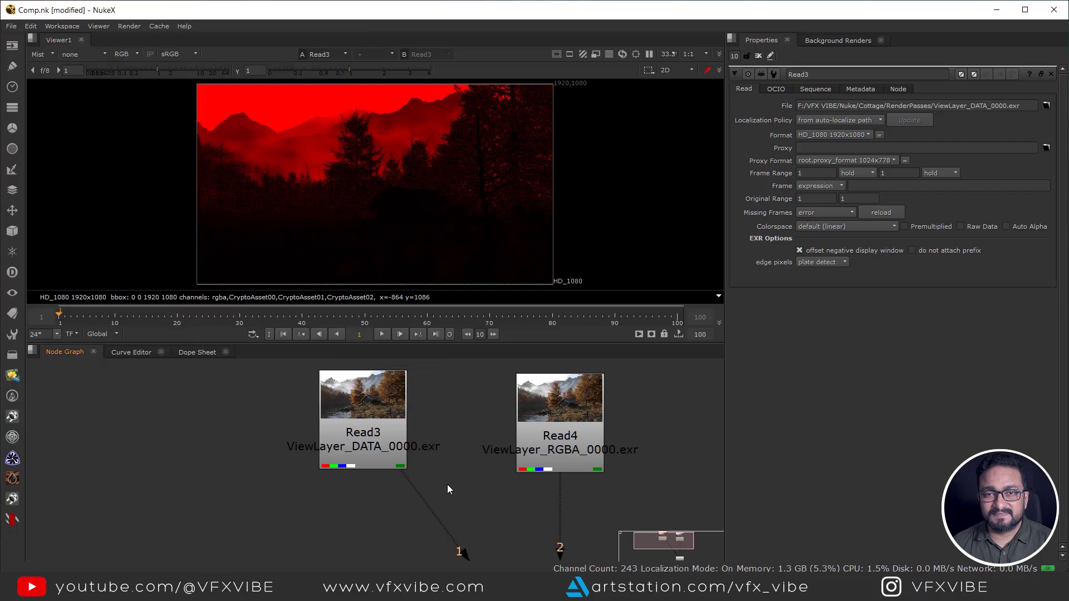
left_click(38, 55)
left_click(49, 87)
Step: Inspect the AO, DiffDir and DiffInd layers of the Read4 RGBA node in the viewer, finishing on rgba
left_click(530, 456)
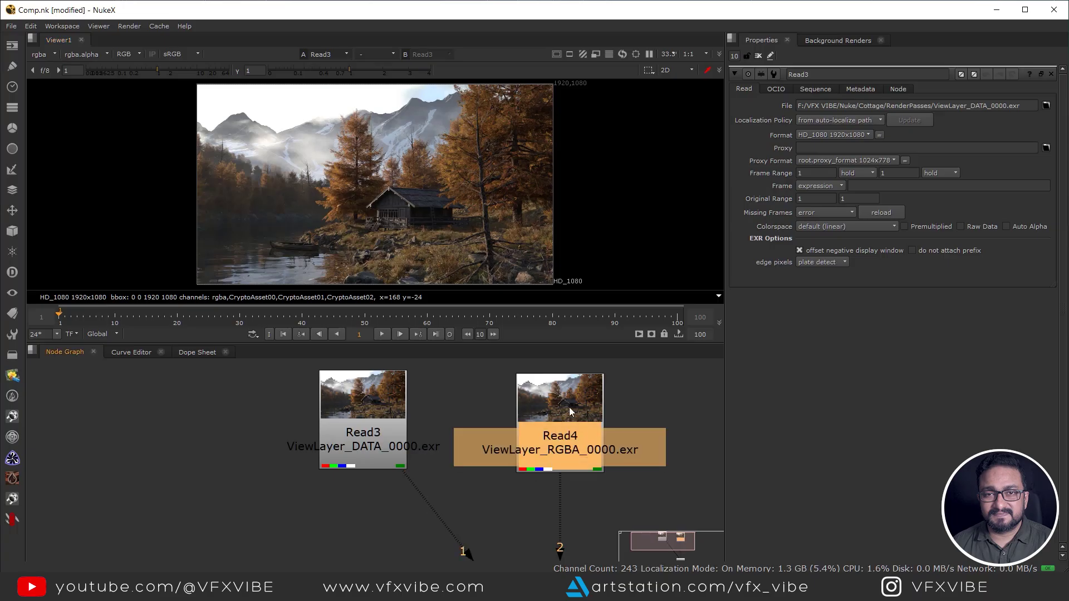
key("1")
left_click(39, 54)
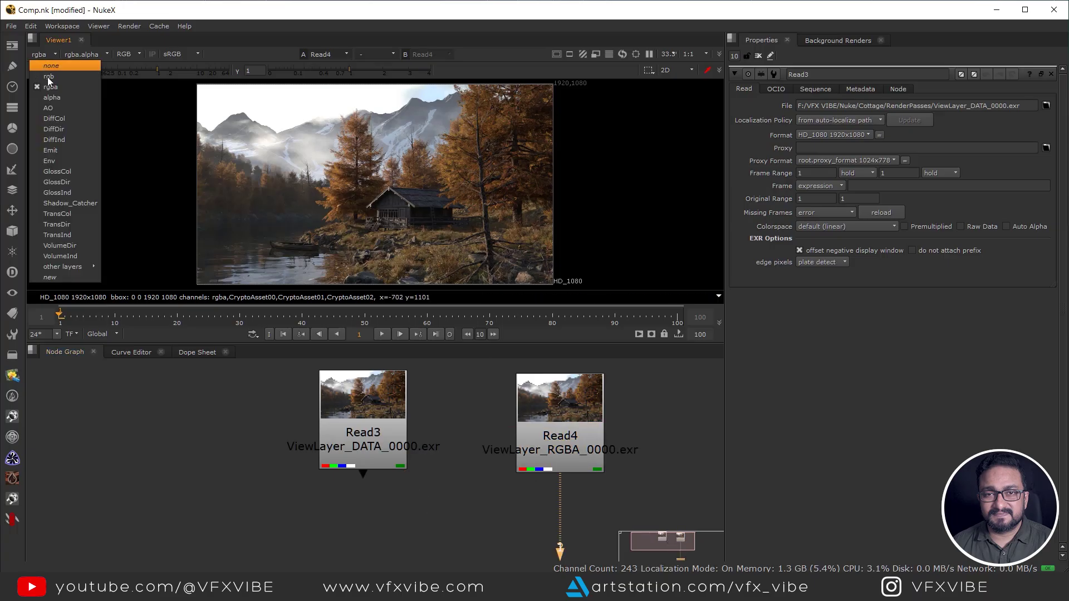
left_click(54, 109)
left_click(38, 54)
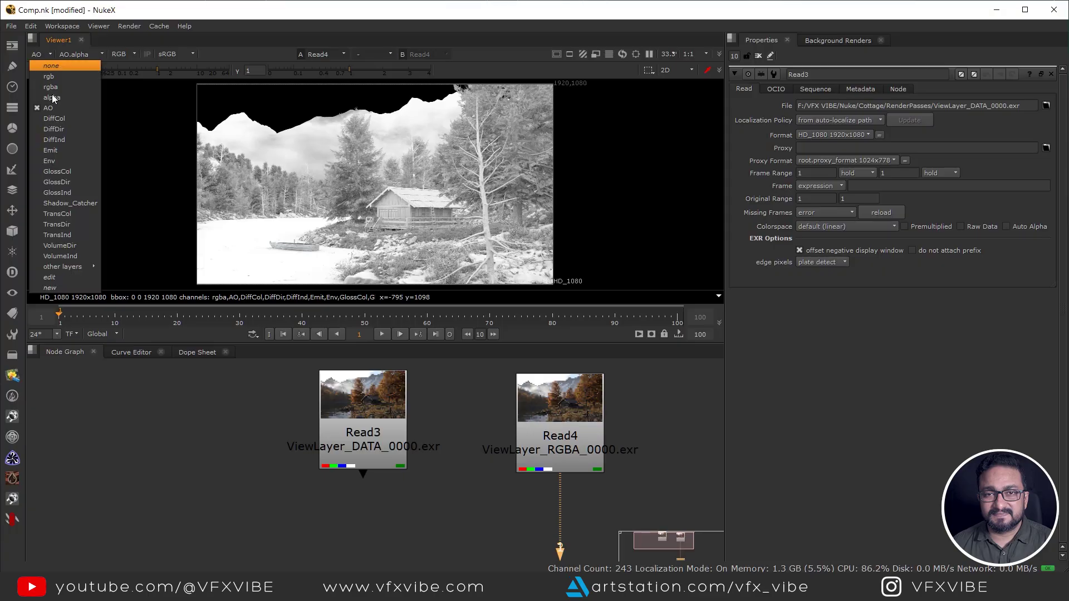
left_click(56, 129)
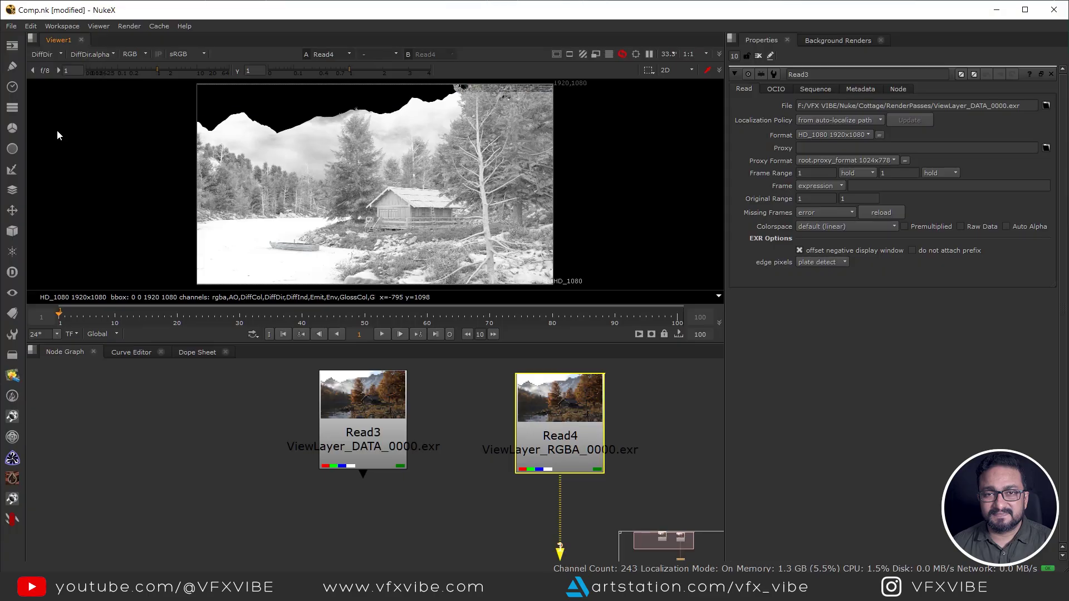
left_click(43, 54)
left_click(54, 140)
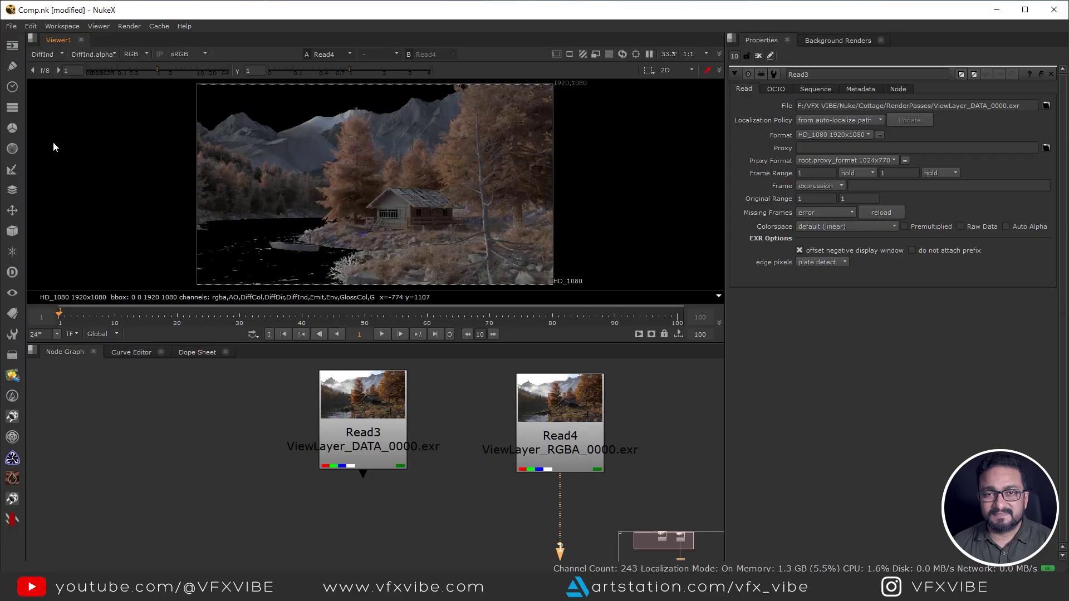
left_click(43, 54)
left_click(50, 87)
middle_click_drag(488, 452, 434, 462)
scroll(395, 459, "down", 1)
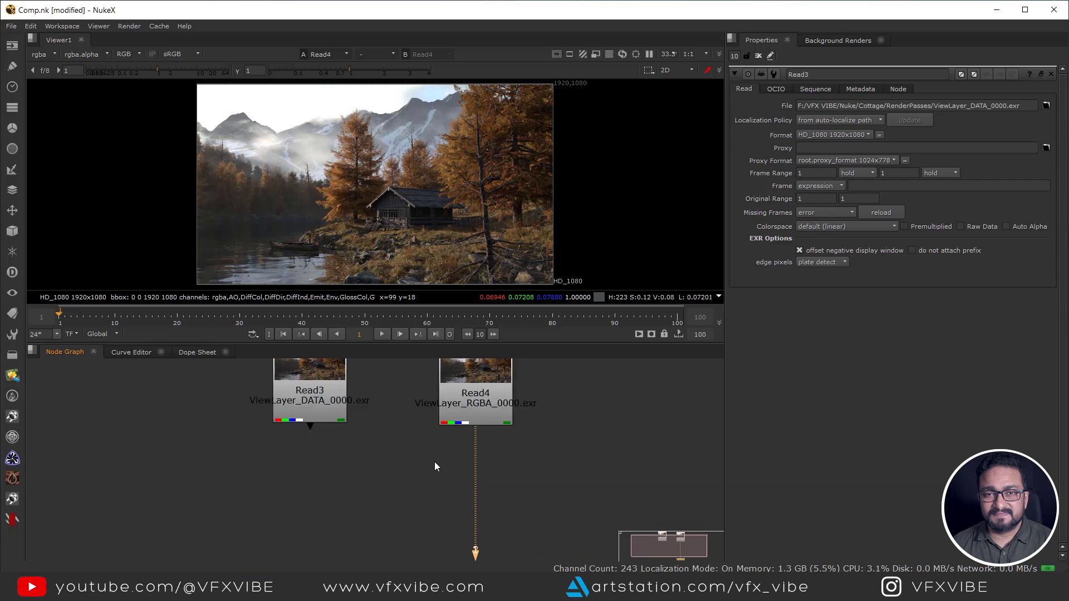
scroll(441, 470, "down", 4)
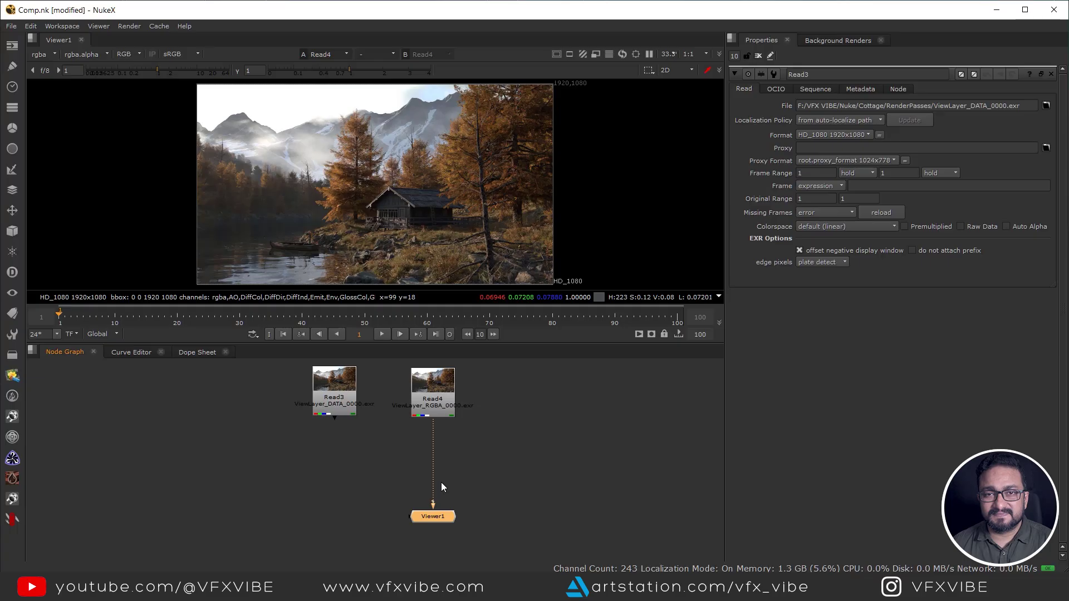
Step: Move the Read3 DATA node farther from Read4, keeping it roughly level with it
scroll(359, 416, "up", 3)
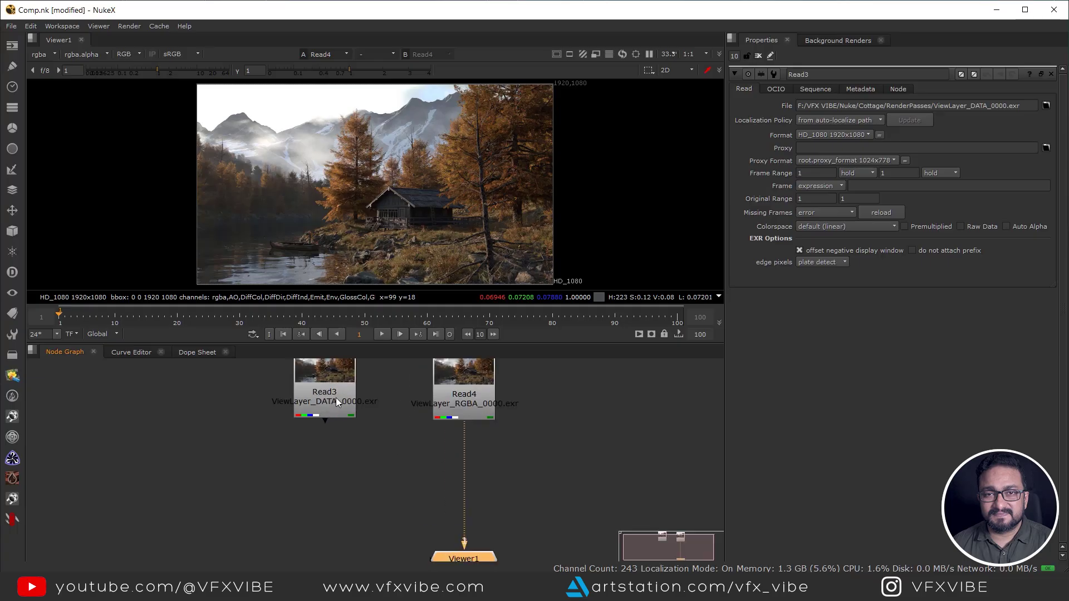
left_click_drag(335, 398, 311, 418)
middle_click_drag(313, 456, 315, 505)
left_click(314, 504)
left_click_drag(284, 469, 276, 477)
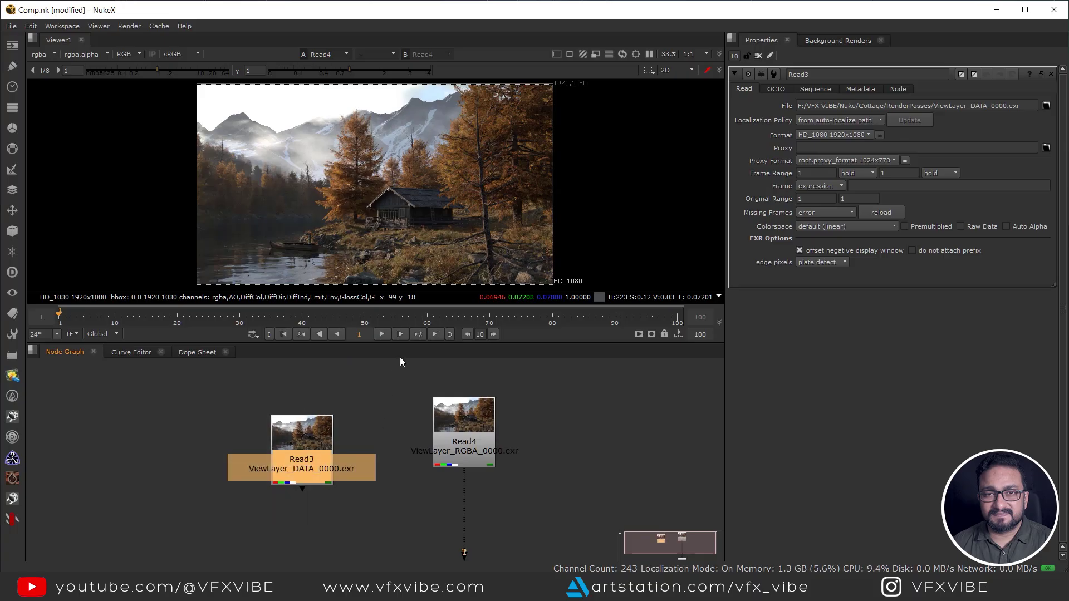
left_click_drag(401, 373, 540, 500)
left_click_drag(348, 374, 249, 494)
left_click_drag(278, 459, 228, 440)
left_click_drag(368, 374, 158, 479)
middle_click_drag(481, 498, 436, 467)
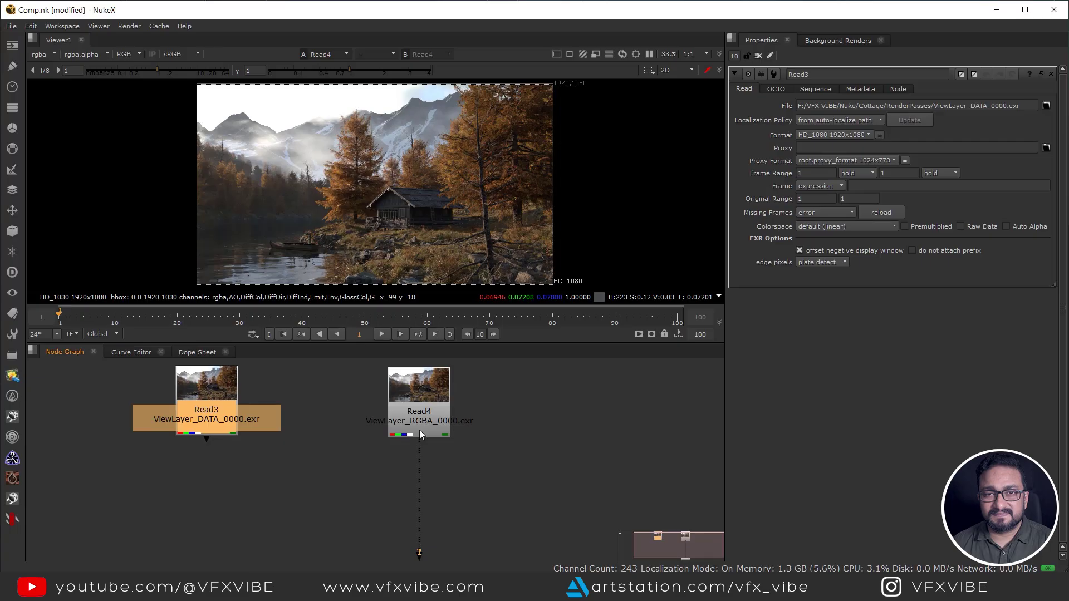
Step: Add a Copy node and place it below the Read4 RGBA node, connected through its B input
left_click_drag(350, 373, 512, 525)
middle_click_drag(480, 481, 466, 480)
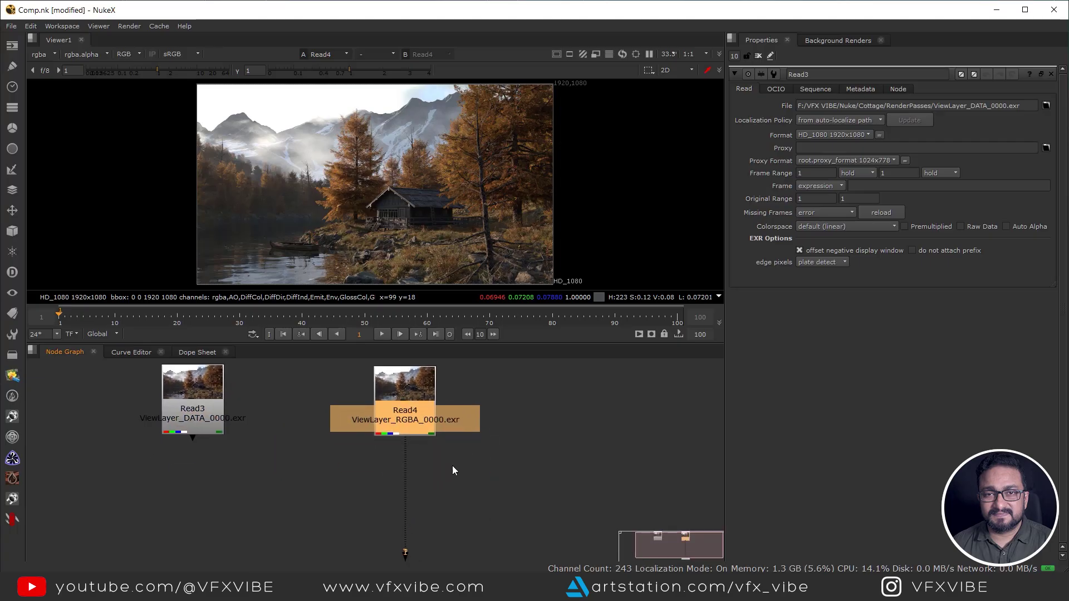
left_click(452, 466)
key("k")
scroll(457, 473, "up", 2)
left_click_drag(457, 476, 398, 517)
scroll(328, 491, "down", 1)
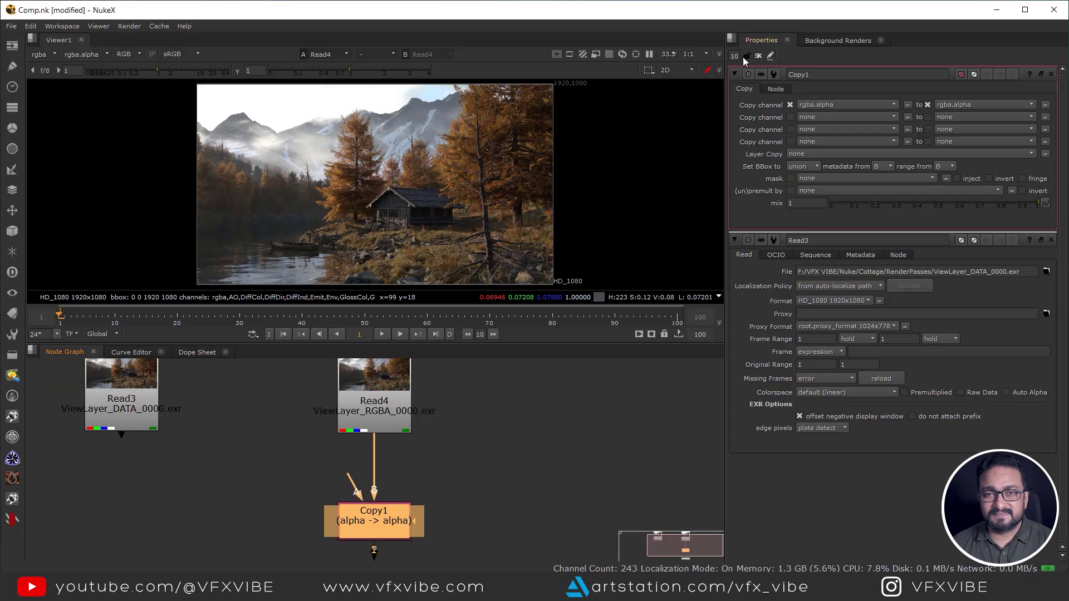
Step: Limit the open node properties to 1 and disable the rgba.alpha to rgba.alpha channel copy in Copy1
left_click(736, 56)
key("BackSpace")
left_click(791, 104)
left_click(927, 105)
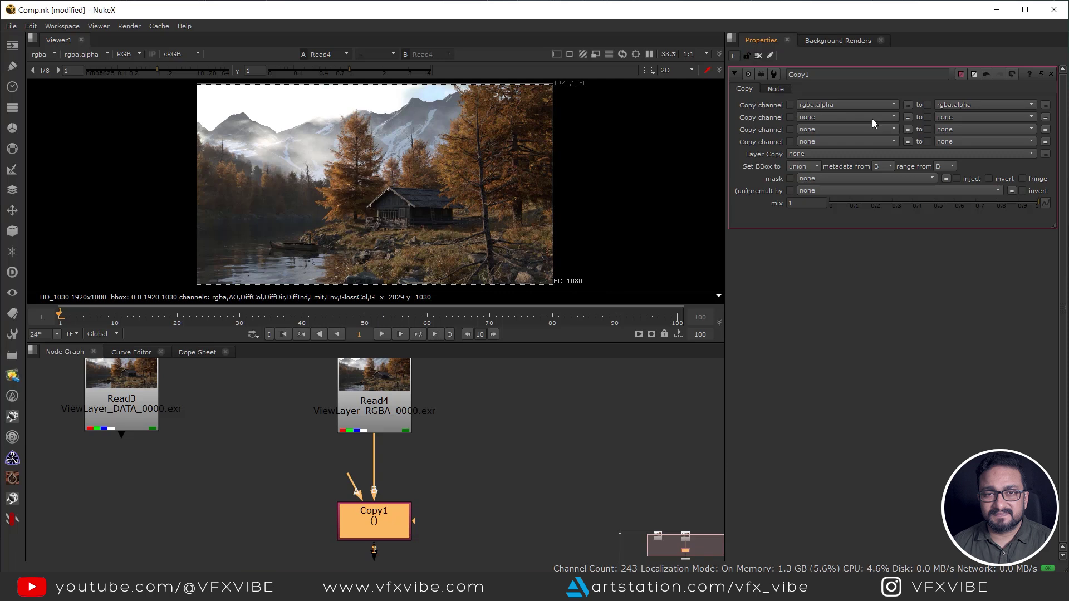
Step: Connect the Copy1 node's A input to the Read3 DATA node, routing the connection through a corner dot
scroll(485, 436, "down", 1)
middle_click_drag(485, 437, 587, 389)
left_click_drag(477, 431, 297, 373)
left_click_drag(389, 414, 280, 461, "ctrl")
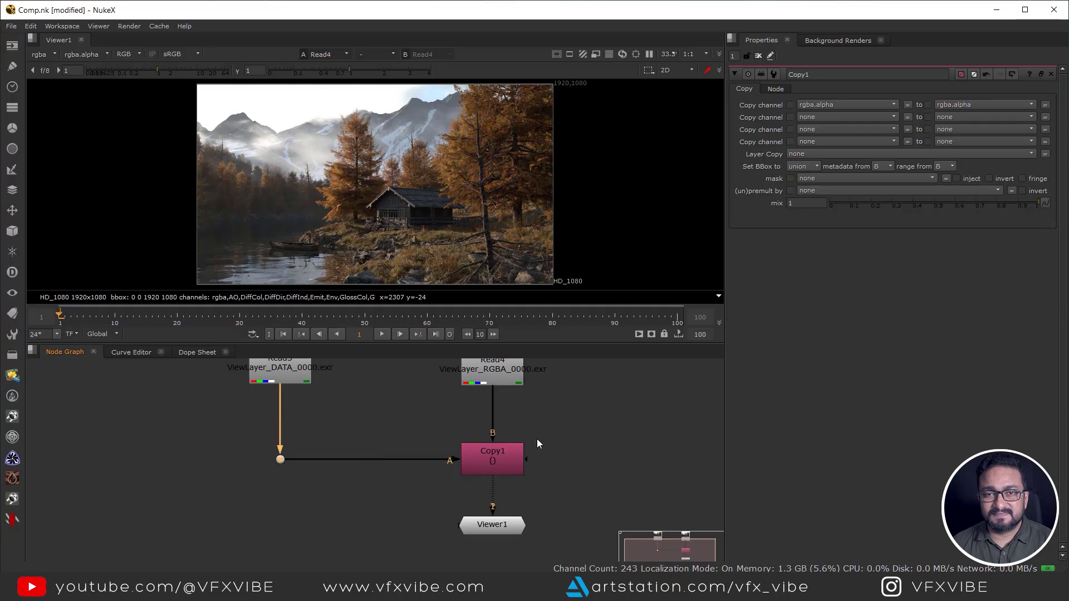
Step: Set Layer Copy to all in the Copy1 node
left_click(494, 456)
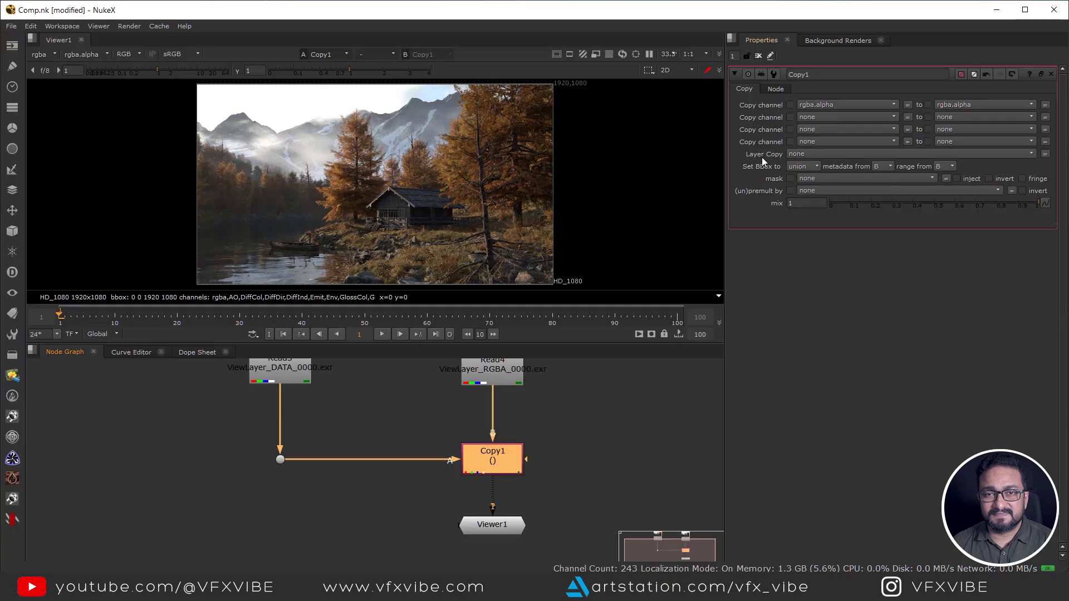
left_click(804, 155)
left_click(814, 166)
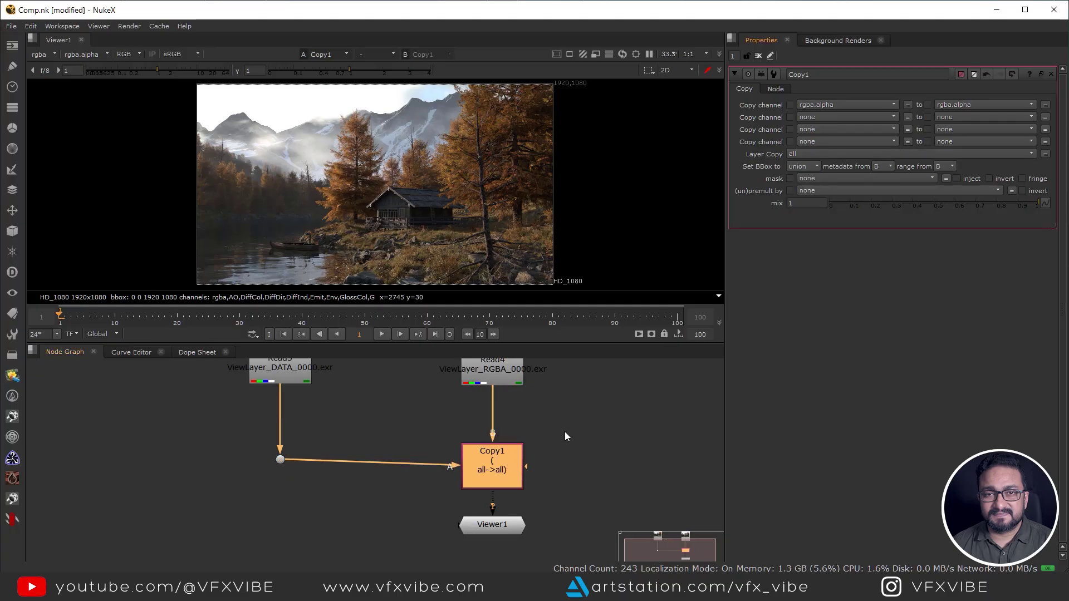
Step: Align the connection dot with the Copy1 node's A input and show Copy1 in the viewer
left_click(280, 459)
left_click_drag(280, 459, 280, 466)
left_click(495, 478)
left_click(547, 455)
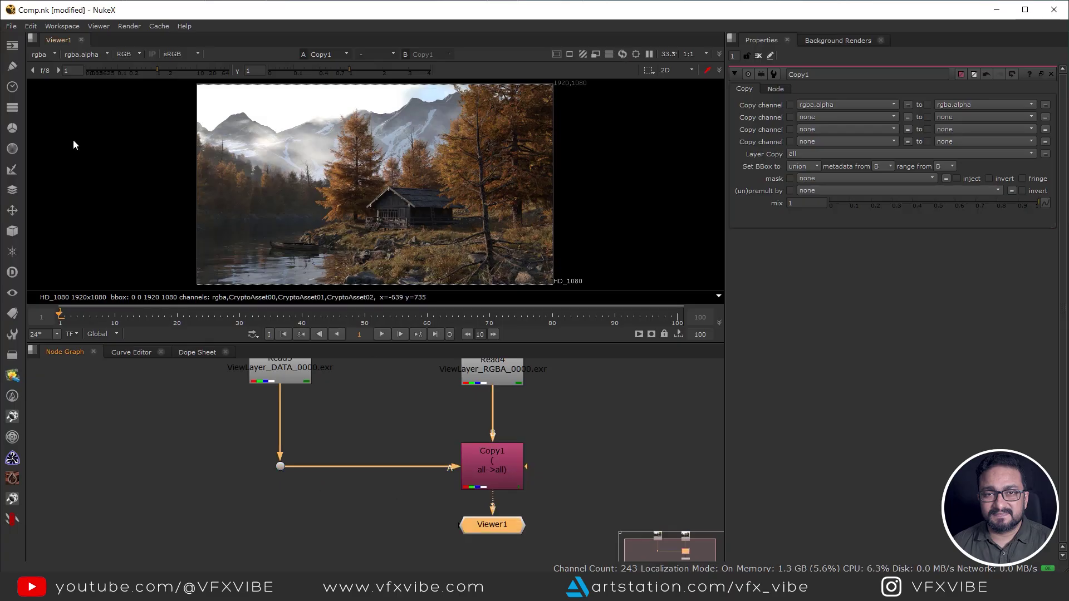
Step: Examine the layers available in the Copy1 output, including the other layers list
left_click(39, 54)
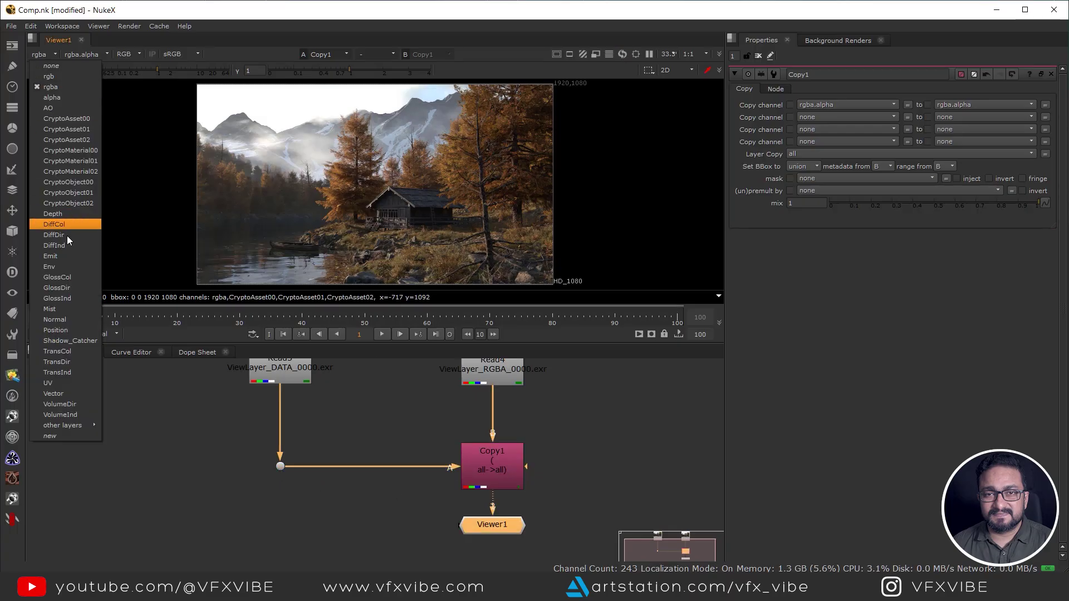
mouse_move(67, 426)
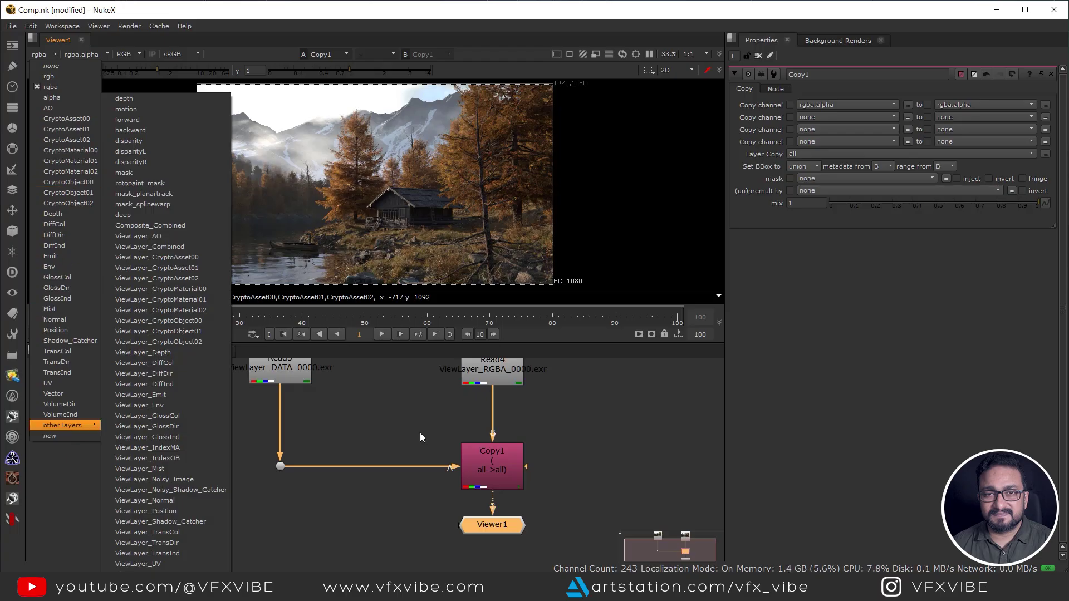
left_click(446, 438)
Step: Move the Viewer1 node farther down below the Copy1 node
scroll(480, 442, "down", 3)
left_click_drag(471, 459, 470, 545)
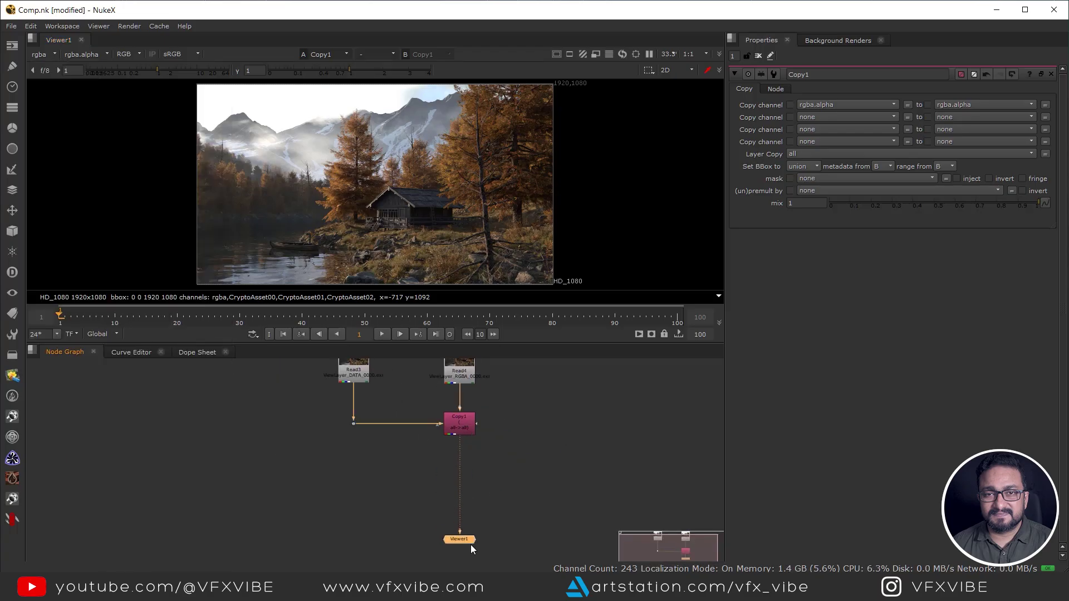
middle_click_drag(582, 459, 516, 436)
left_click(515, 436)
Step: Show the Read4 RGBA node in the viewer and open the Project Settings
middle_click_drag(422, 363, 435, 465)
left_click(414, 449)
key("1")
left_click(531, 475)
key("s")
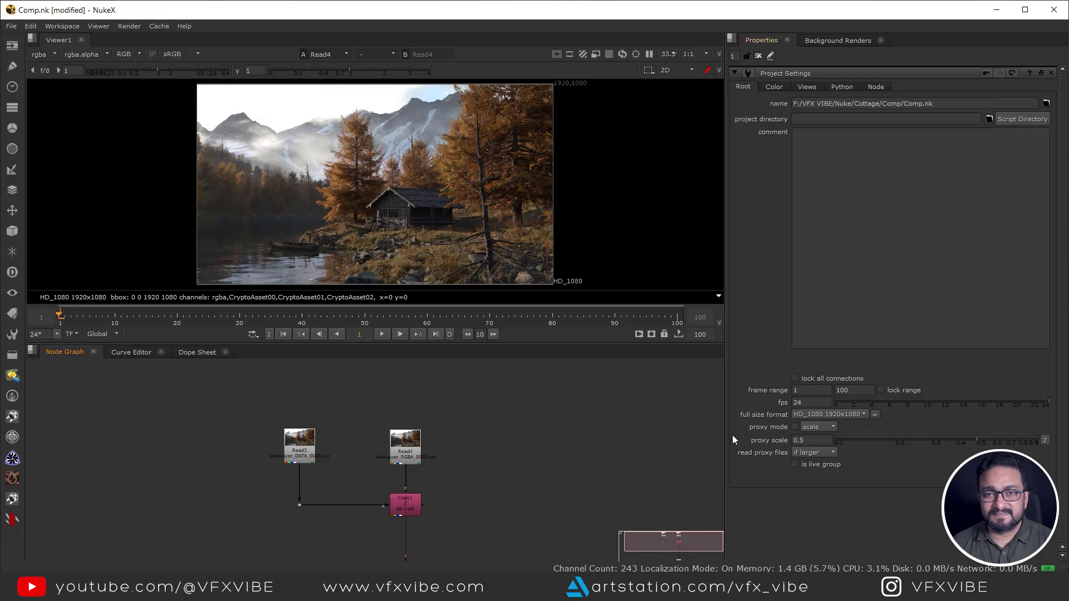
scroll(275, 426, "up", 2)
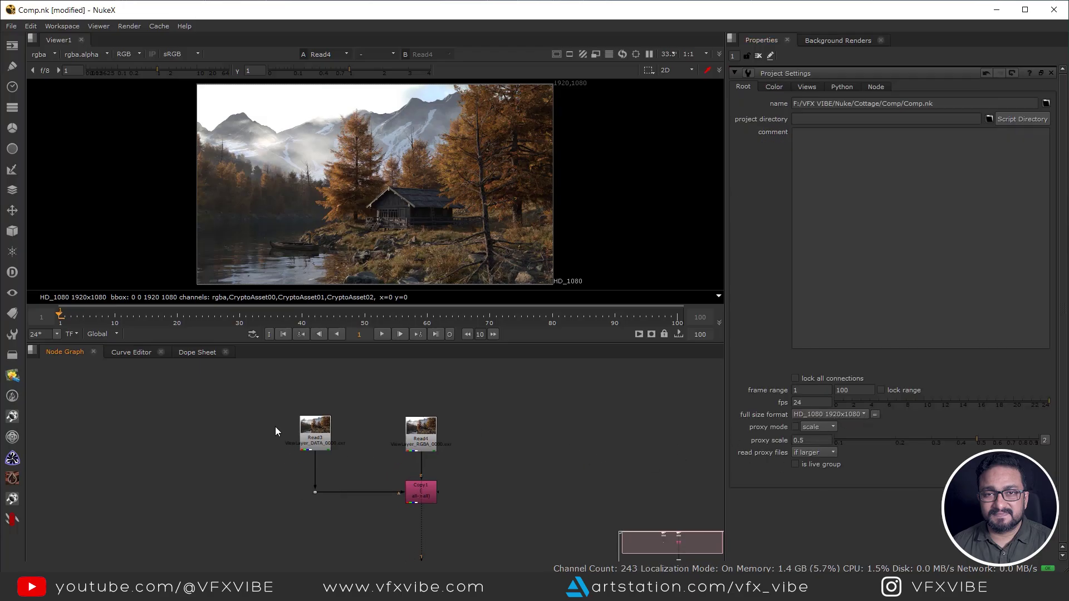
Step: Compare the Read3 DATA node with the Read4 RGBA node in the viewer
left_click(340, 439)
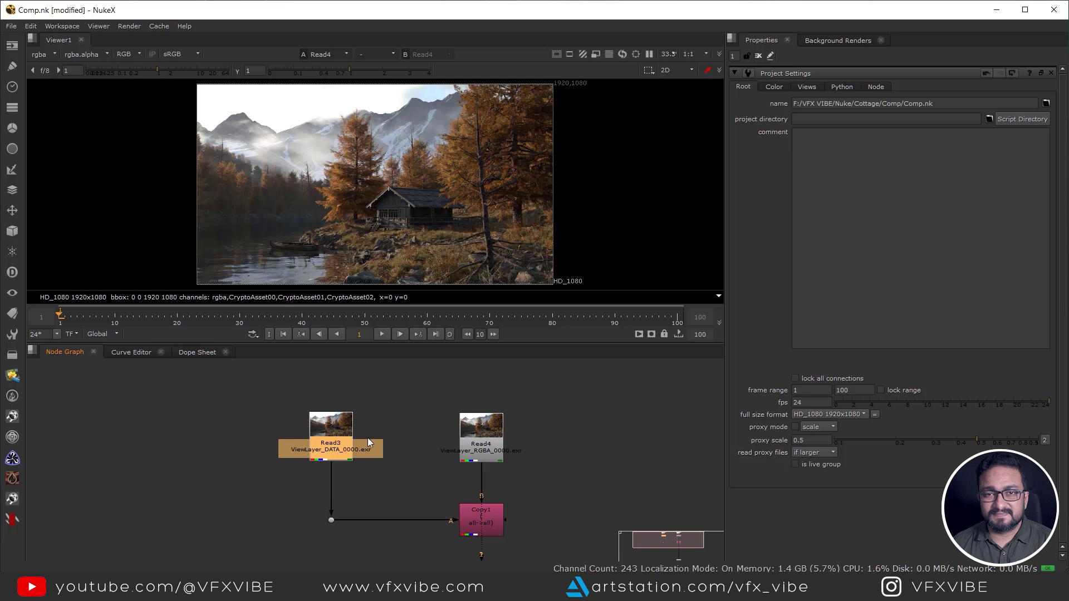
key("1")
left_click(497, 450)
key("1")
left_click(509, 445)
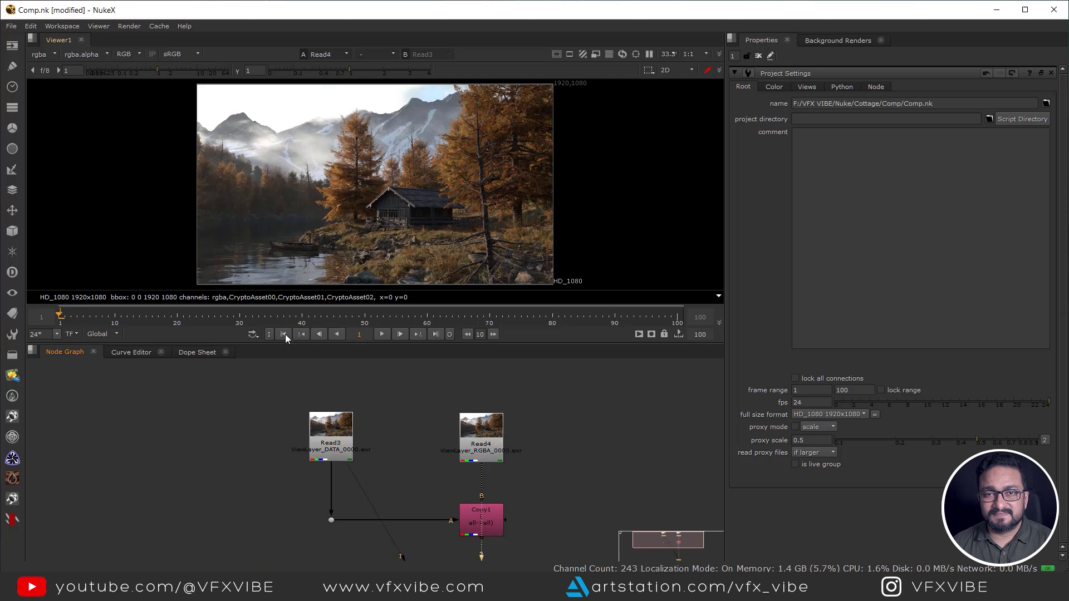
Step: Show the Copy1 output in the viewer and open the Copy1 node's properties
middle_click_drag(491, 522, 445, 454)
left_click(454, 460)
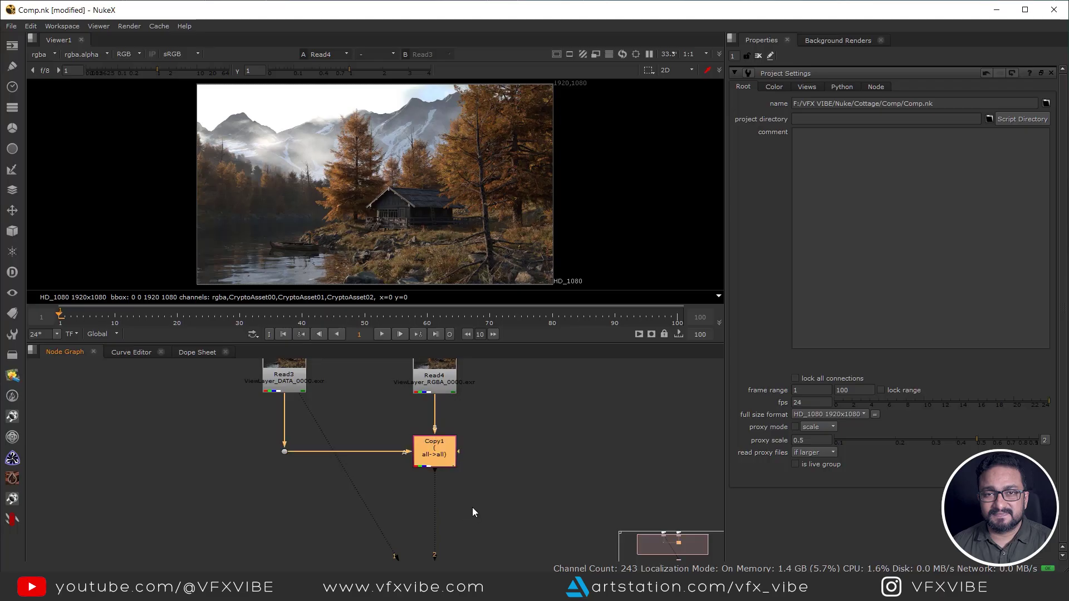
scroll(468, 503, "down", 3)
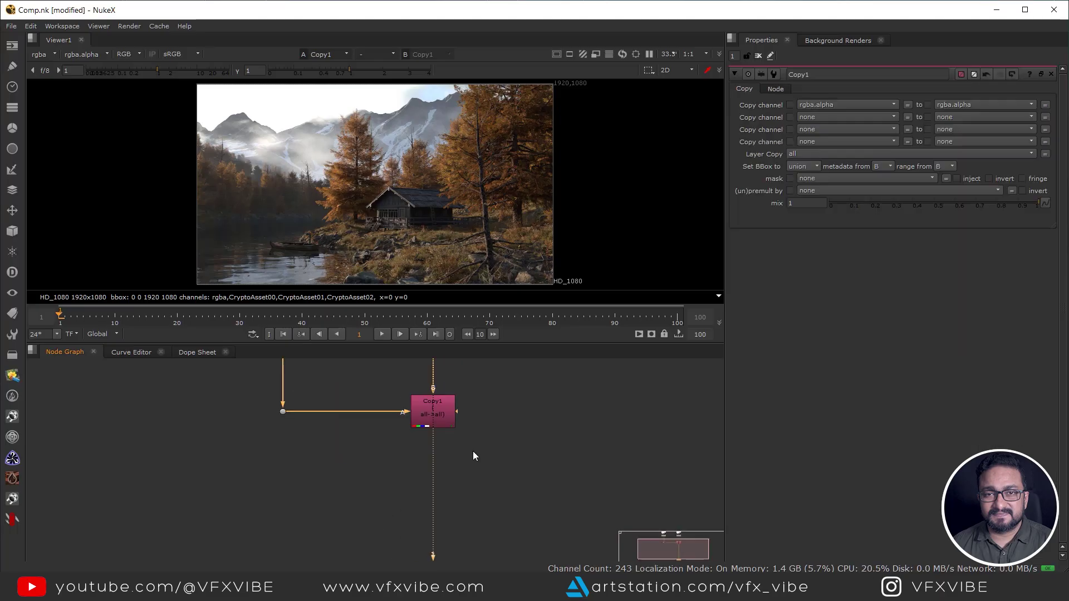
Step: Move the Viewer1 node aside and disconnect it from the Copy1 output
middle_click_drag(470, 479, 436, 453)
mouse_move(396, 556)
left_mouse_down()
mouse_move(382, 555)
mouse_move(395, 530)
mouse_move(386, 546)
left_mouse_up()
left_click(423, 509)
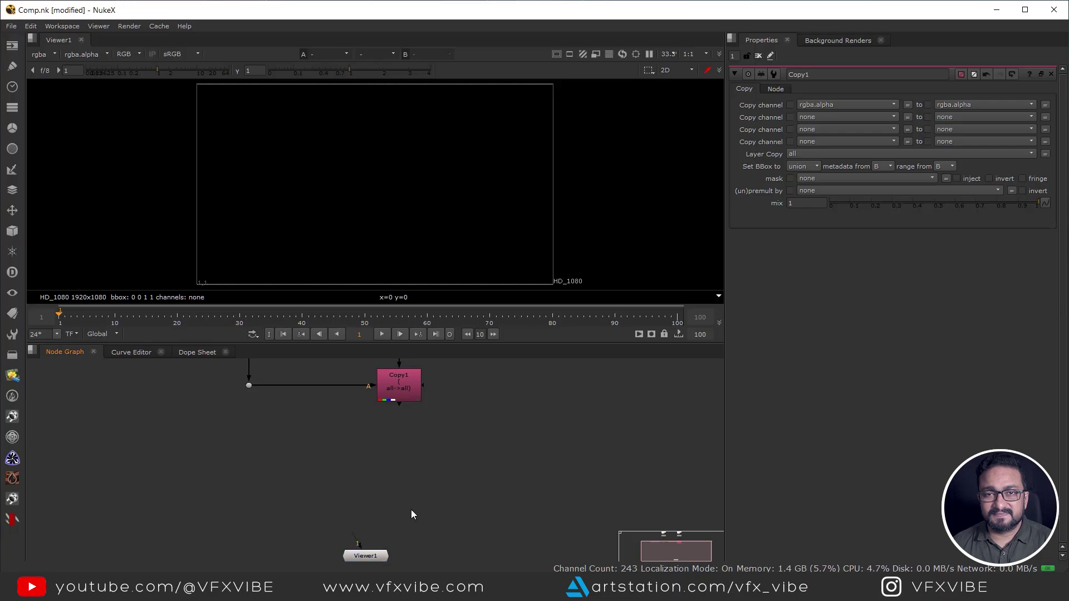
Step: Add a dot below Copy1 and link a second dot to it as a long horizontal line to the right
left_click_drag(399, 404, 402, 512)
scroll(463, 493, "down", 3)
middle_click_drag(666, 492, 599, 480)
left_click(600, 480)
key("period")
left_click_drag(593, 468, 366, 492)
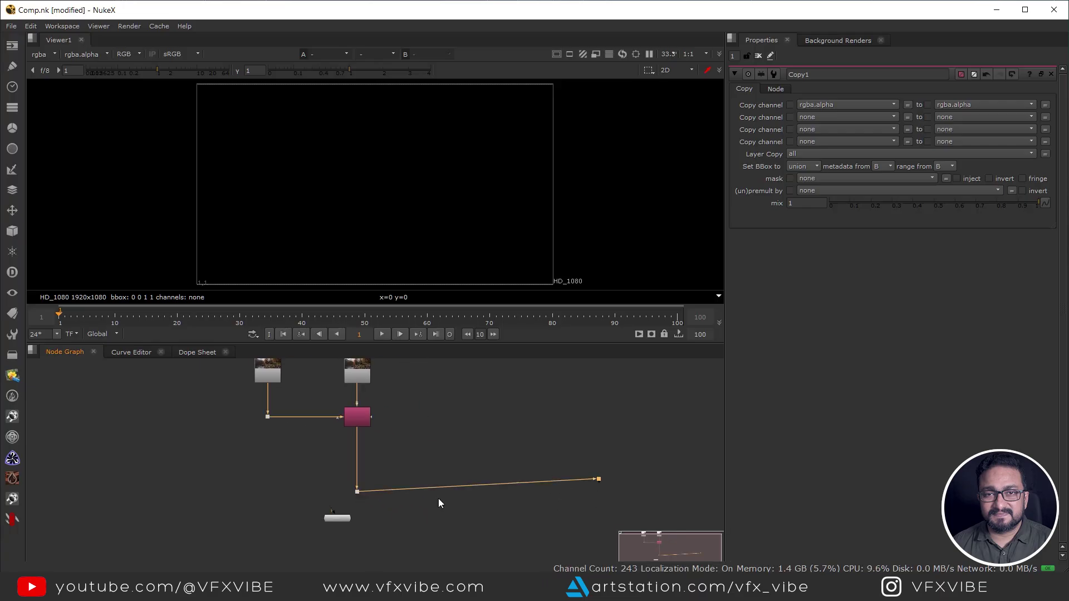
left_click_drag(600, 480, 674, 489)
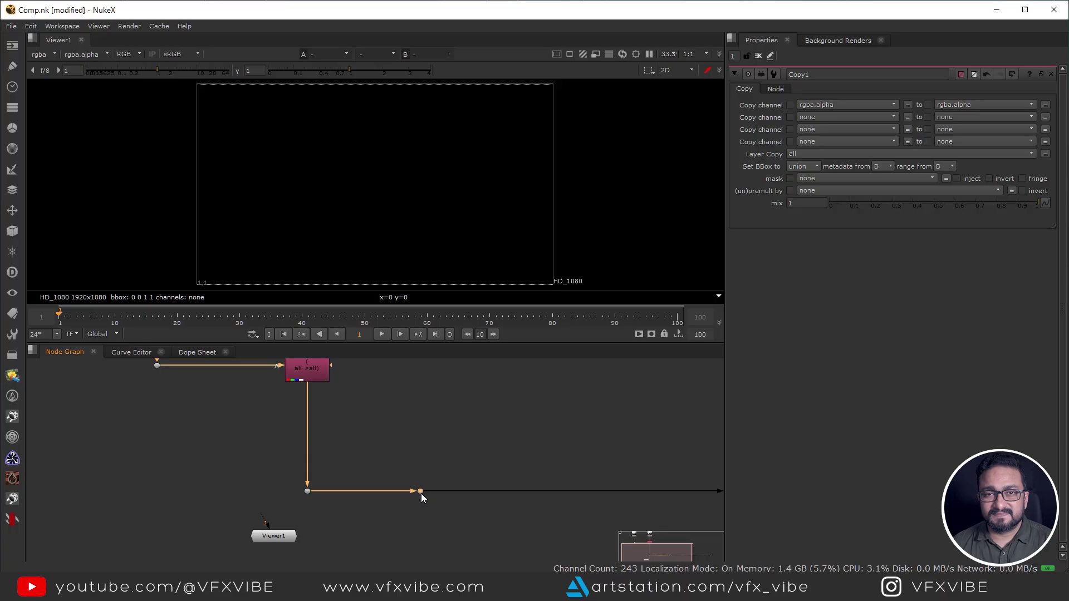
Step: Add a Shuffle node, hang it below a dot on the horizontal line, and show it in the viewer
middle_click_drag(416, 533, 413, 476)
left_click(396, 493)
key("Tab")
type("shuffle")
key("Return")
left_click_drag(396, 483, 418, 435)
left_click_drag(404, 495, 428, 530)
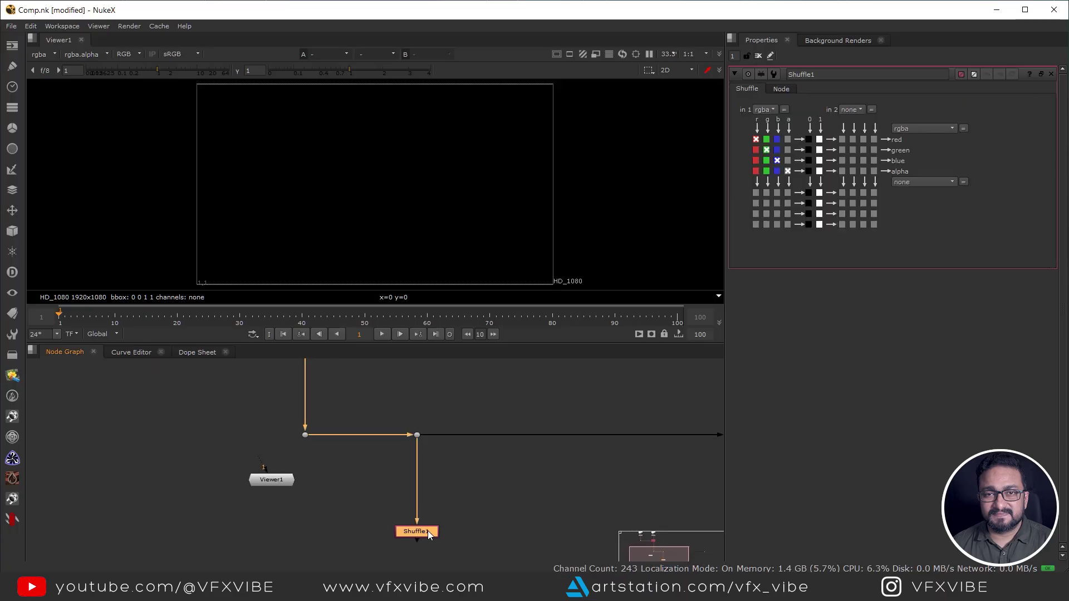
key("1")
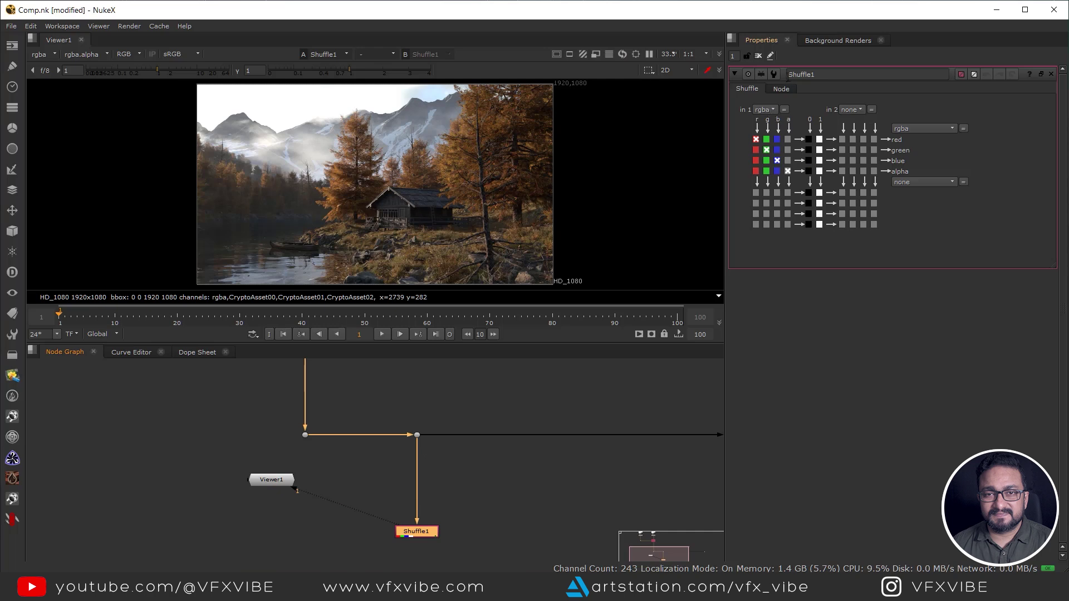
Step: Label the Shuffle1 node [value in] and set its first input layer to DiffCol
left_click(792, 89)
left_click(805, 113)
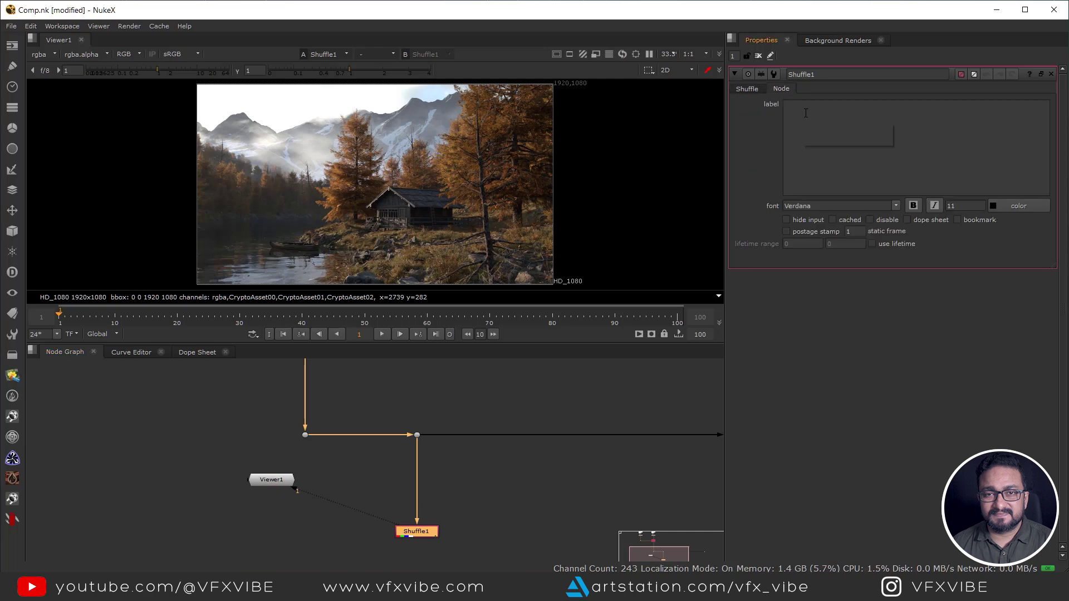
type("[value in]")
left_click(748, 89)
left_click(764, 110)
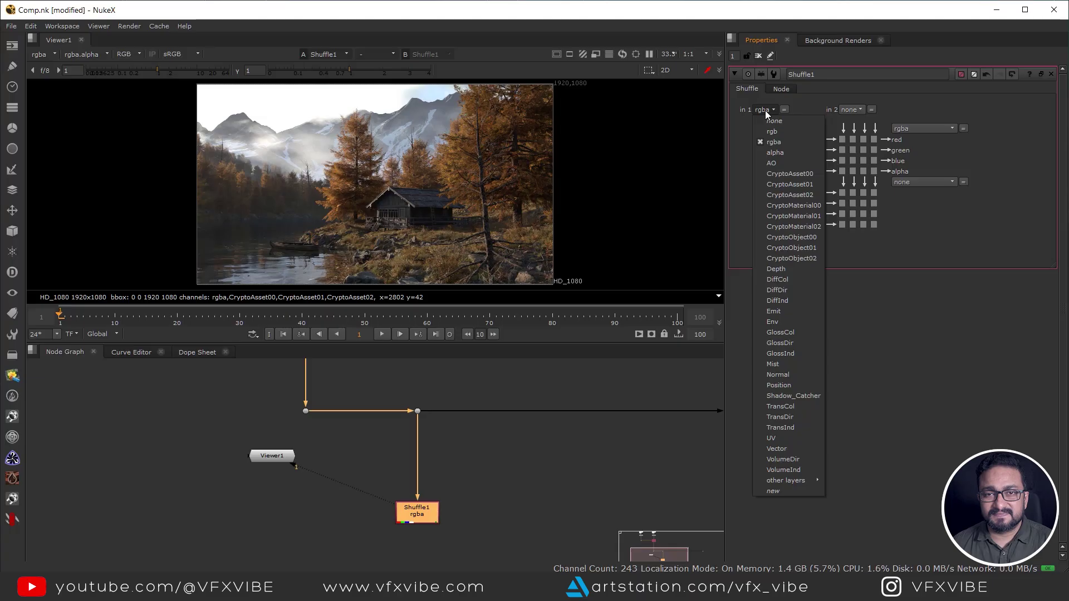
left_click(795, 279)
middle_click_drag(443, 504, 431, 488)
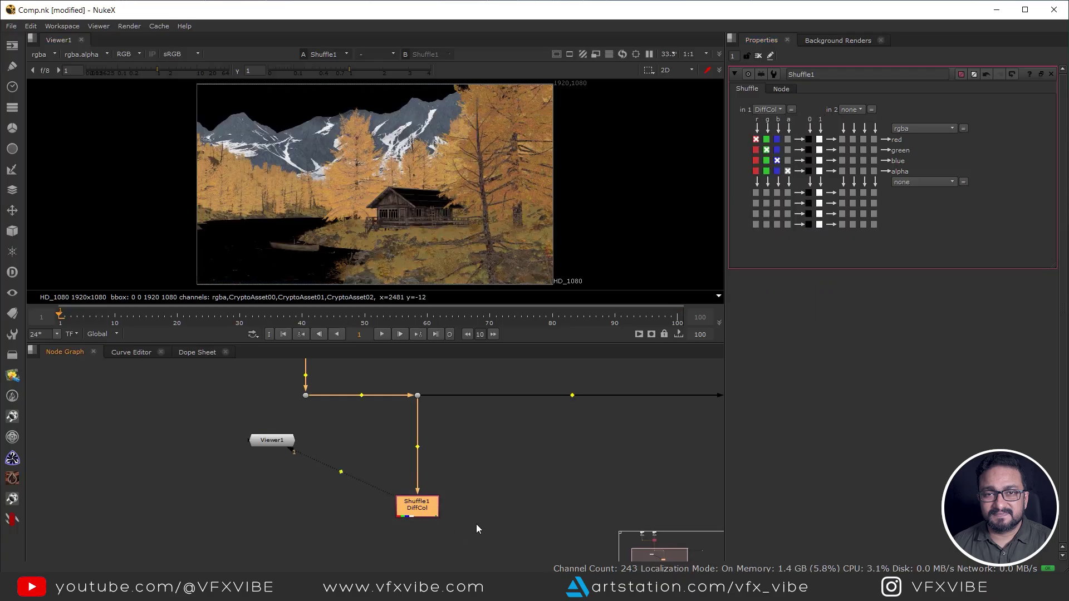
Step: Duplicate Shuffle1, connect the copy to a new dot on the horizontal line, and place it beside the original
key("ctrl+c")
left_click(477, 503)
key("ctrl+v")
left_click_drag(572, 395, 526, 396, "ctrl")
left_click_drag(465, 482, 527, 395)
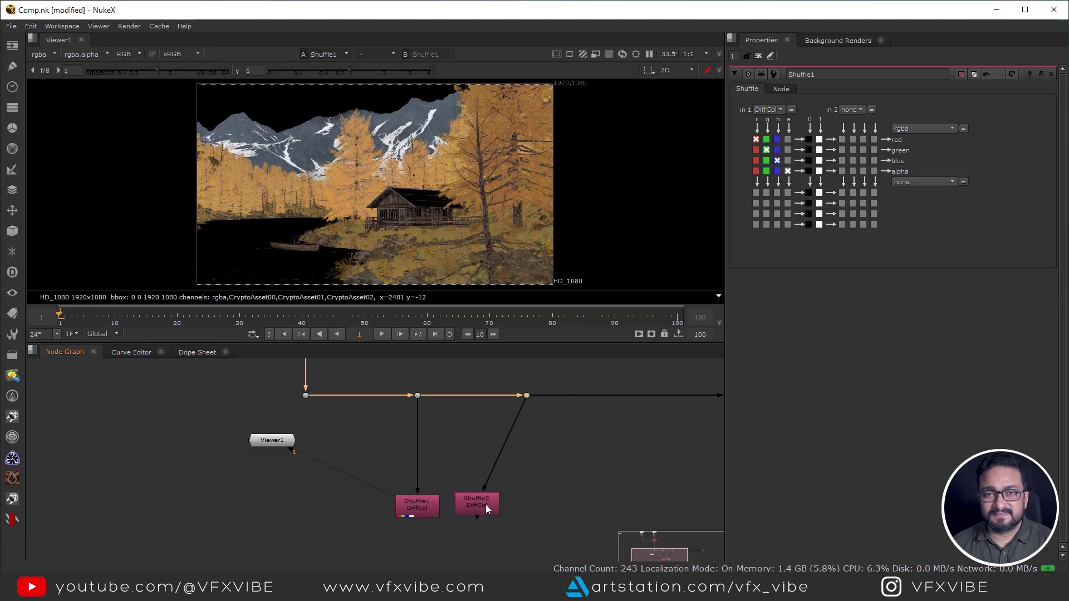
left_click_drag(485, 504, 539, 519)
Step: Show the Shuffle2 node in the viewer and set its first input layer to AO
key("1")
double_click(529, 523)
left_click(768, 109)
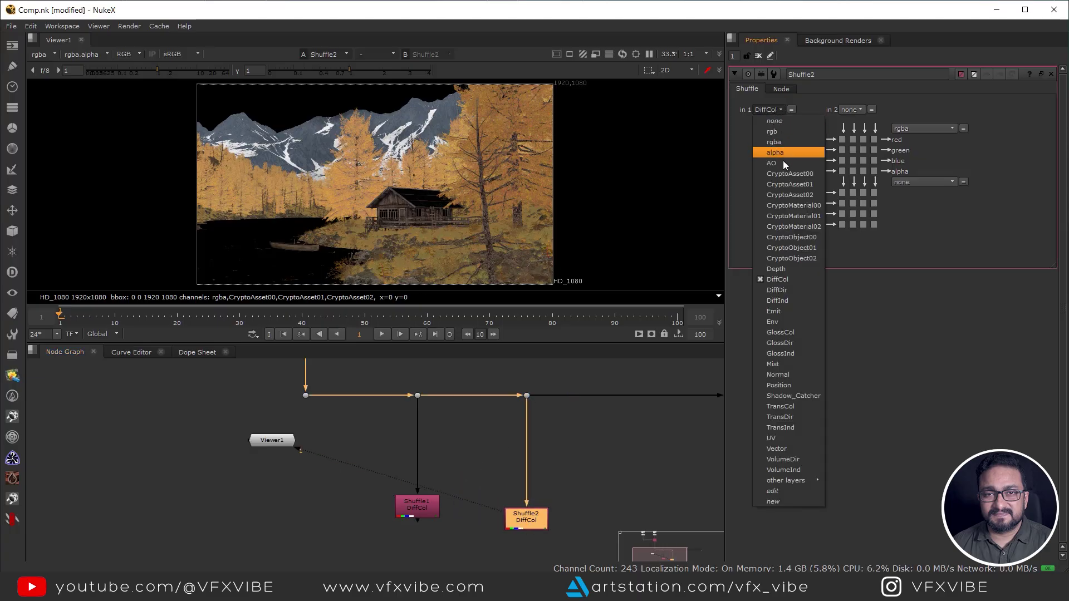
left_click(776, 161)
Step: Add a Merge node with Shuffle2 as A and Shuffle1 as B through a dot, and show it in the viewer
middle_click_drag(528, 498, 512, 444)
left_click_drag(506, 472, 506, 476)
middle_click_drag(503, 509, 506, 479)
left_click(512, 494)
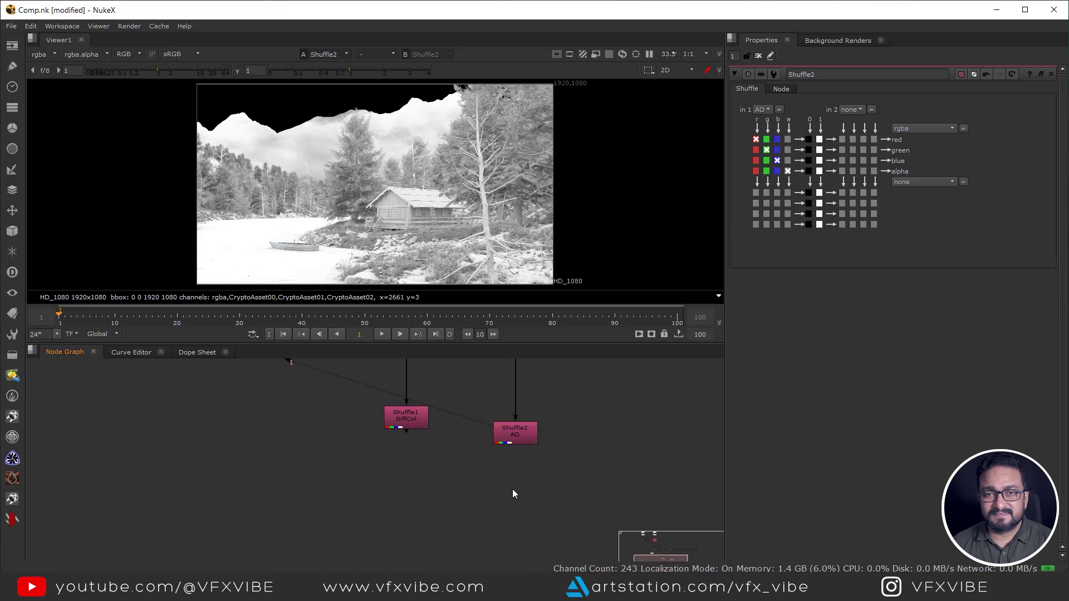
key("m")
left_click_drag(493, 470, 403, 428)
left_click_drag(506, 487, 512, 490)
key("period")
key("1")
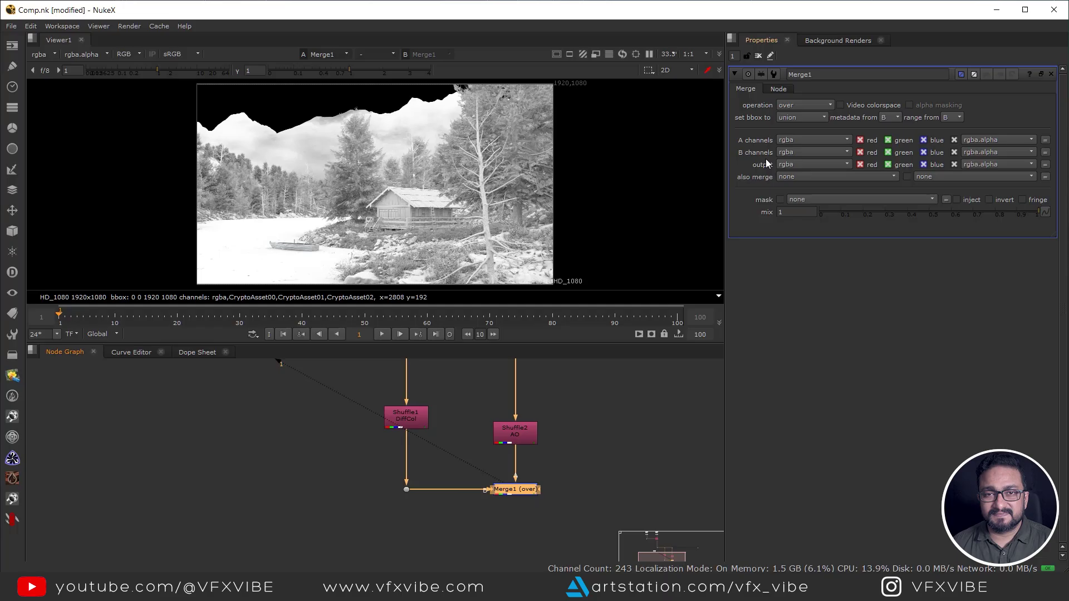
Step: Set the Merge1 operation to multiply and examine the combined DiffCol and AO image in the viewer
left_click(801, 105)
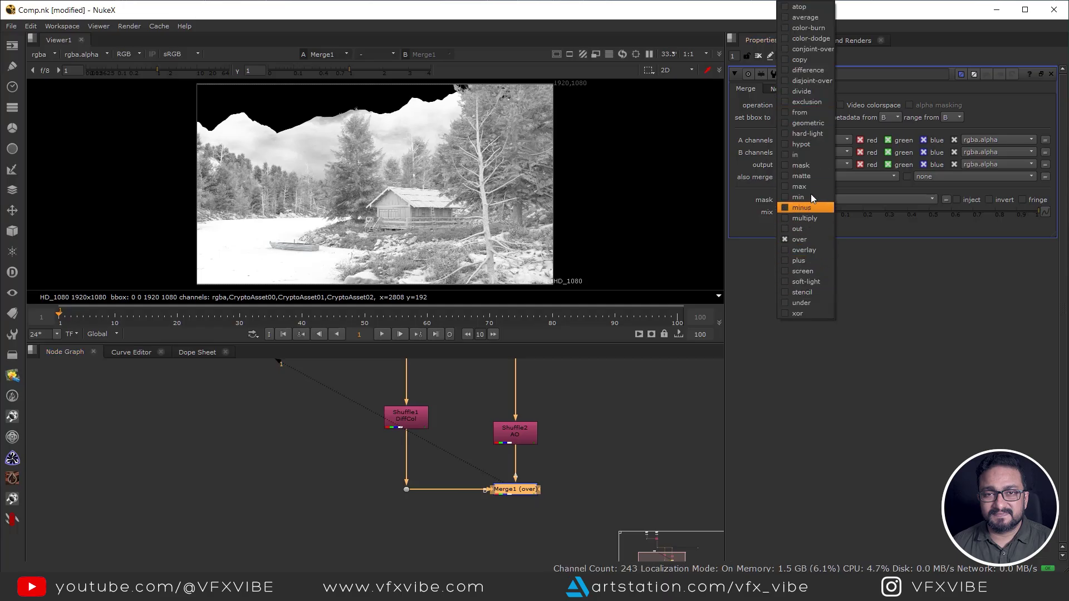
left_click(804, 218)
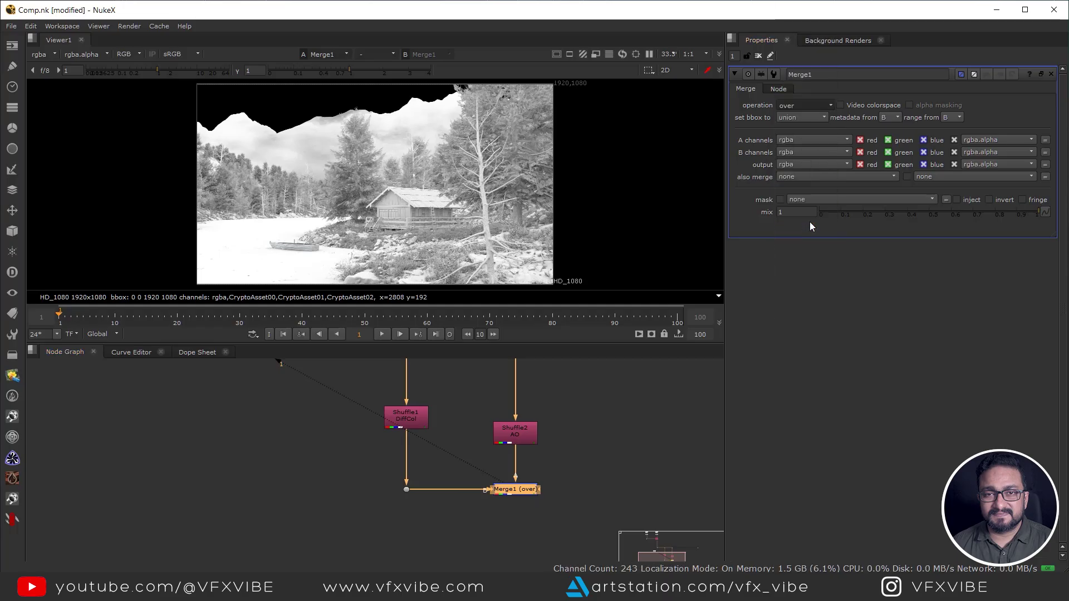
scroll(468, 240, "up", 3)
middle_click_drag(408, 206, 391, 179)
scroll(392, 183, "down", 4)
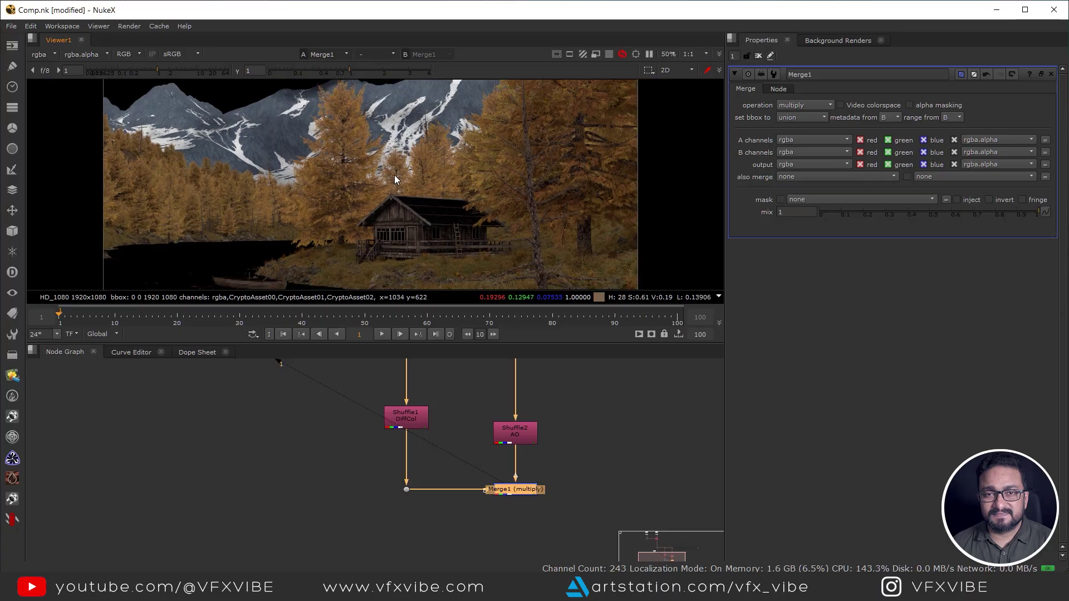
middle_click_drag(455, 389, 460, 458)
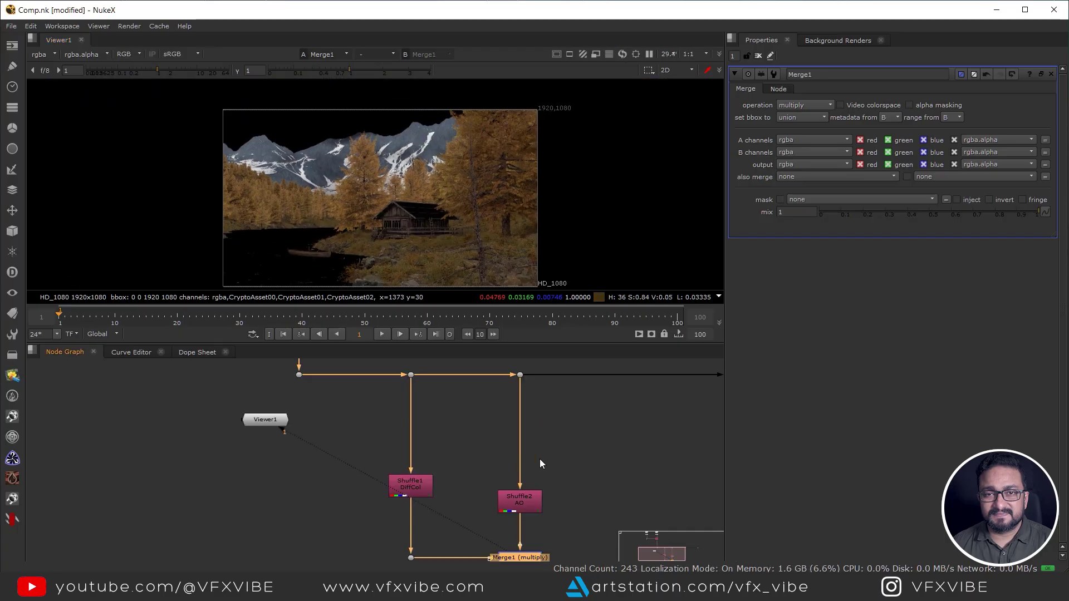
middle_click_drag(563, 449, 534, 407)
left_click_drag(501, 458, 500, 443)
left_click(551, 440)
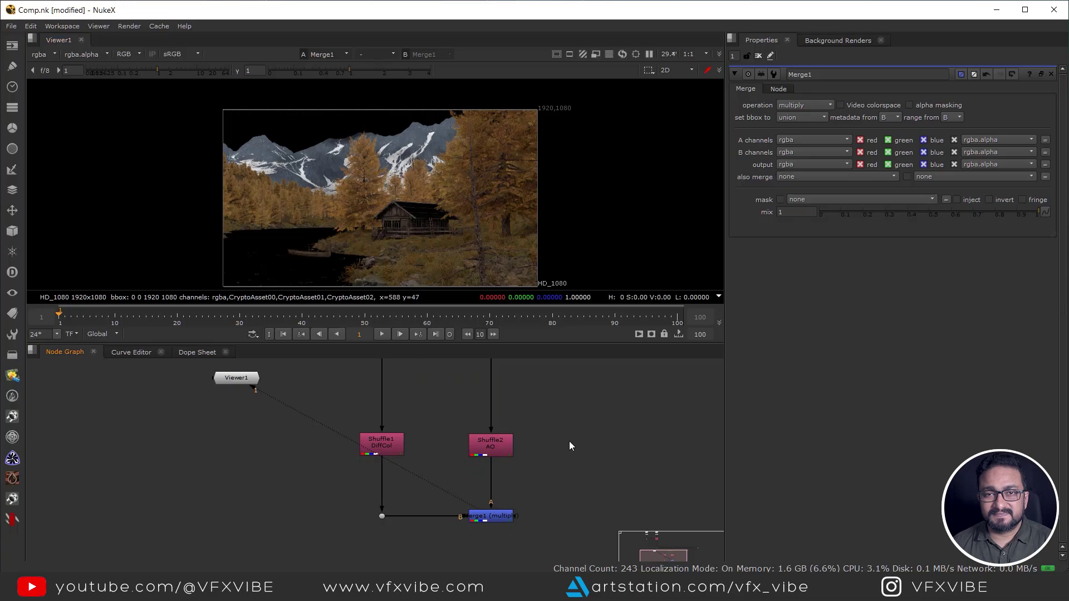
Step: Paste another Shuffle copy and hang it below a new dot on the horizontal line, right of the AO branch
middle_click_drag(583, 423, 452, 489)
key("ctrl+v")
left_click(547, 425, "ctrl")
double_click(546, 423)
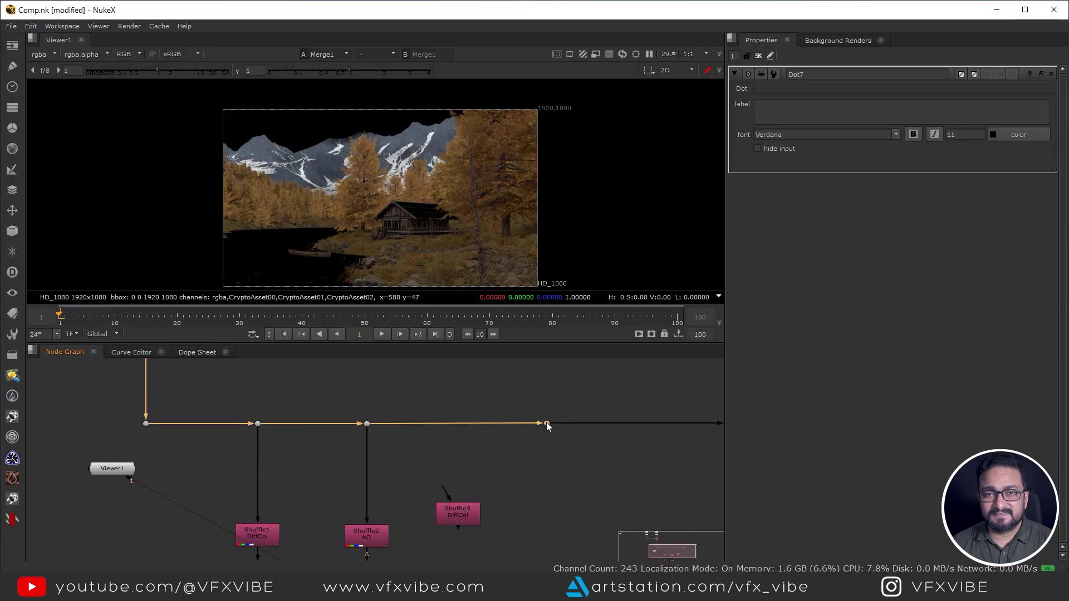
left_click_drag(449, 483, 508, 439)
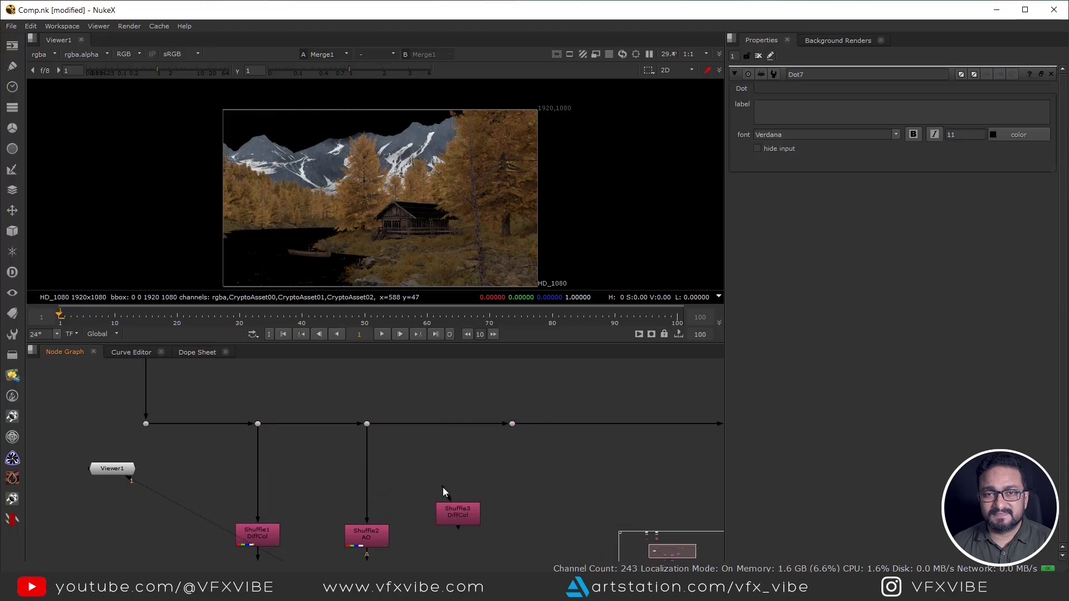
left_click_drag(452, 525, 514, 532)
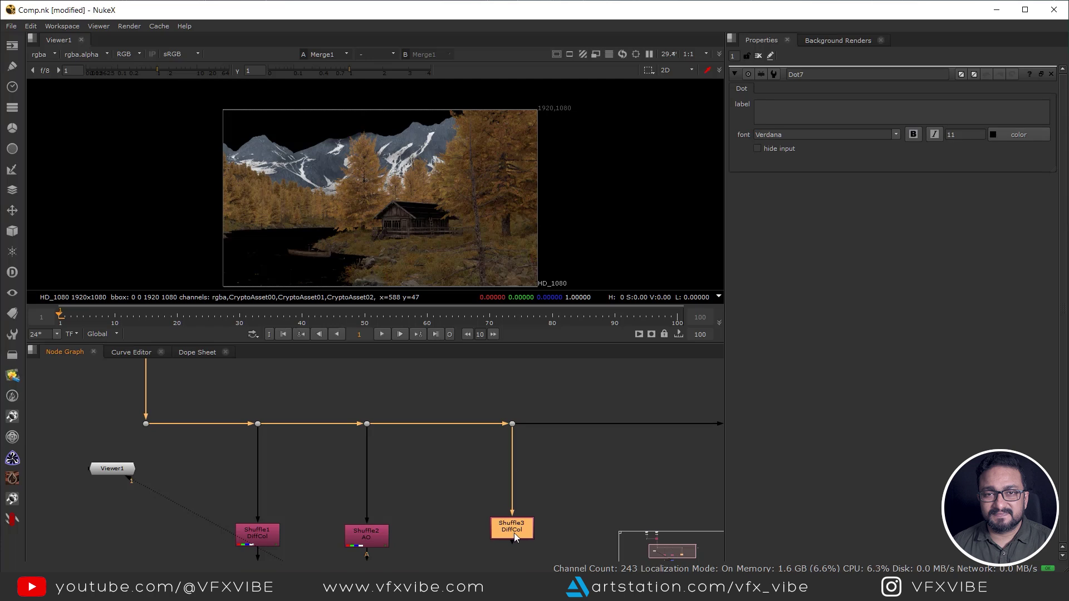
Step: Set the Shuffle3 node's first input layer to DiffDir and examine that pass in the viewer
key("1")
double_click(514, 533)
left_click(780, 109)
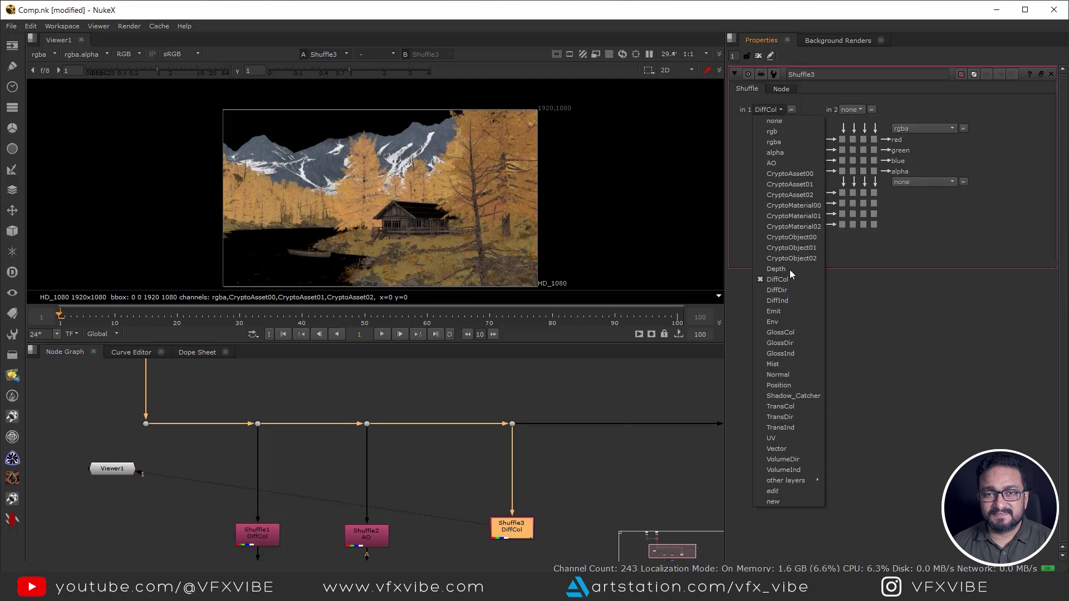
left_click(777, 290)
middle_click_drag(516, 542, 505, 511)
key("1")
scroll(341, 189, "up", 2)
middle_click_drag(341, 190, 271, 144)
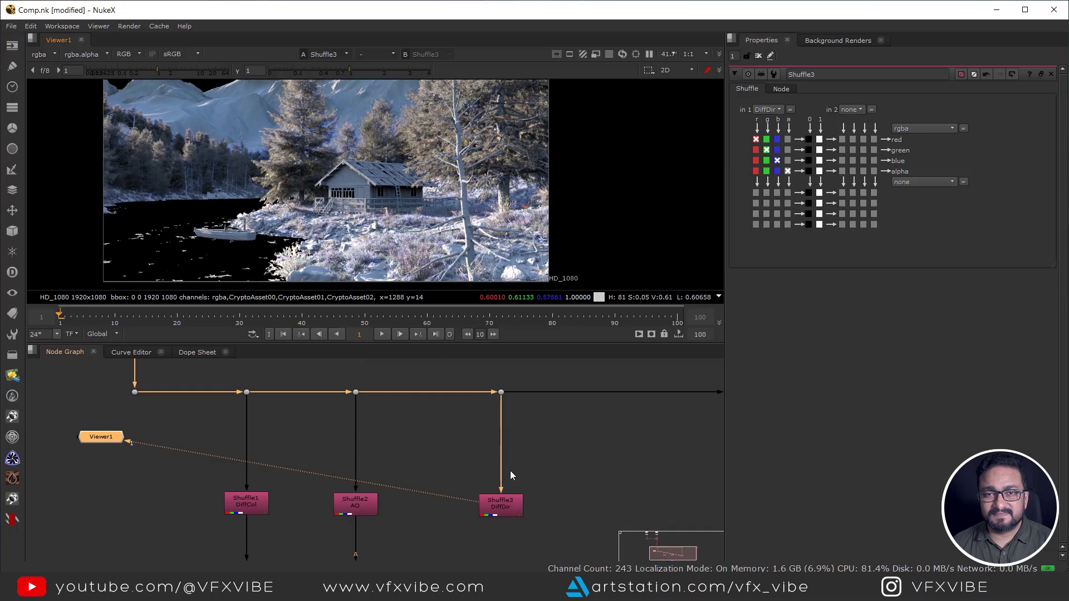
Step: Insert a dot to the right of the DiffDir branch and hang another pasted Shuffle copy below it
middle_click_drag(561, 432, 503, 417)
left_click(556, 377, "ctrl")
left_click_drag(559, 375, 529, 377)
left_click(530, 418)
key("ctrl+v")
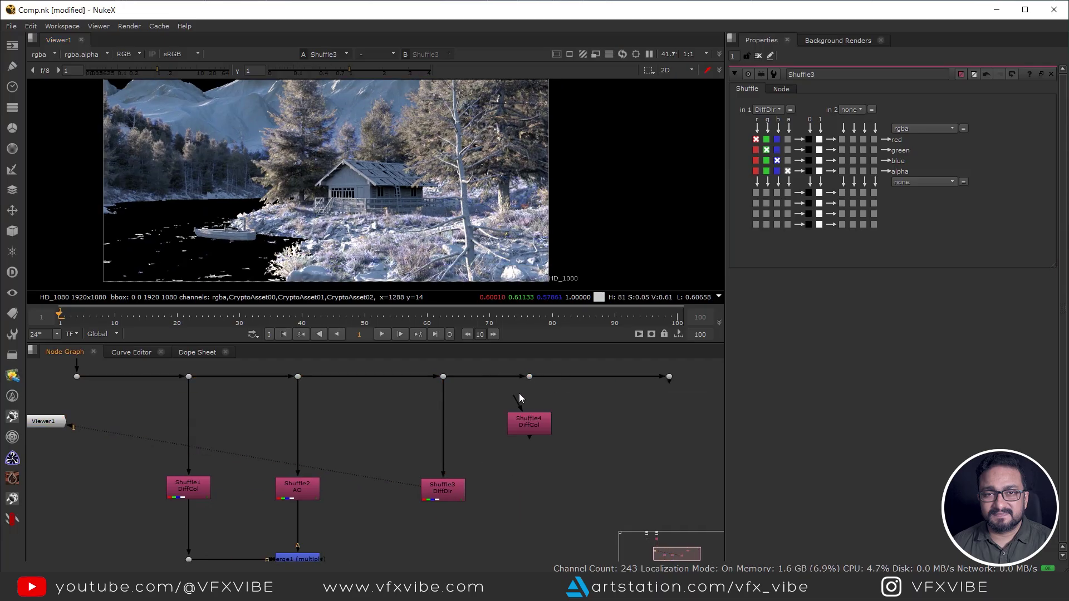
left_click_drag(530, 429, 531, 464)
Step: Set the Shuffle4 node's first input layer to DiffInd and compare it with the Shuffle3 DiffDir pass in the viewer
key("1")
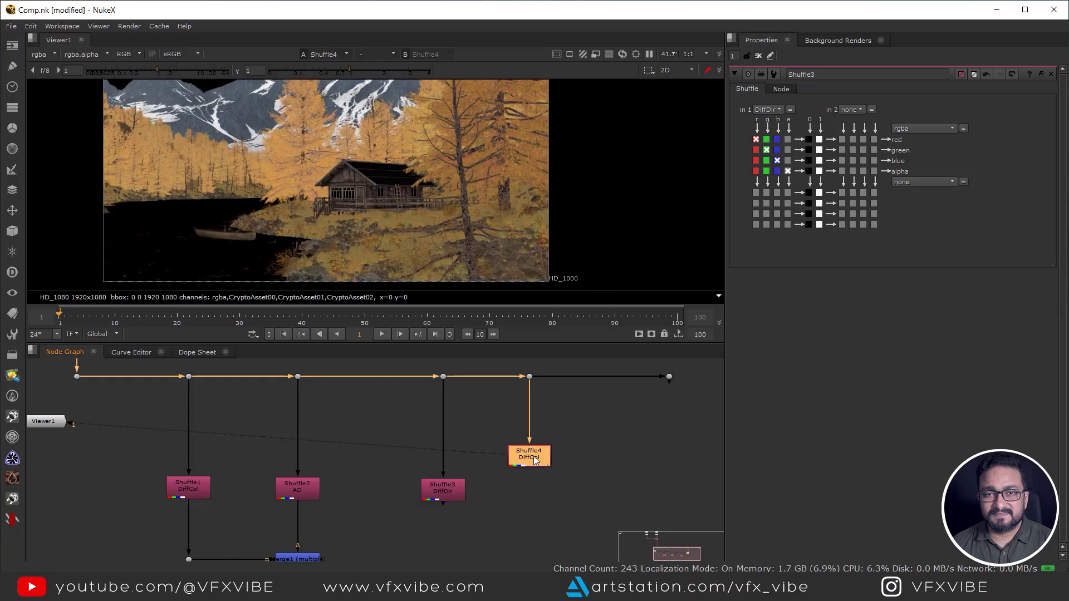
left_click(770, 109)
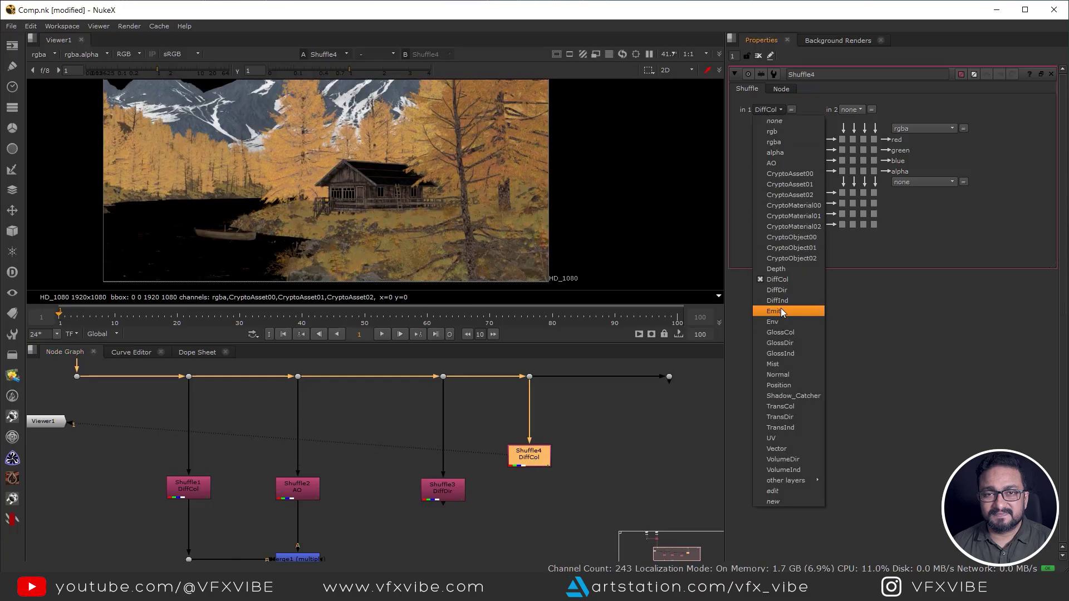
left_click(782, 312)
scroll(399, 243, "up", 1)
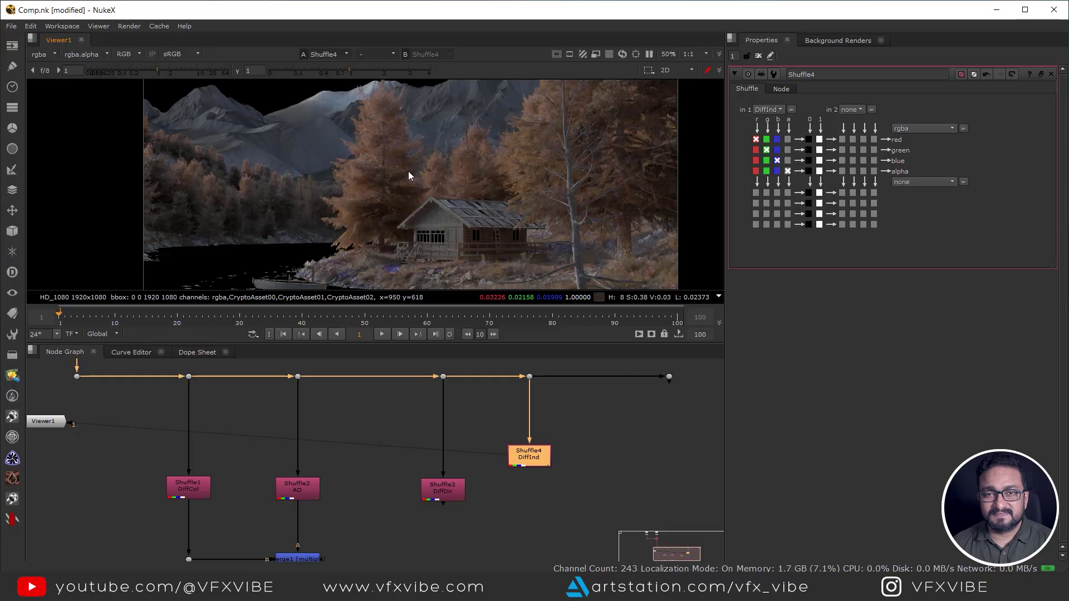
left_click(445, 493)
key("1")
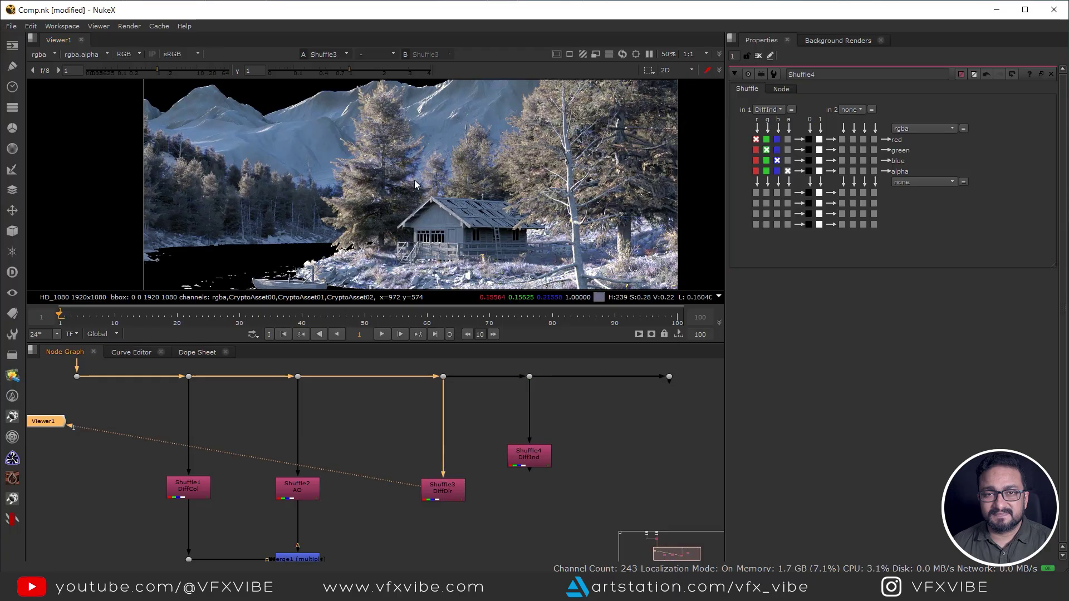
scroll(427, 282, "down", 1)
scroll(530, 456, "down", 1)
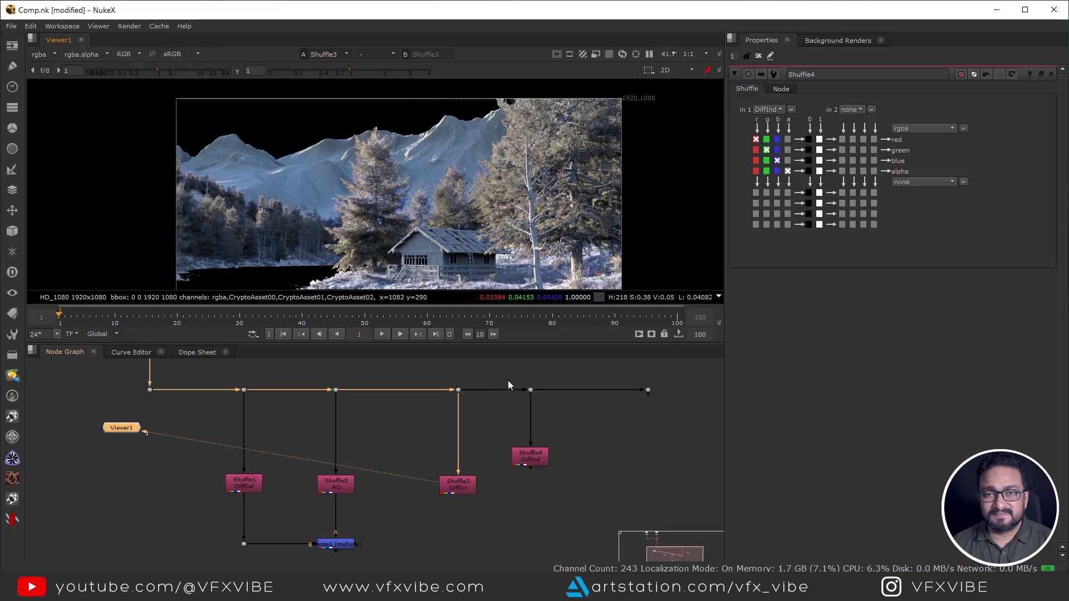
Step: Move the Shuffle4 DiffInd node and its dot farther right to make room beside the DiffDir branch
left_click_drag(502, 374, 568, 470)
middle_click_drag(529, 459, 528, 442)
left_click_drag(528, 442, 557, 442)
middle_click_drag(492, 416, 498, 423)
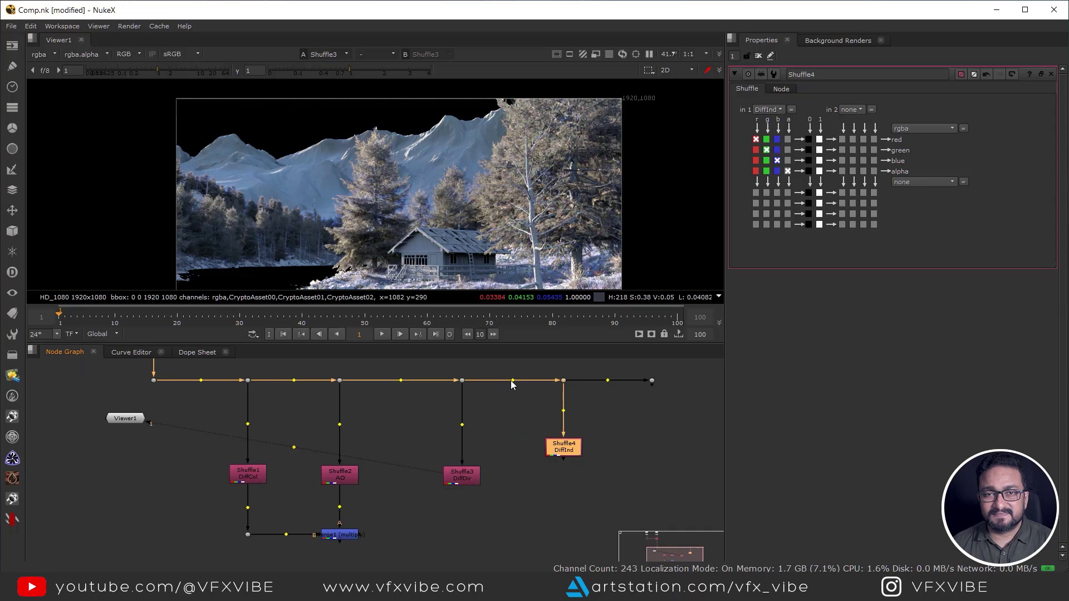
Step: Insert a DiffCol Shuffle copy on a new dot between the DiffDir and DiffInd branches and show it in the viewer
left_click(511, 381, "ctrl")
left_click(503, 414)
key("ctrl+v")
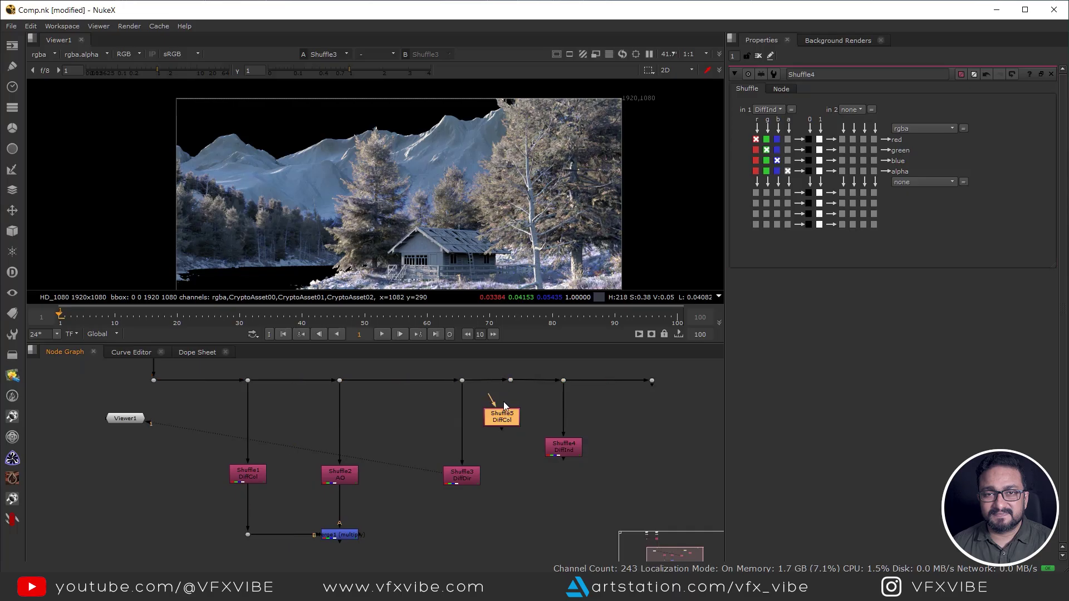
left_click_drag(516, 385, 511, 381)
left_click_drag(511, 421, 520, 453)
key("1")
double_click(520, 453)
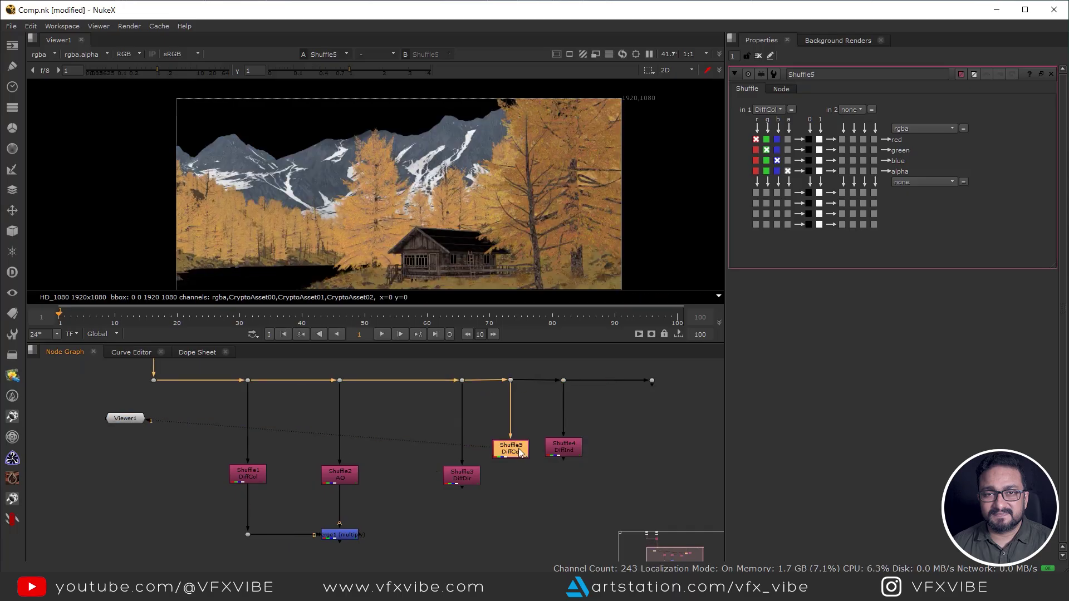
left_click(773, 111)
left_click(534, 487)
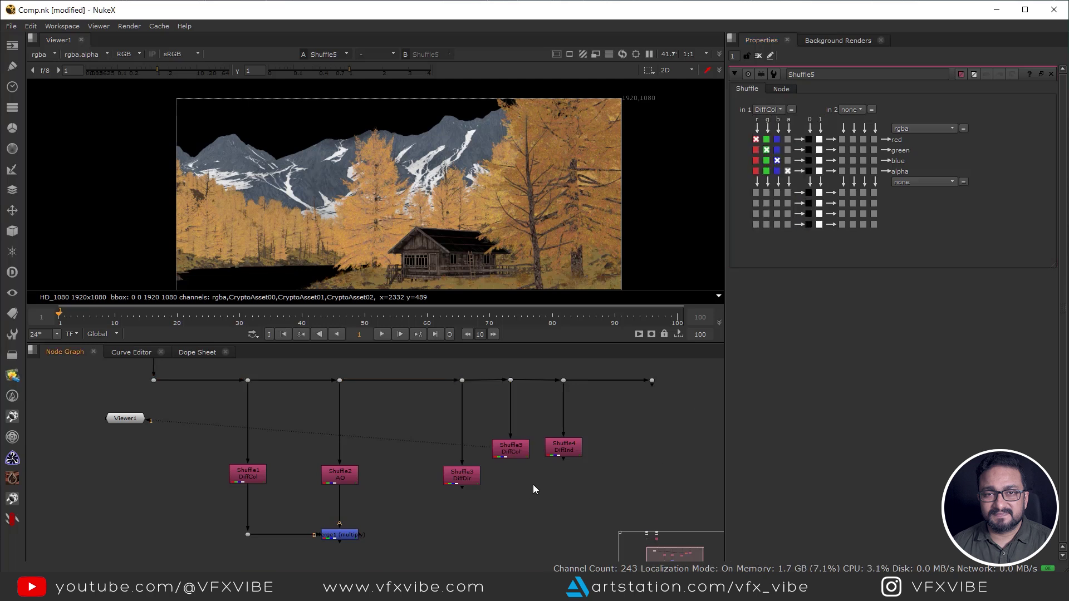
Step: Merge the new DiffCol Shuffle as A with the DiffDir Shuffle as B, using the multiply operation
middle_click_drag(519, 460, 492, 407)
left_click(492, 405)
key("m")
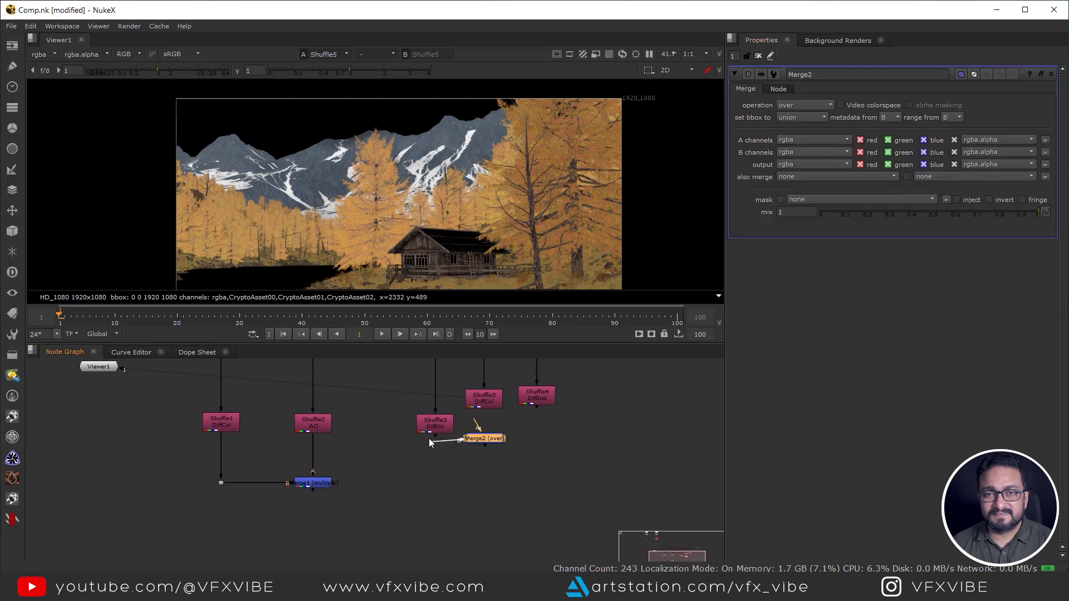
left_click_drag(449, 433, 485, 461)
key("1")
left_click(792, 108)
left_click(802, 217)
Step: Show the DiffDir Shuffle in the viewer and route Merge2's B input through a dot below that Shuffle
left_click(438, 426)
key("1")
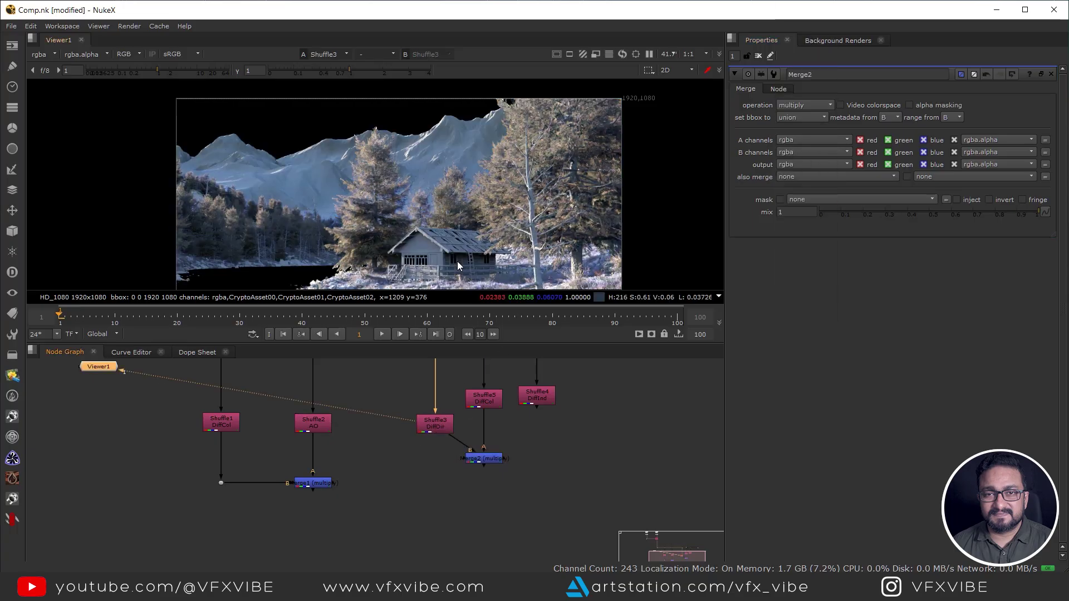
scroll(460, 186, "up", 1)
left_click_drag(492, 460, 435, 458)
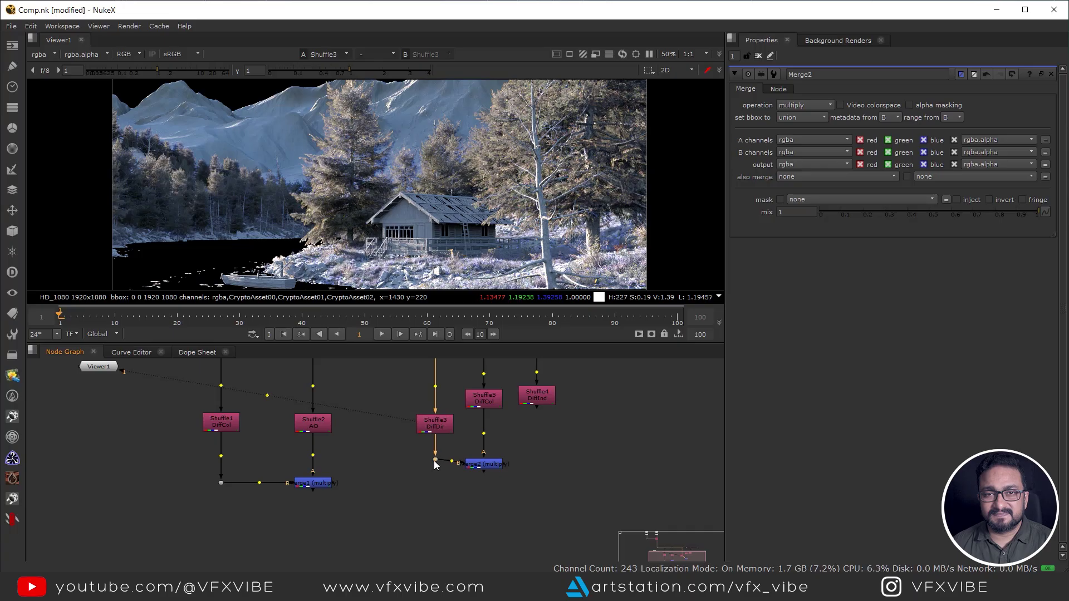
Step: Show Merge2 in the viewer and merge the DiffInd Shuffle as A with it as B, routing A through a dot below that Shuffle
left_click(482, 467)
key("1")
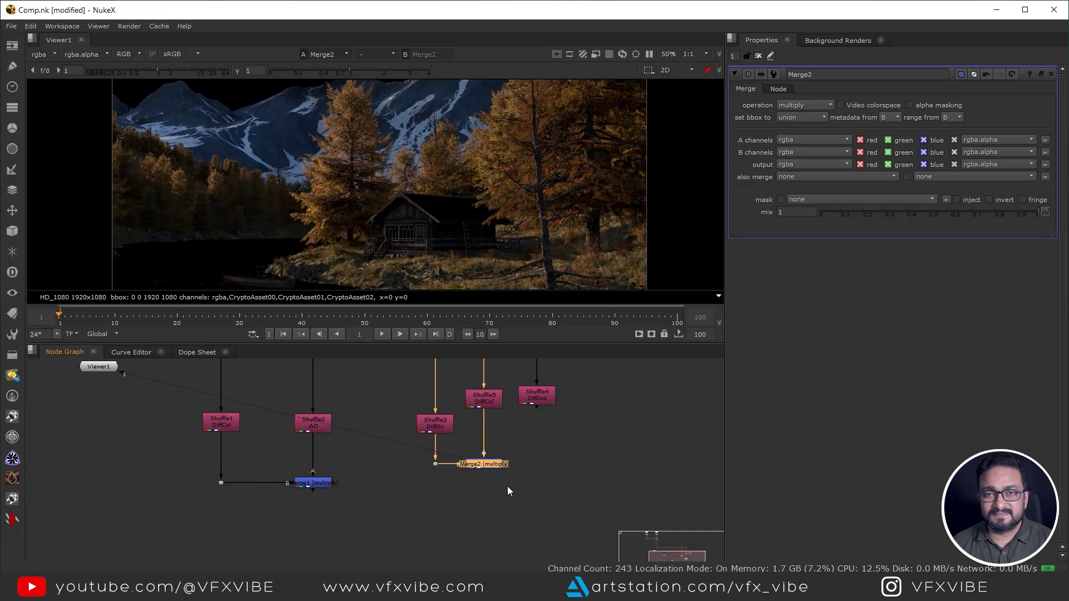
middle_click_drag(506, 486, 483, 474)
key("m")
left_click_drag(490, 473, 496, 493)
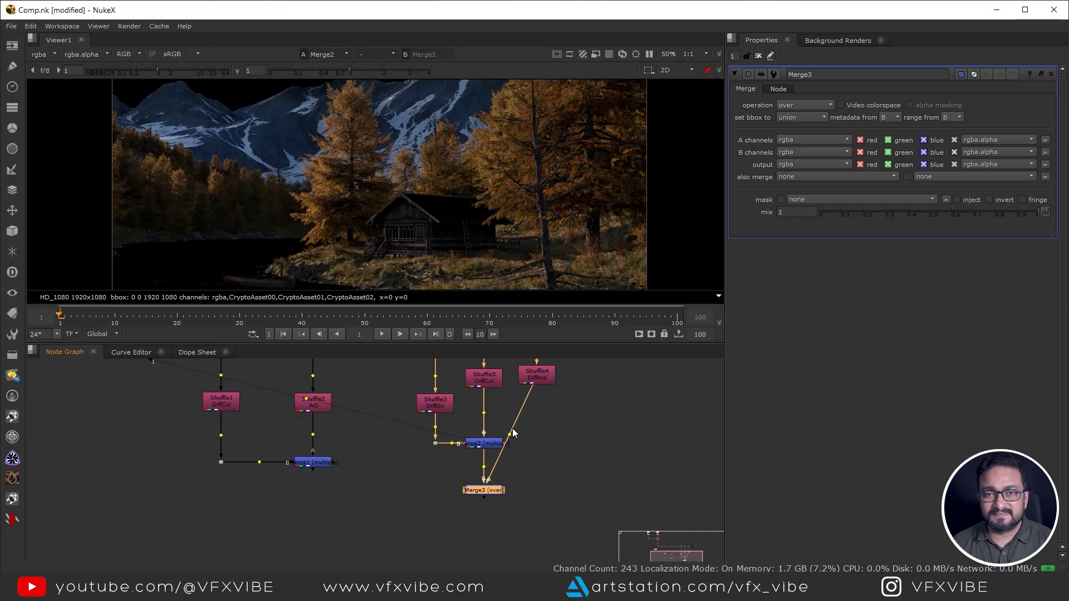
left_click_drag(510, 434, 536, 490, "ctrl")
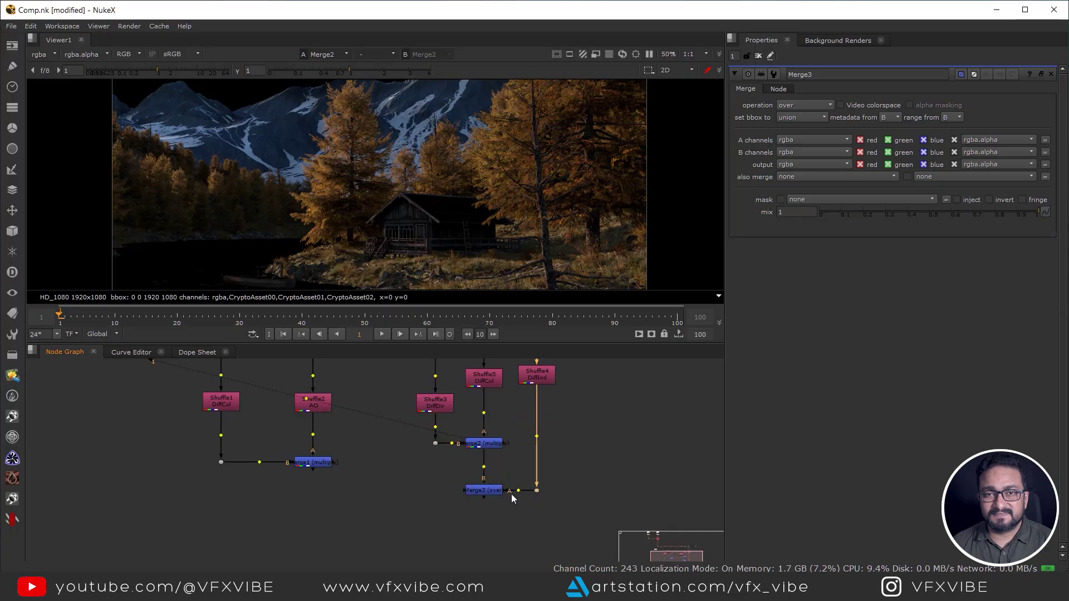
Step: Show the new DiffInd merge in the viewer and set its operation to plus
left_click(489, 492)
key("1")
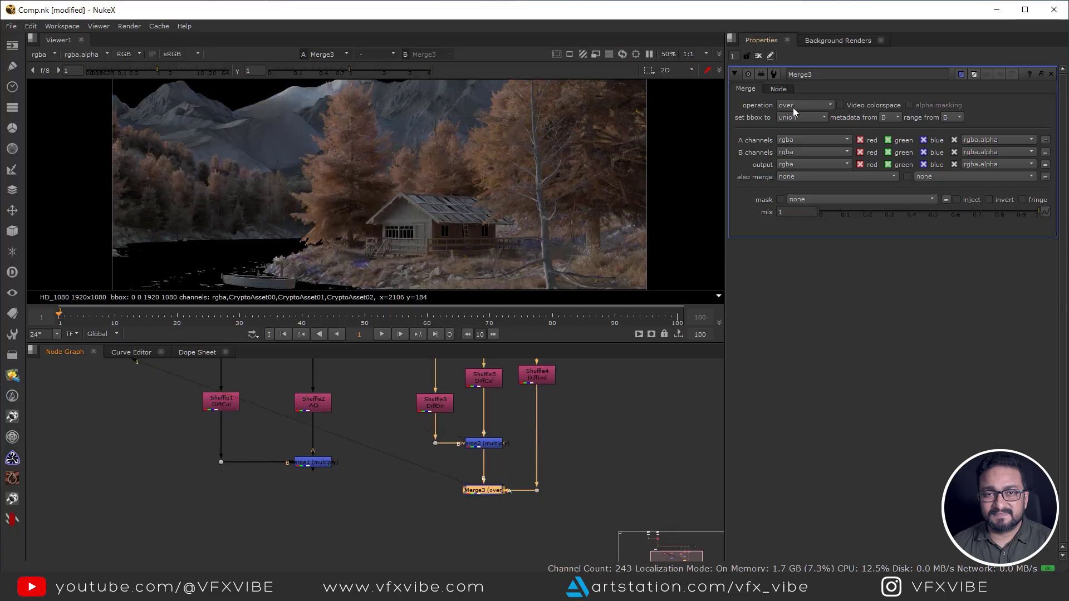
left_click(793, 109)
left_click(791, 262)
scroll(505, 209, "down", 3)
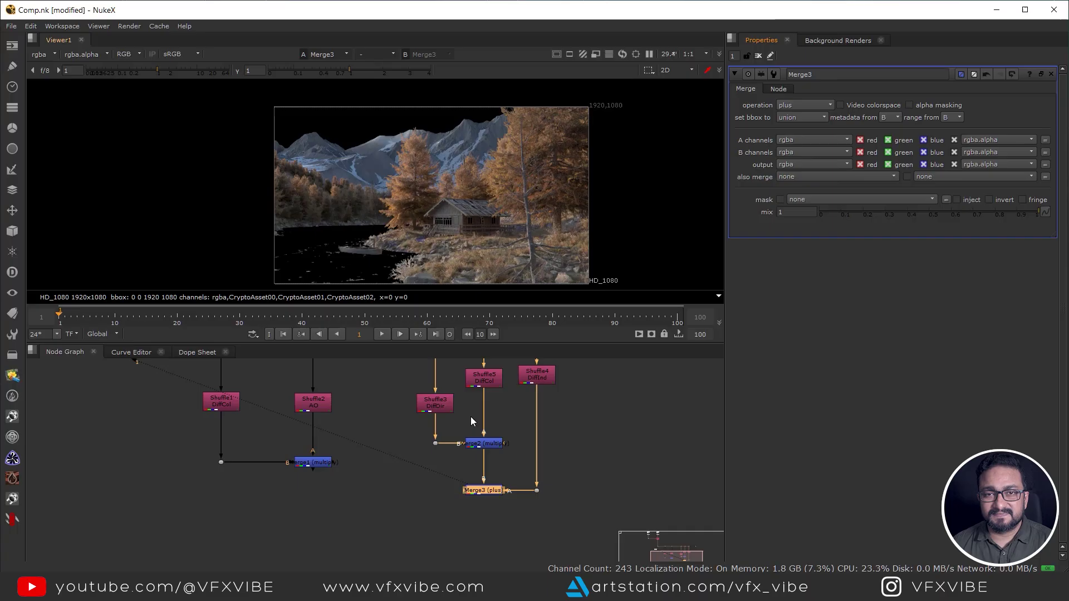
Step: Compare the direct diffuse result of Merge2 with the combined result of Merge3, examining the cottage and trees up close
scroll(486, 447, "up", 3)
left_click(491, 444)
key("1")
middle_click_drag(499, 461, 505, 418)
left_click(489, 477)
key("2")
scroll(495, 251, "up", 3)
key("1")
key("2")
middle_click_drag(513, 177, 530, 229)
key("1")
key("2")
scroll(534, 217, "down", 2)
key("1")
key("2")
scroll(419, 197, "up", 5)
key("1")
key("2")
scroll(454, 206, "down", 3)
key("1")
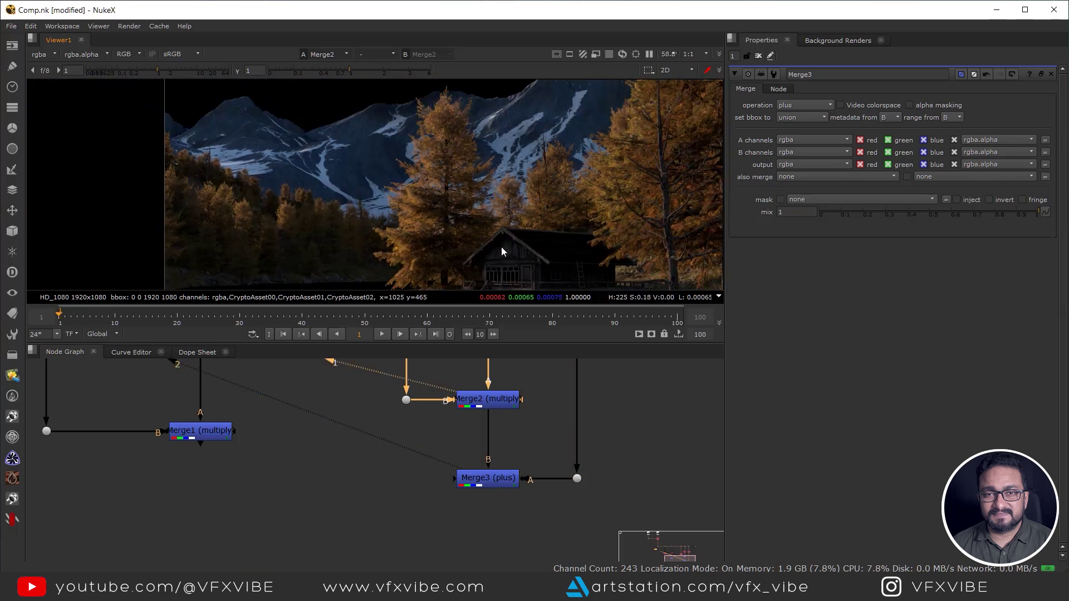
scroll(564, 194, "up", 5)
key("2")
key("1")
key("2")
scroll(501, 485, "down", 4)
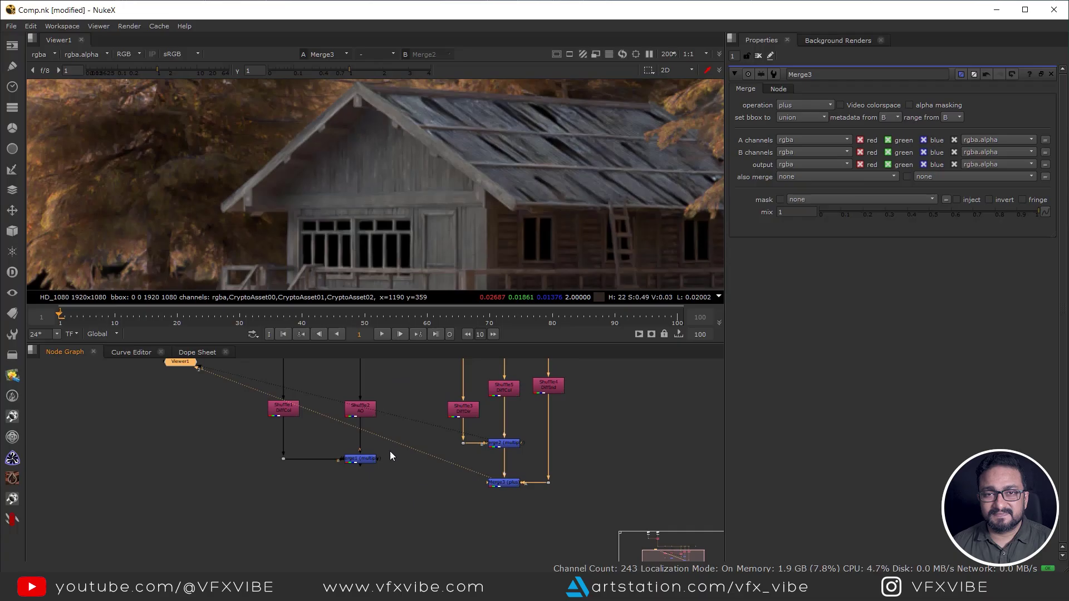
Step: Merge the Merge1 result as B with the Merge3 result as A using the plus operation, and show the merge in the viewer
left_click(367, 460)
key("1")
key("f")
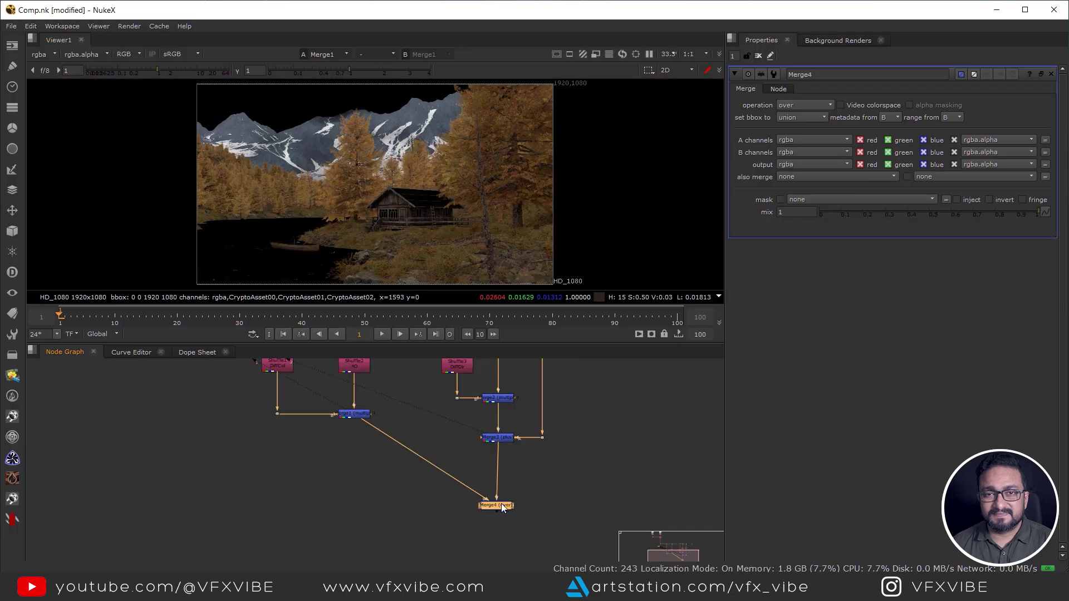
left_click_drag(502, 509, 504, 507)
key("1")
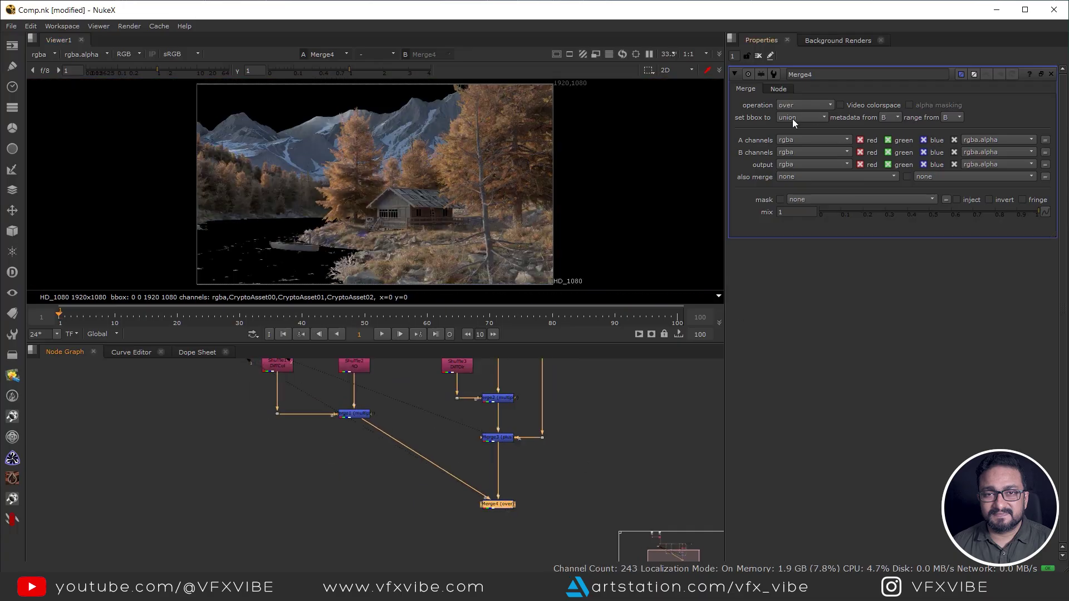
left_click(796, 105)
left_click(805, 260)
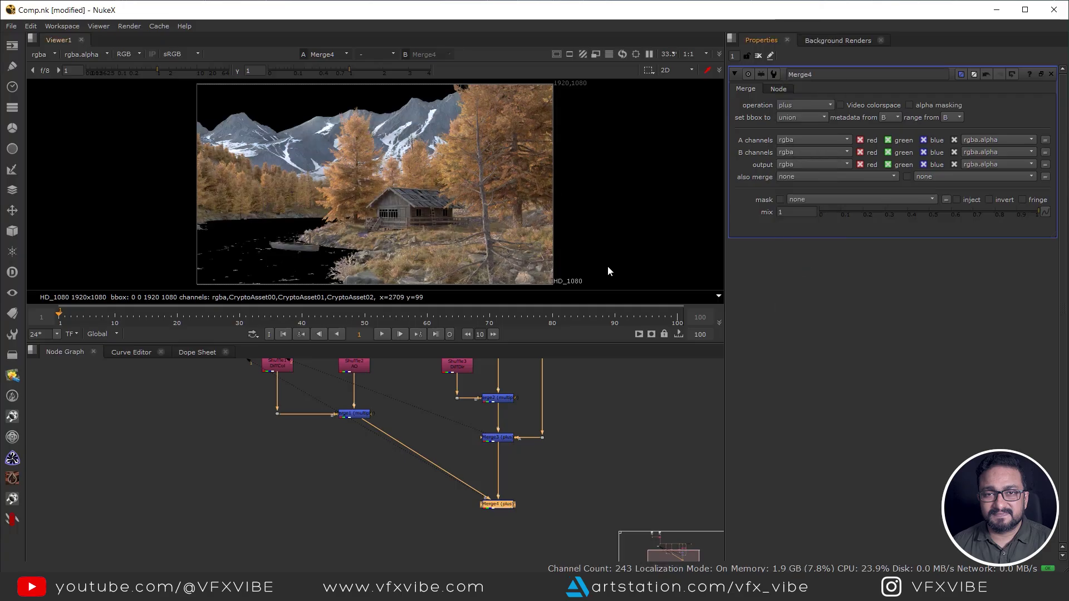
Step: Route Merge4's B input through a dot below Merge1 and show Merge4 in the viewer
left_click_drag(426, 461, 355, 506, "ctrl")
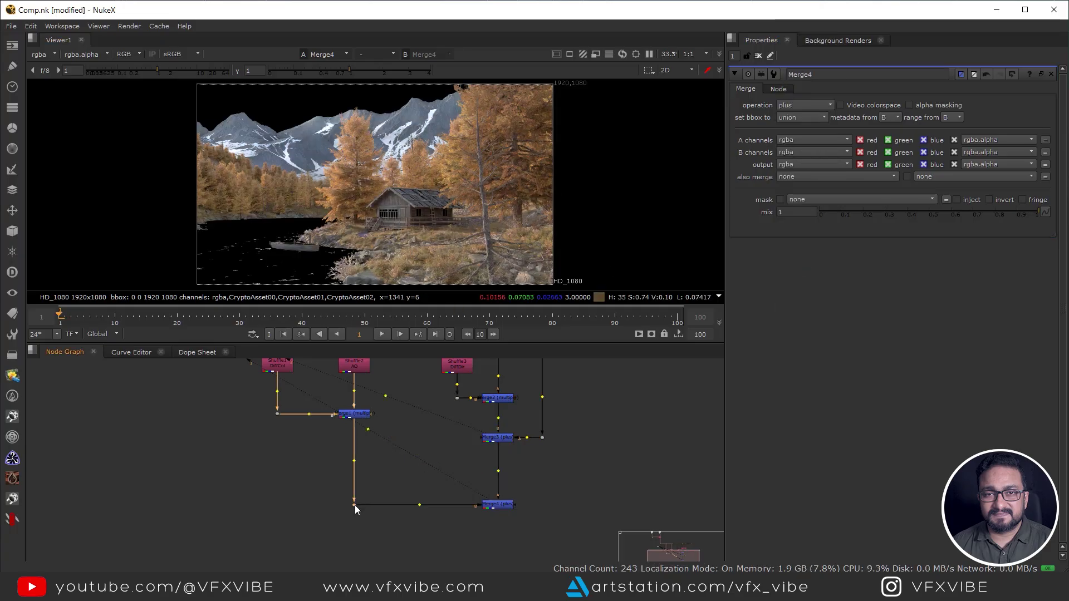
left_click(495, 505)
key("1")
middle_click_drag(408, 423, 429, 492)
scroll(370, 163, "up", 3)
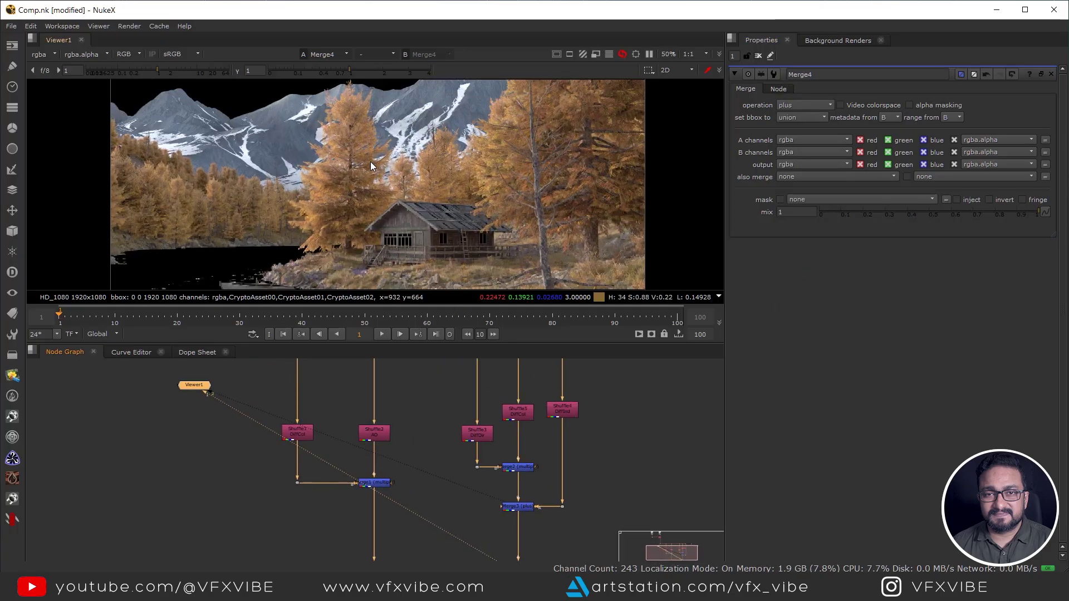
Step: Compare the Merge4 result with the original render from the first dot of the main stream
middle_click_drag(328, 394, 372, 450)
left_click_drag(326, 387, 319, 393)
left_click_drag(244, 393, 277, 419)
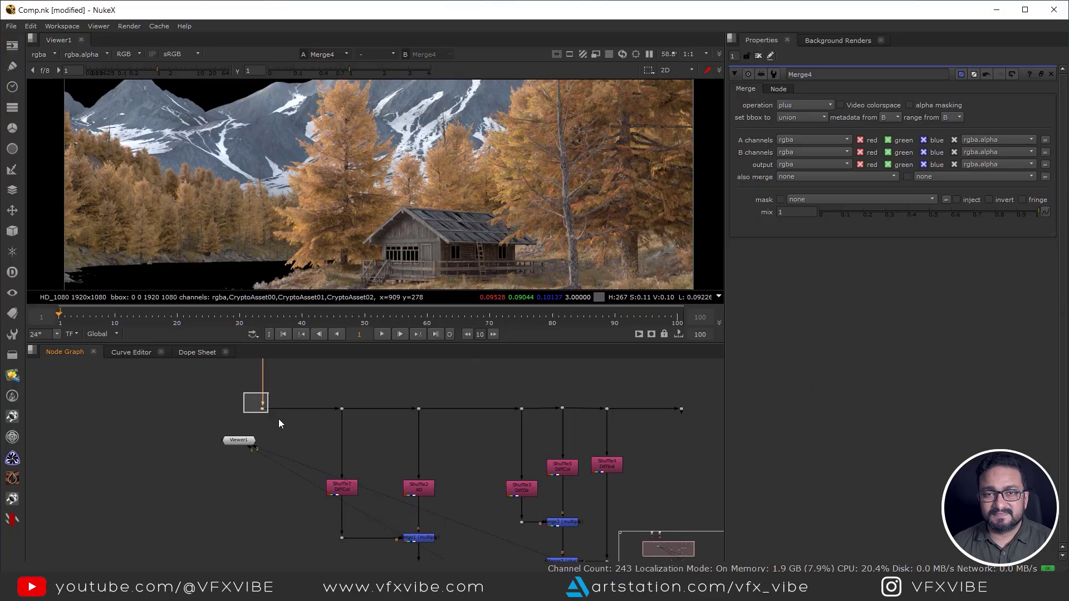
key("2")
scroll(421, 253, "down", 3)
key("2")
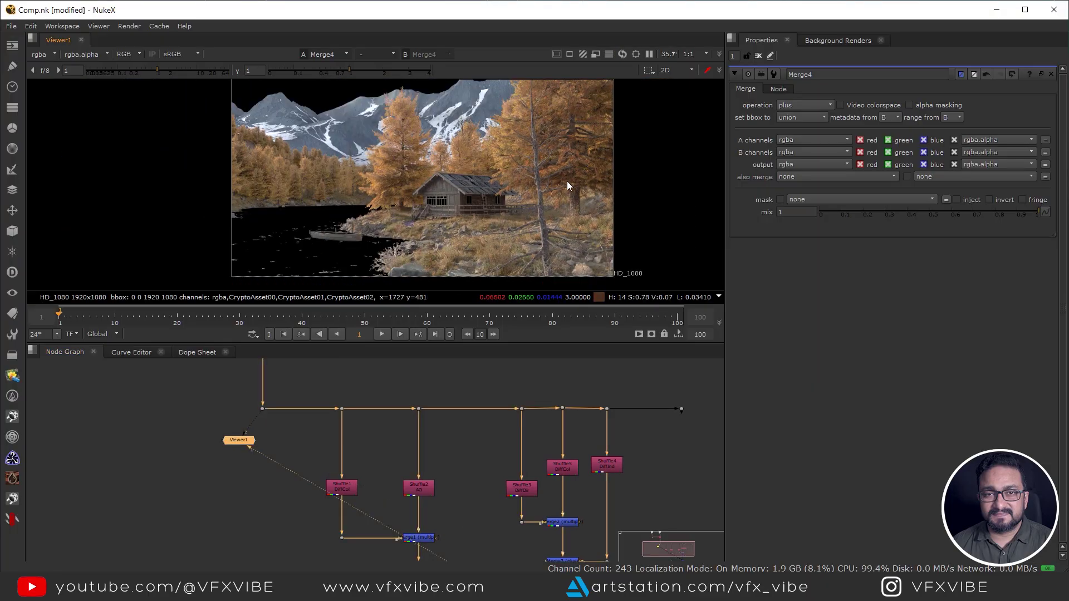
key("1")
scroll(393, 242, "up", 1)
scroll(434, 174, "up", 2)
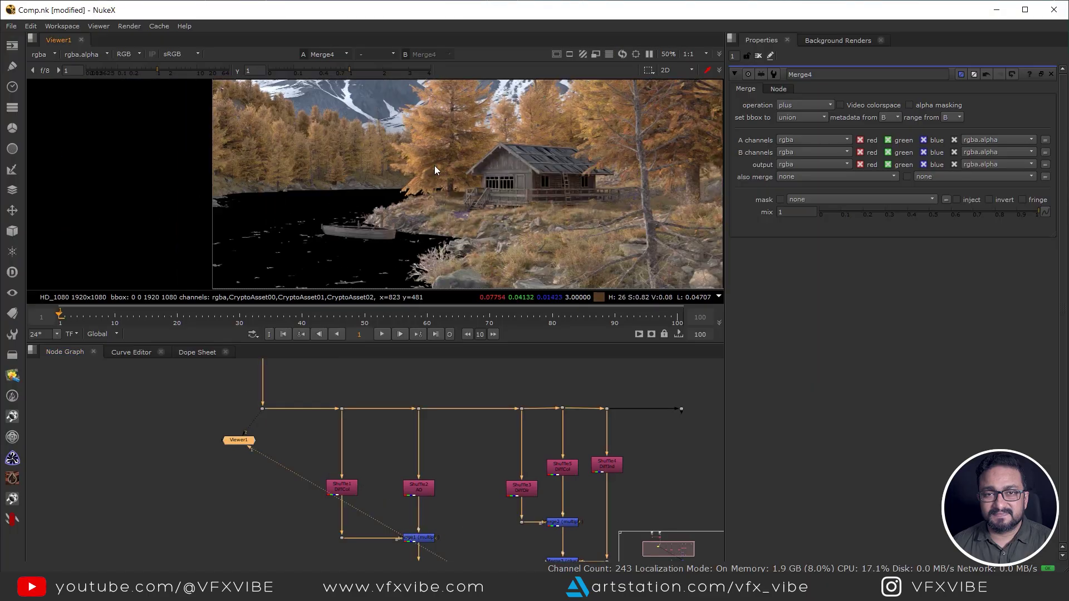
scroll(428, 546, "up", 2)
Step: Add a Grade node directly below Merge1 and lower its gain to 0.045
middle_click_drag(428, 545, 441, 471)
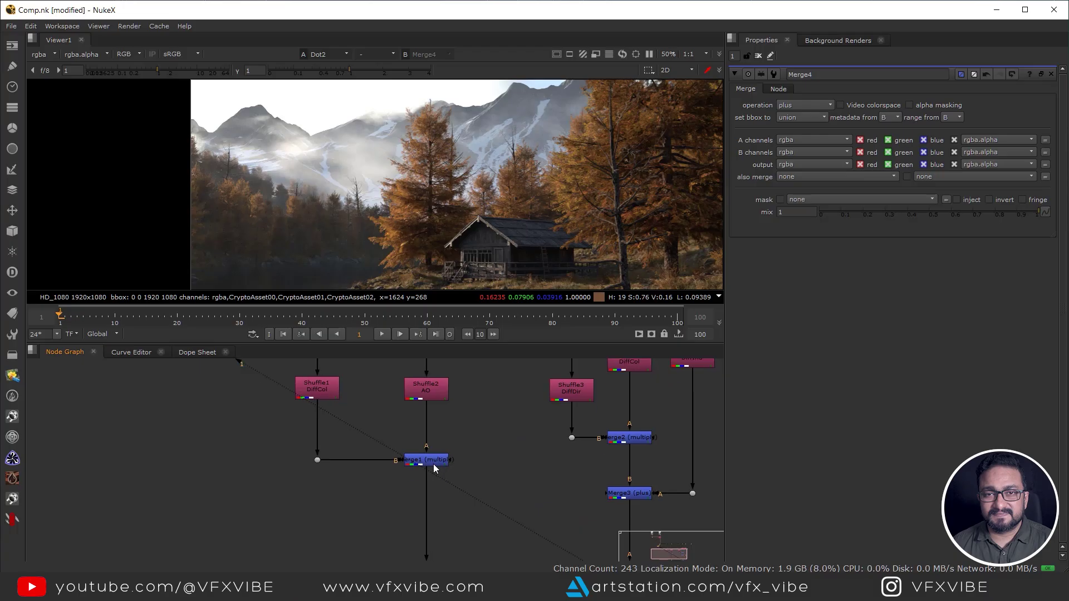
key("g")
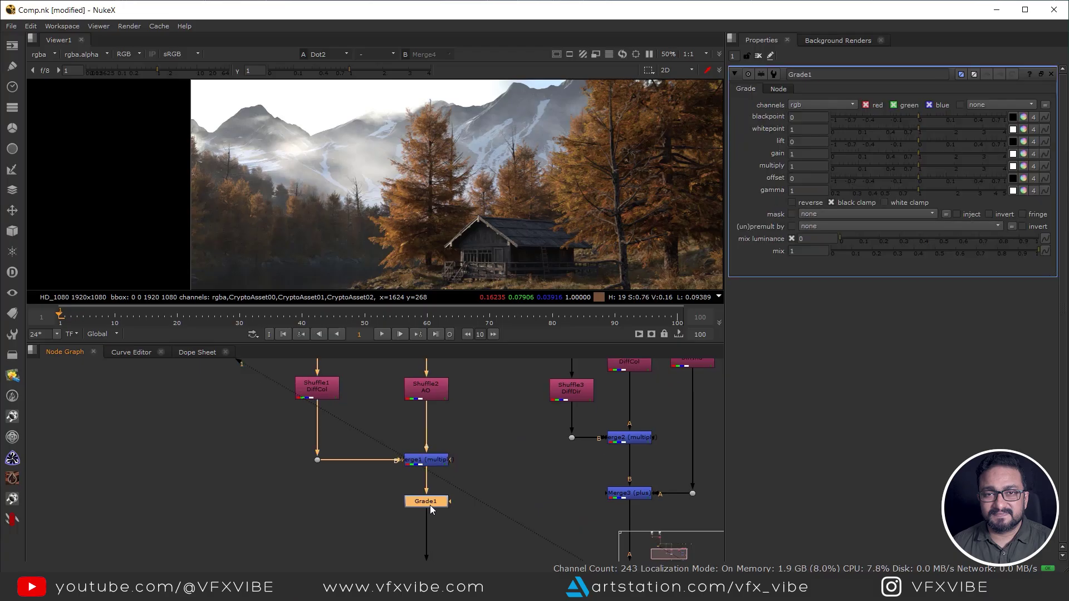
left_click_drag(916, 155, 848, 166)
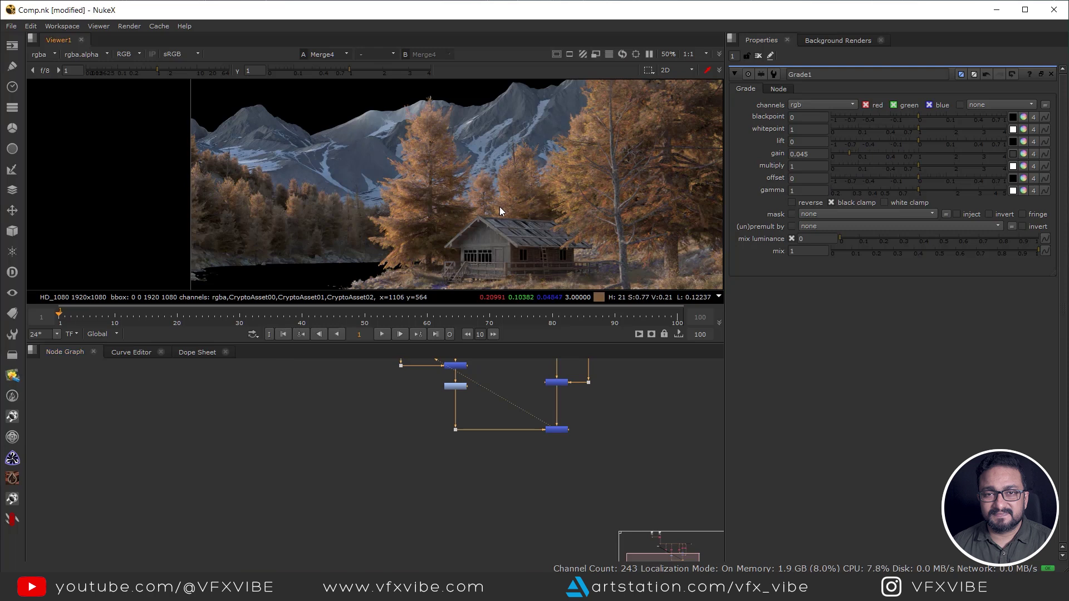
mouse_move(499, 206)
middle_mouse_down()
mouse_move(487, 210)
mouse_move(512, 211)
middle_mouse_up()
scroll(590, 408, "up", 3)
Step: Add a Grade node below the DiffInd Shuffle and set its gain to 0.37
left_click(589, 403)
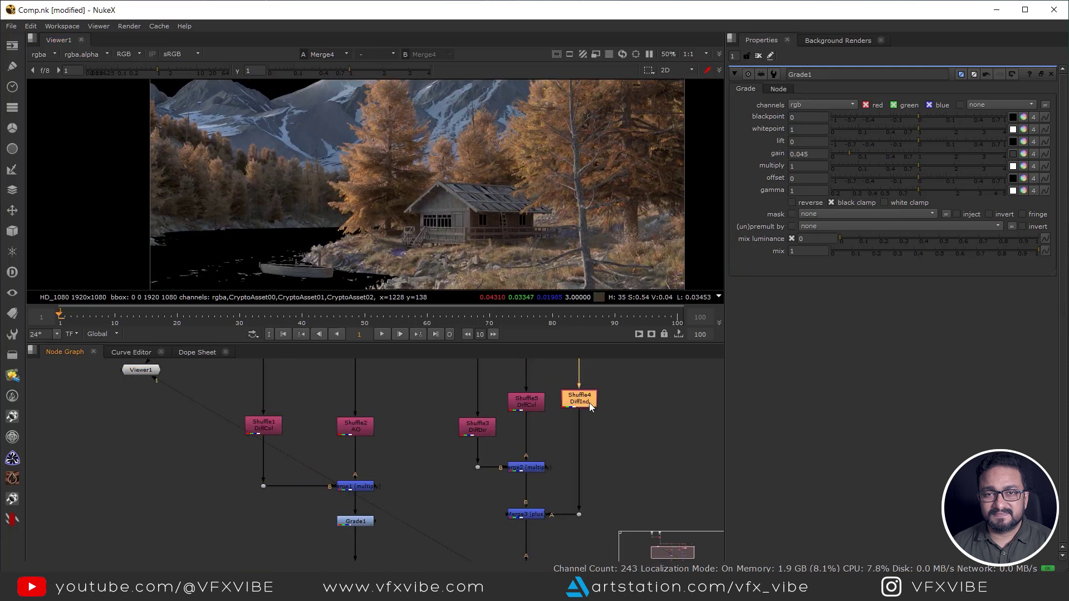
key("g")
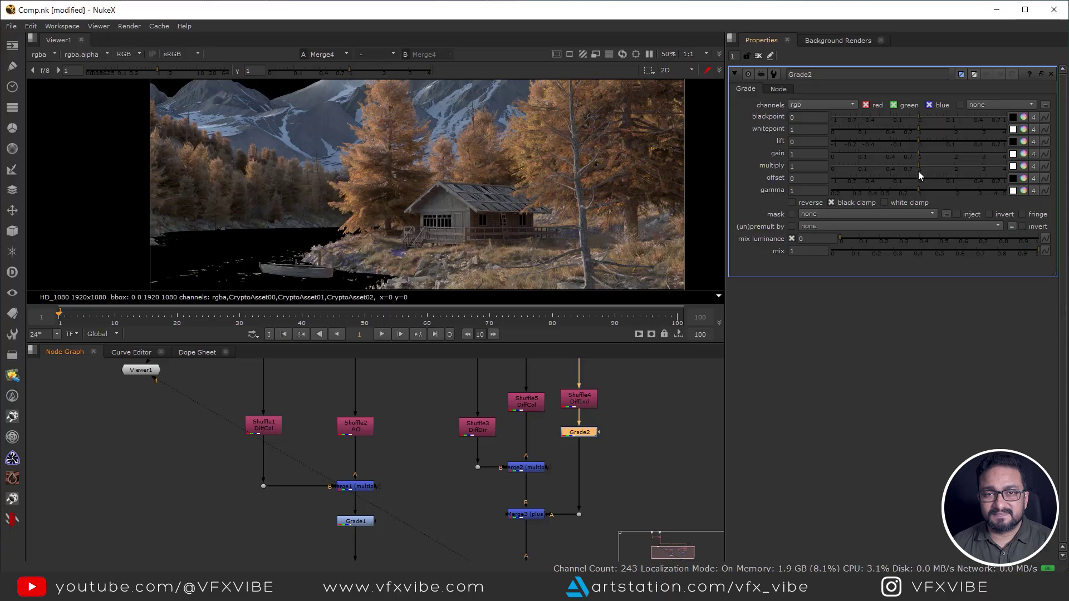
left_click_drag(918, 155, 890, 158)
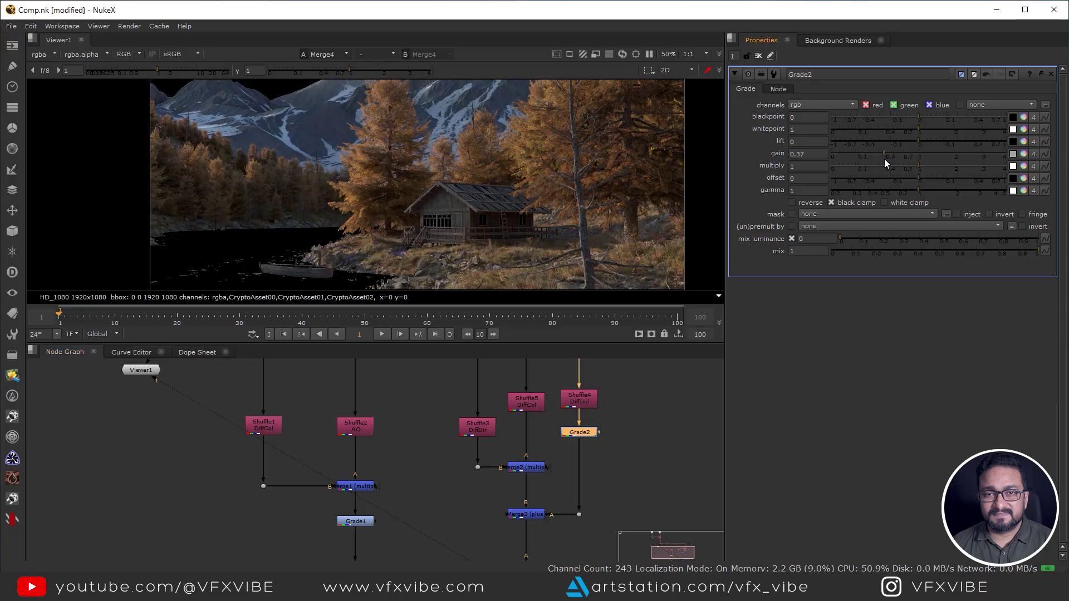
Step: Compare the graded Merge4 result with the original render, examining the cottage roof, walls and surrounding trees up close
scroll(506, 210, "down", 1)
middle_click_drag(509, 218, 495, 205)
middle_click_drag(532, 557, 532, 500)
left_click_drag(578, 501, 439, 562)
key("1")
middle_click_drag(369, 373, 424, 495)
left_click(319, 396)
key("2")
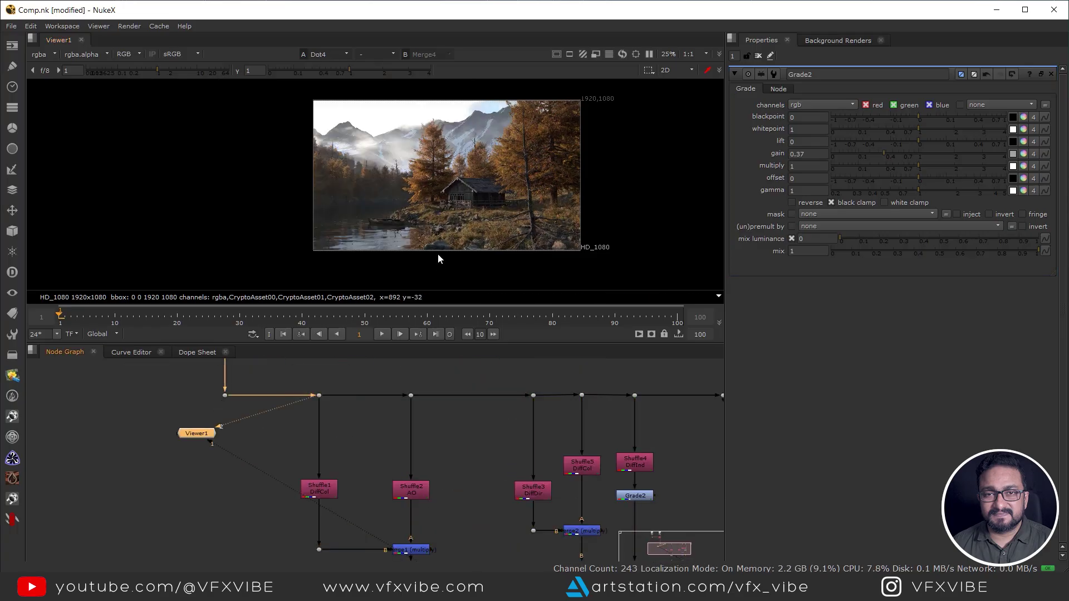
scroll(489, 195, "up", 4)
scroll(501, 212, "up", 5)
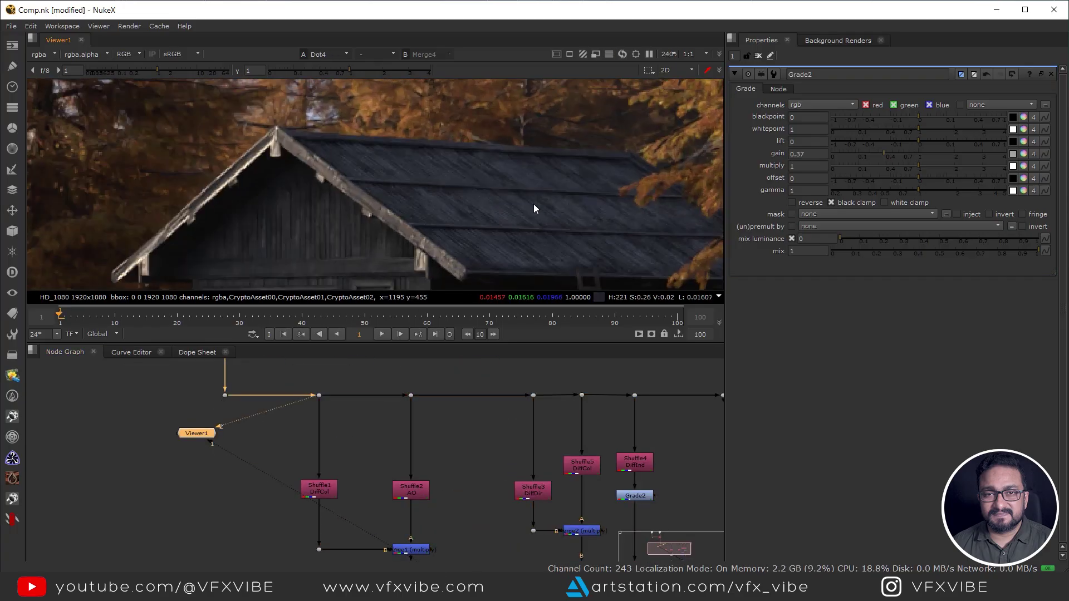
key("1")
scroll(547, 199, "up", 2)
scroll(564, 195, "down", 5)
key("2")
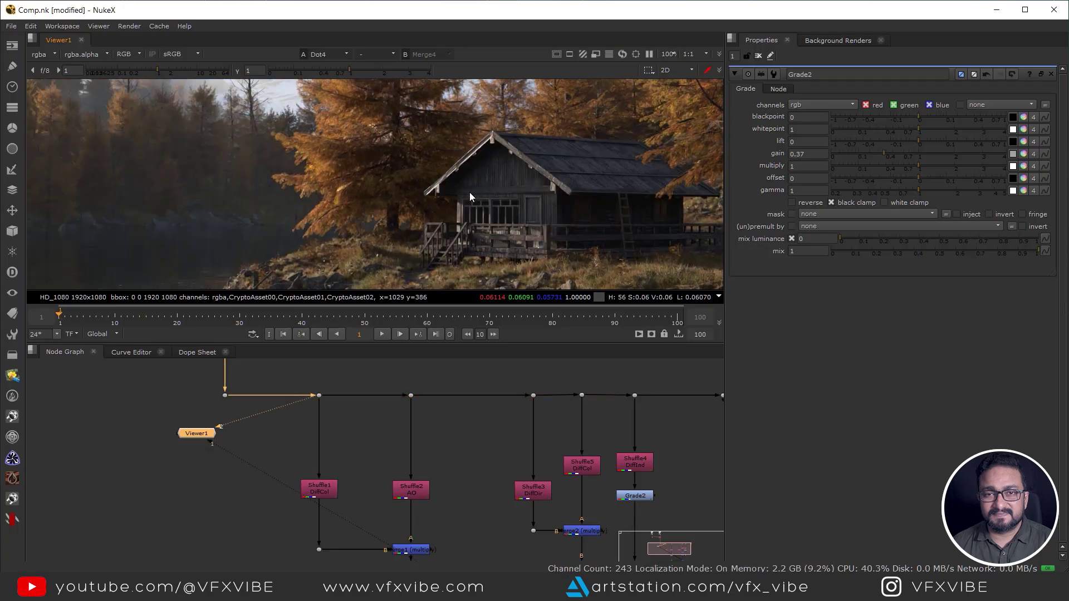
scroll(470, 192, "up", 3)
key("1")
key("2")
key("1")
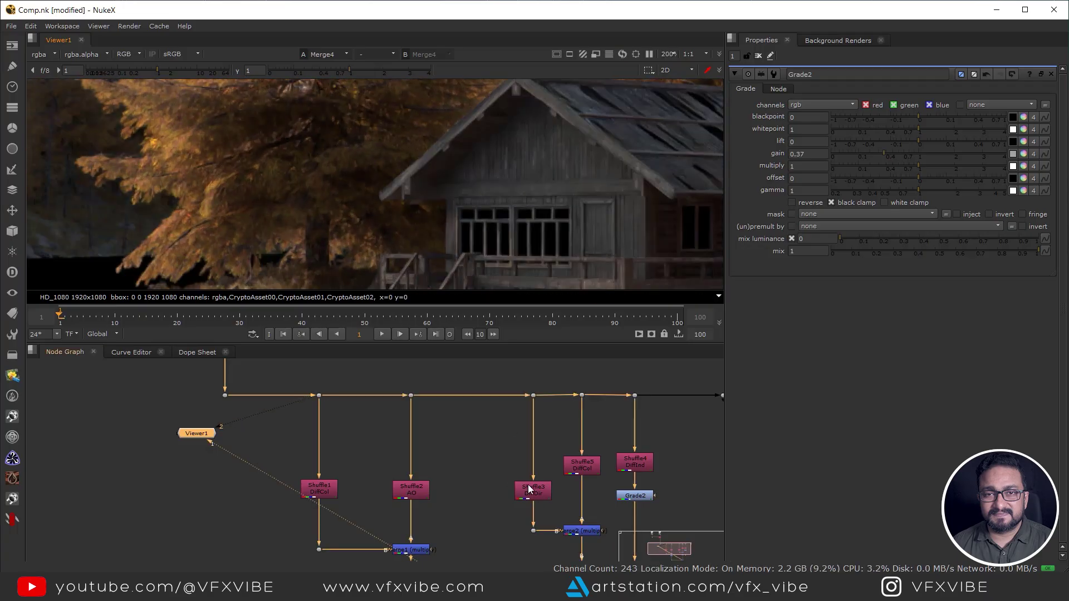
scroll(486, 523, "down", 2)
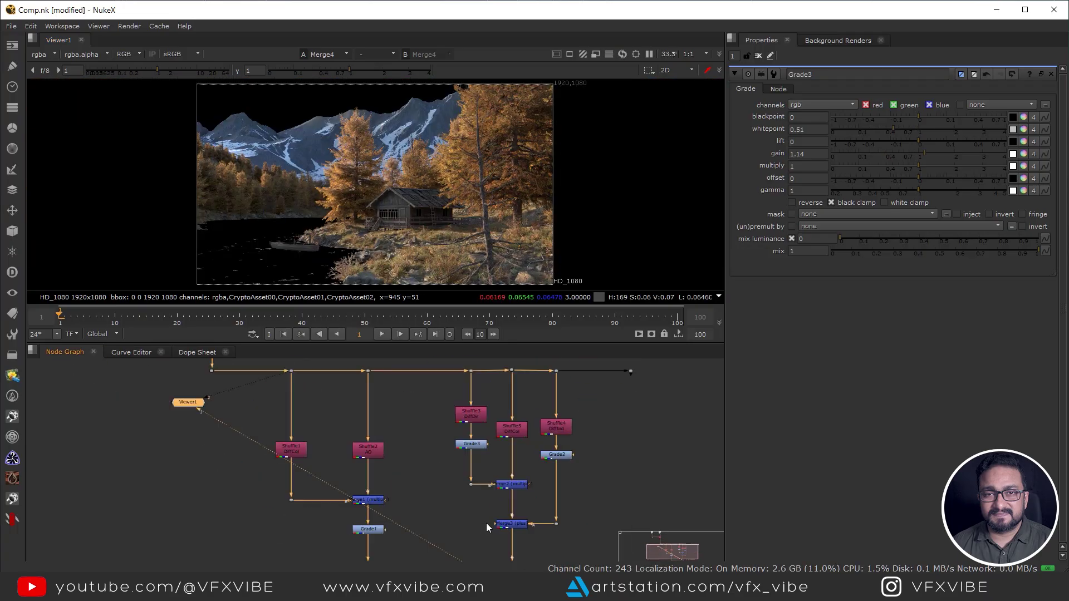
Step: Line up the DiffDir, DiffCol and DiffInd Shuffle nodes in one row and nudge Grade3 below the DiffDir Shuffle
middle_click_drag(486, 523, 463, 501)
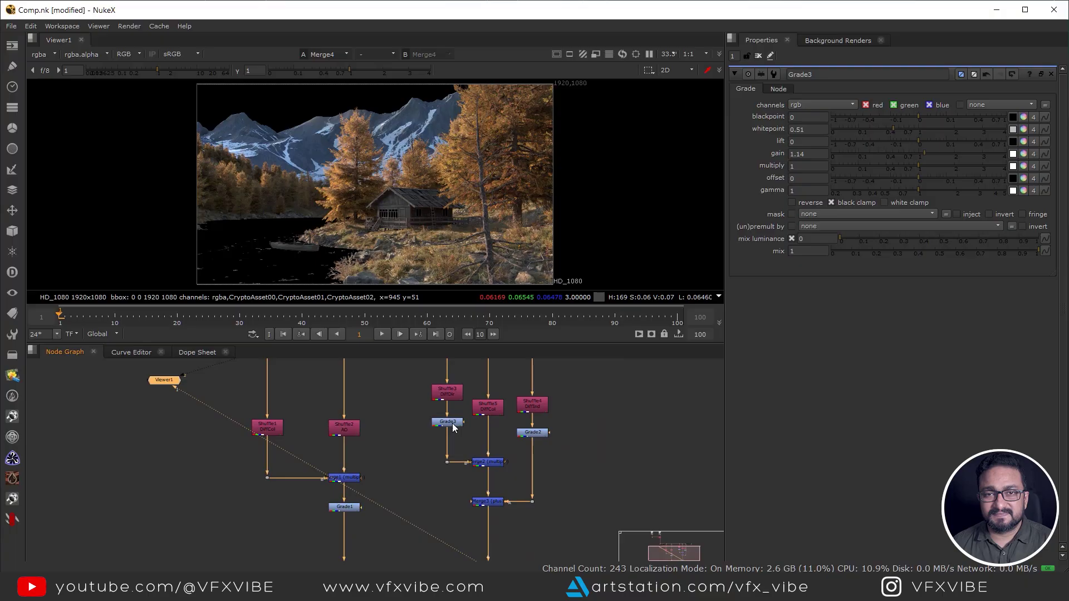
left_click(453, 427)
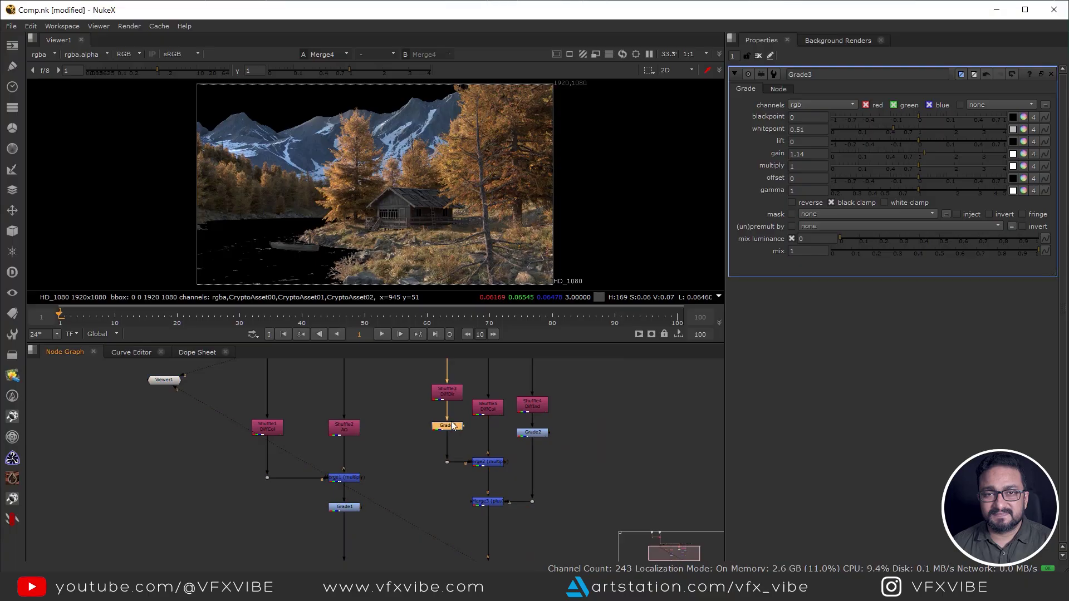
scroll(473, 412, "up", 3)
left_click(503, 383)
left_click(572, 384)
left_click_drag(573, 384, 572, 377)
scroll(572, 377, "down", 2)
Step: Place a Backdrop behind the DiffDir, DiffCol and DiffInd branch nodes and label it Diffuse
left_click_drag(449, 370, 628, 530)
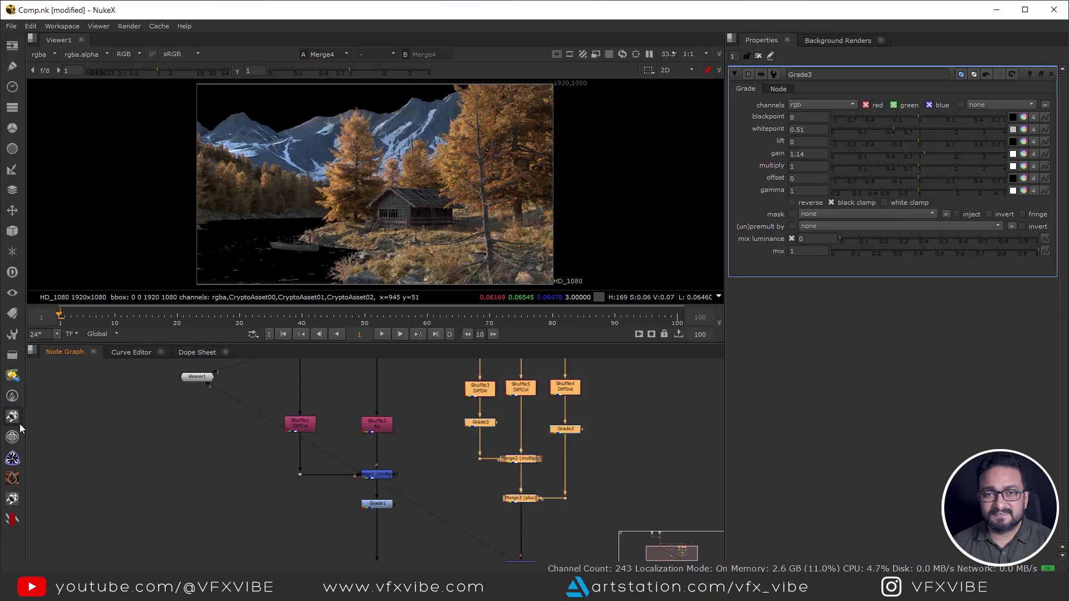
left_click(12, 355)
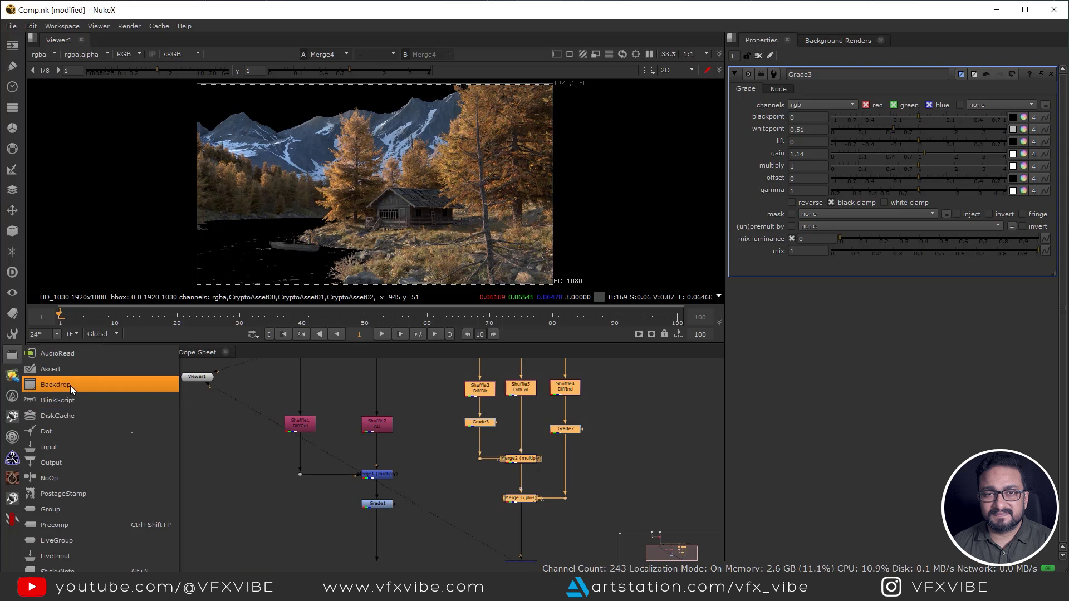
left_click(70, 386)
double_click(475, 417)
left_click(790, 106)
type("Diff")
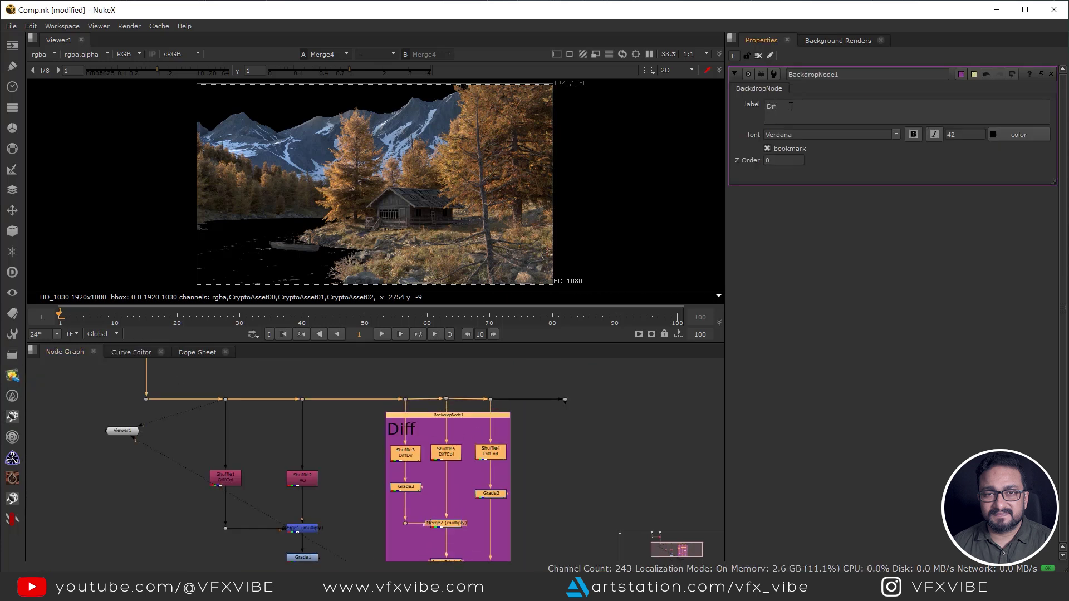
type("use")
Step: Move the end dot of the main stream farther right to make room beside the Diffuse backdrop
scroll(527, 436, "down", 2)
middle_click_drag(550, 412, 519, 403)
scroll(519, 402, "up", 2)
left_click_drag(519, 406, 595, 406)
middle_click_drag(515, 416, 609, 398)
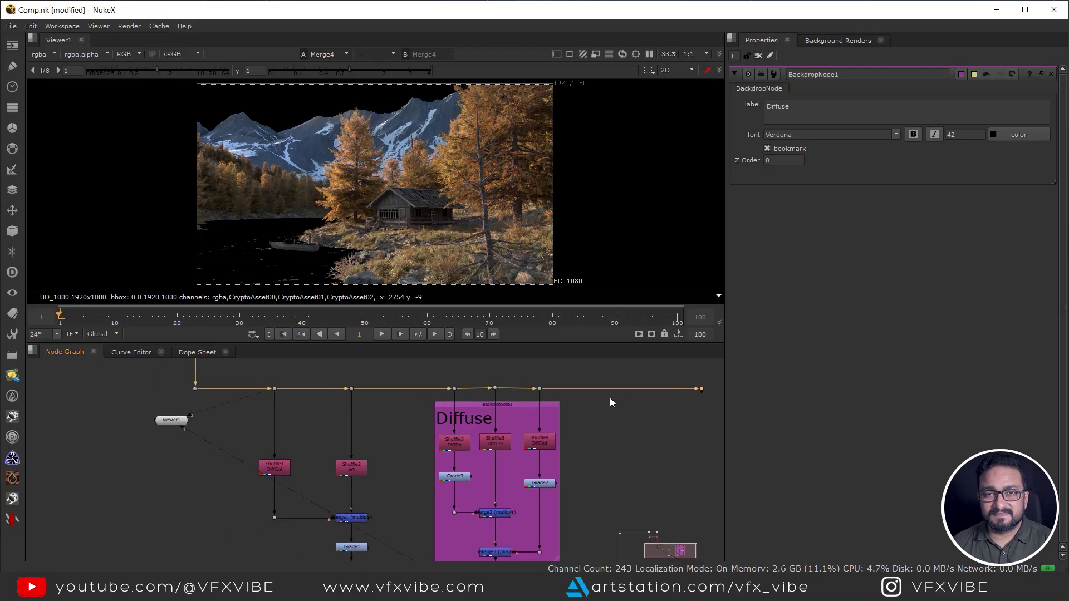
Step: Insert a Shuffle copy below a new dot on the main stream, right of the Diffuse backdrop, and show it in the viewer
scroll(610, 395, "up", 2)
left_click(610, 384, "ctrl")
key("ctrl+v")
left_click_drag(607, 412, 607, 500)
key("1")
Step: Set the new Shuffle's first input layer to GlossDir and inspect the pass on the cottage
double_click(610, 493)
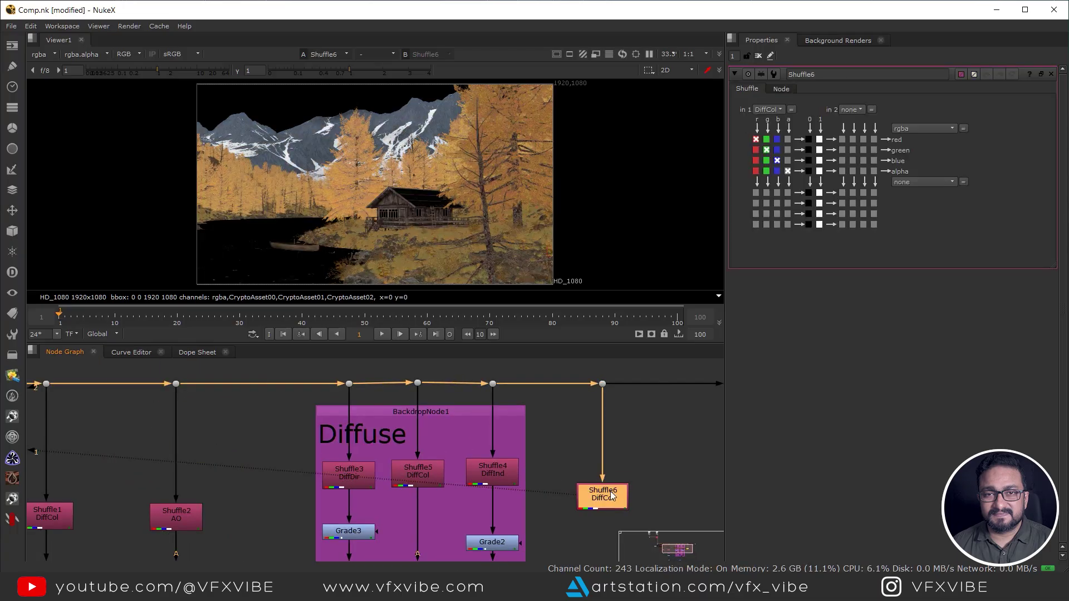
left_click(768, 110)
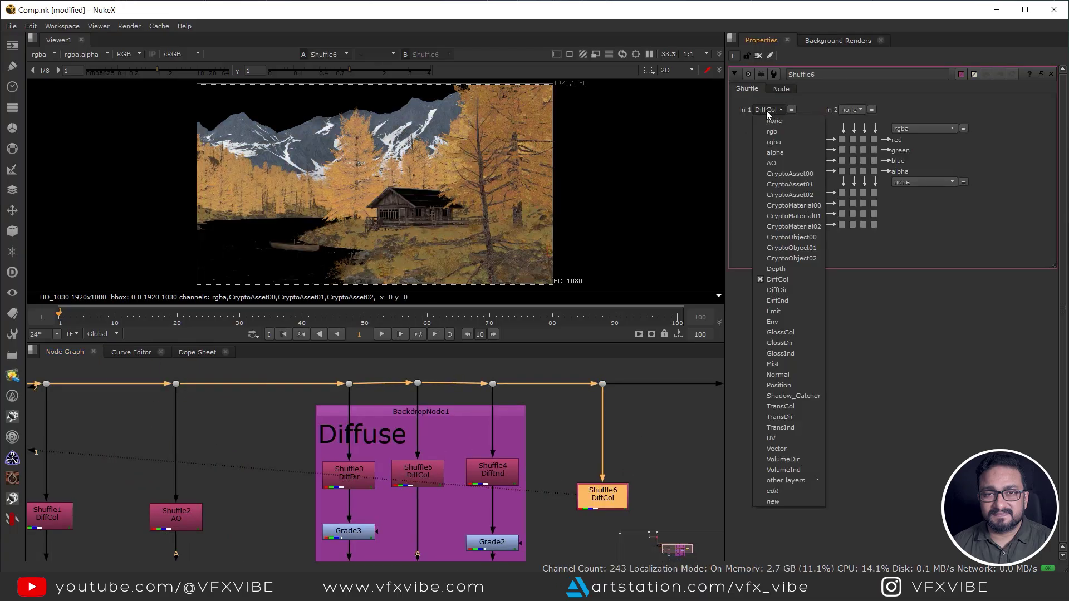
left_click(779, 343)
scroll(392, 206, "up", 4)
scroll(394, 202, "up", 2)
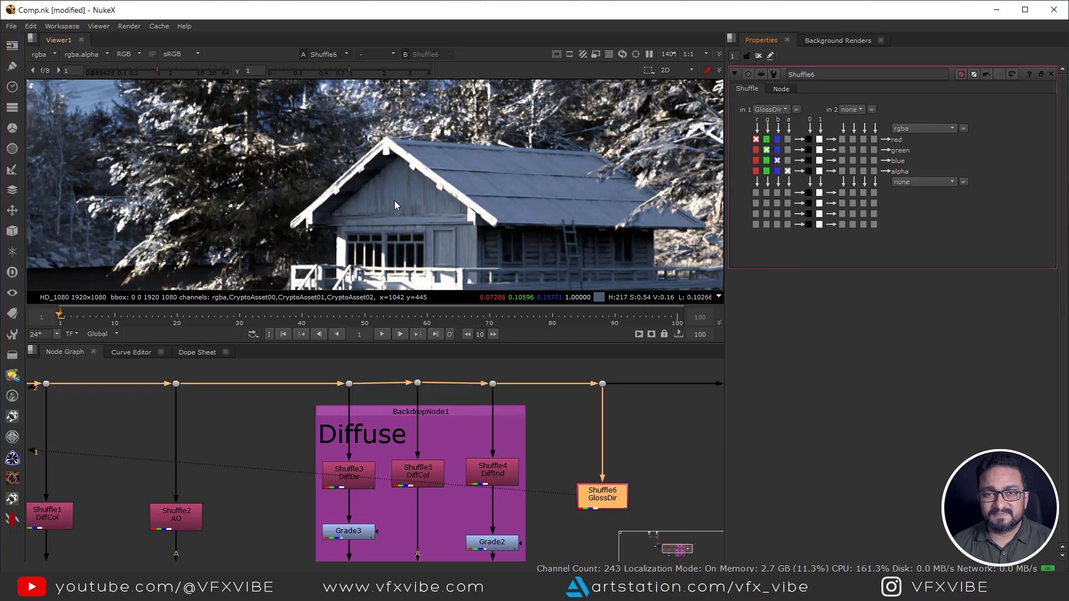
Step: Insert a dot on the main stream after the GlossDir branch, connect a Shuffle copy below it and show it in the viewer
scroll(399, 194, "down", 4)
scroll(404, 208, "up", 1)
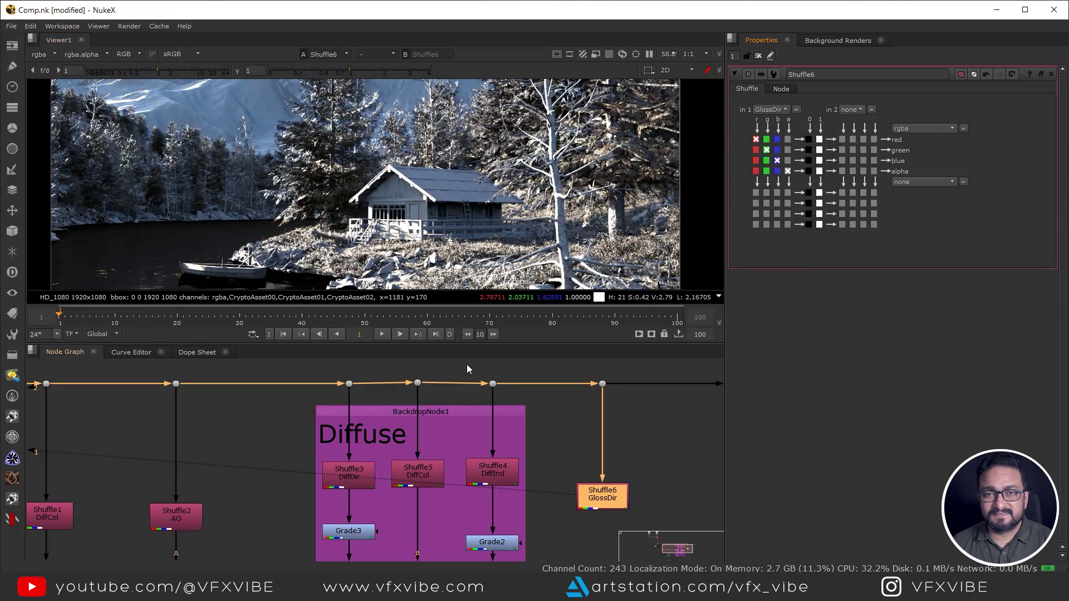
scroll(437, 222, "down", 2)
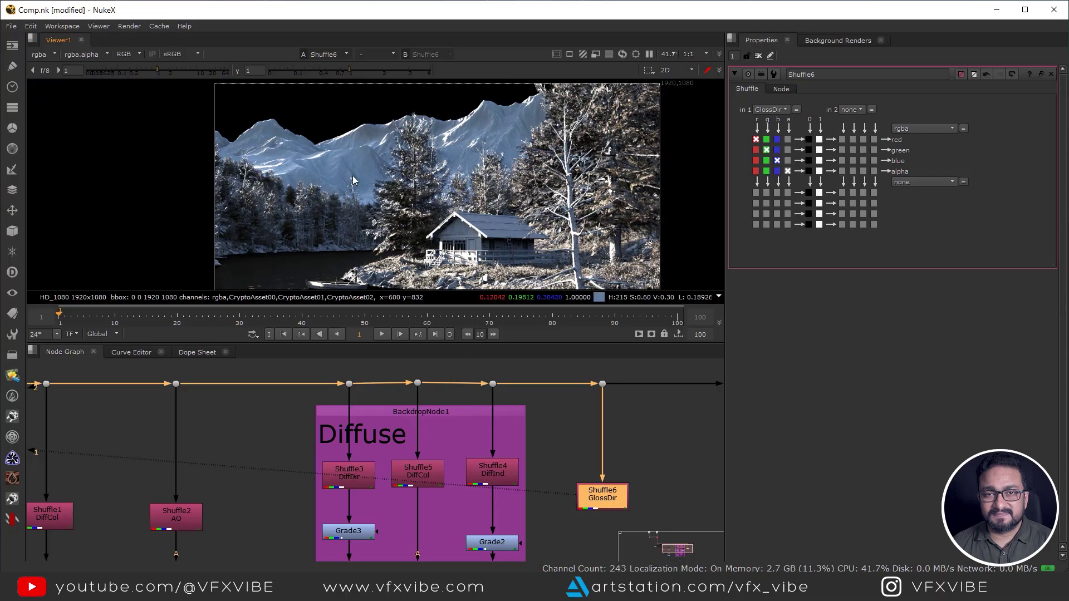
scroll(552, 507, "down", 3)
scroll(530, 451, "up", 3)
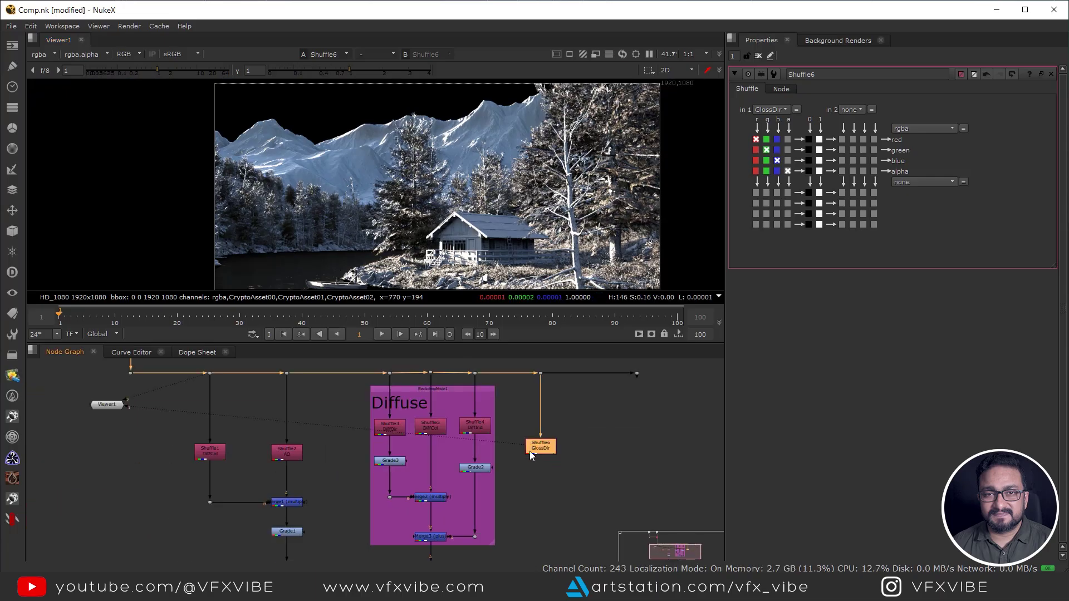
left_click(584, 374, "ctrl")
left_click(590, 465)
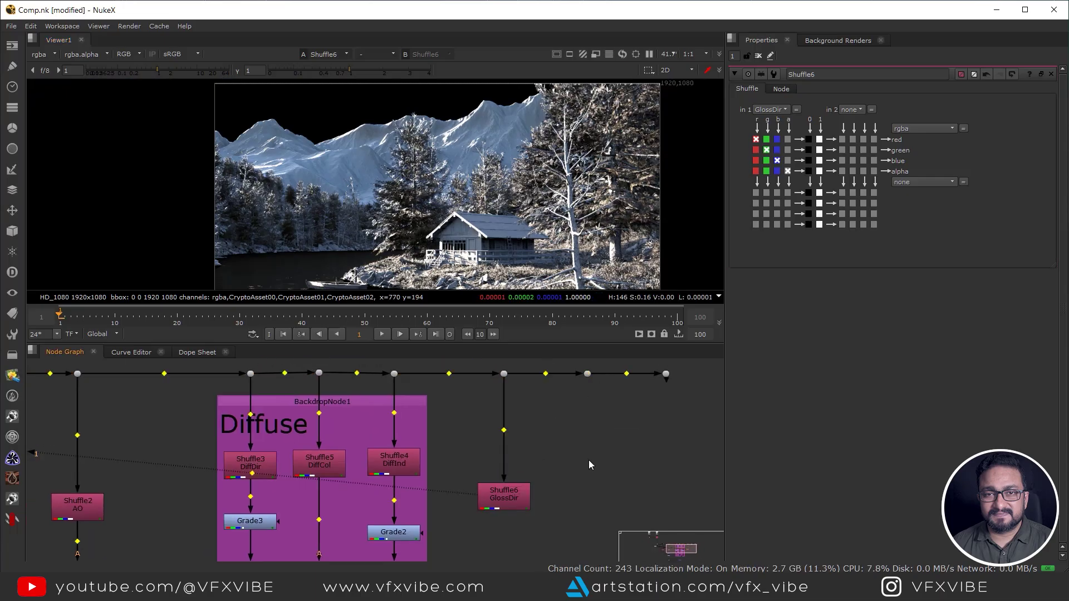
key("ctrl+v")
left_click_drag(586, 443, 587, 374)
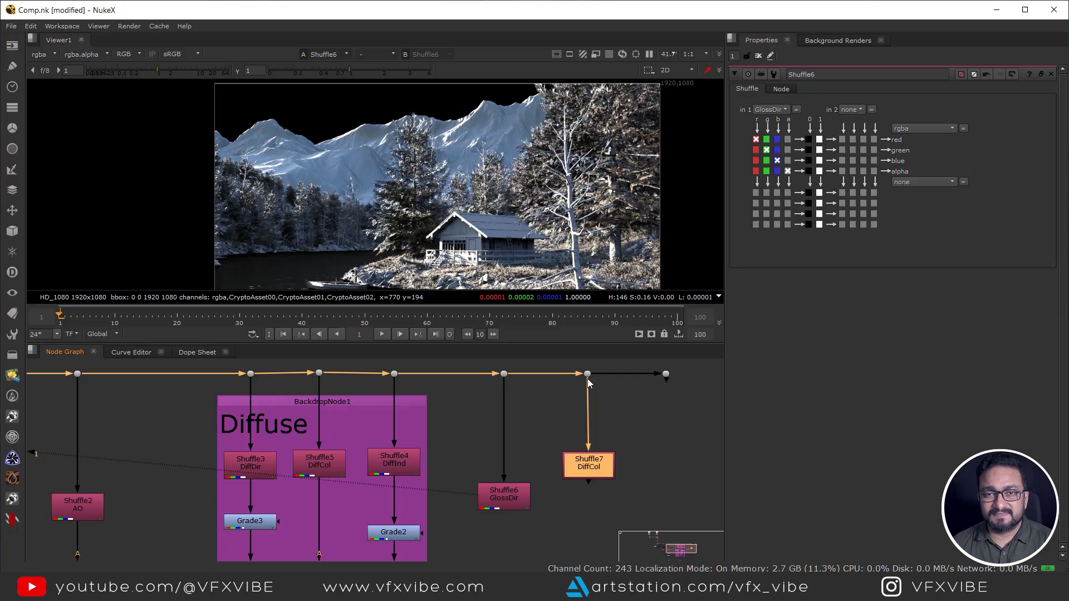
left_click_drag(594, 475, 593, 489)
key("1")
Step: Set the second gloss Shuffle's first input layer to GlossInd and inspect the pass
double_click(594, 490)
left_click(769, 111)
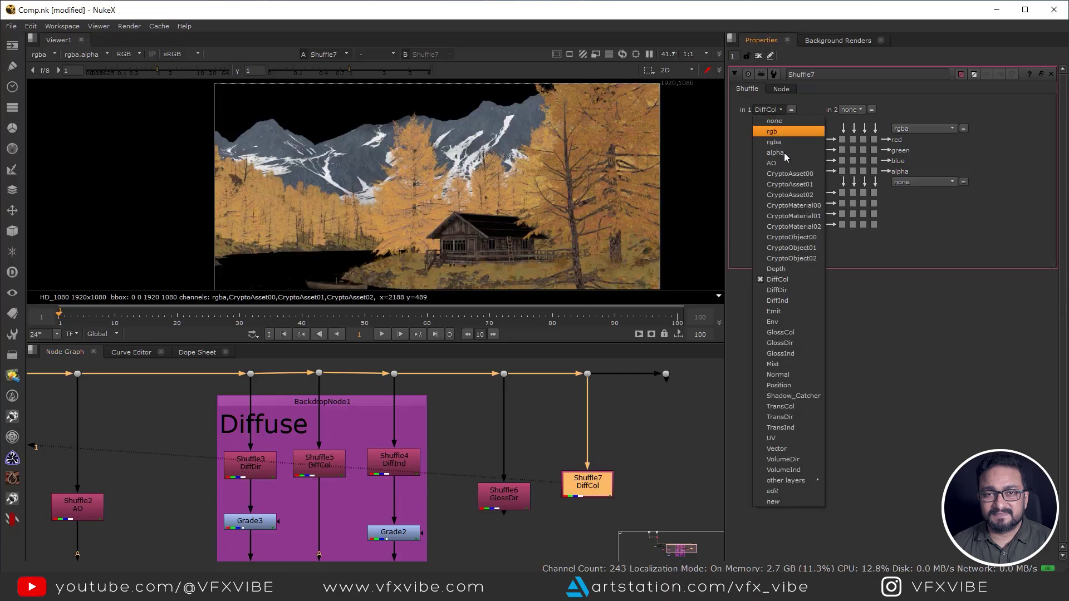
left_click(788, 354)
scroll(474, 178, "up", 3)
scroll(578, 427, "down", 4)
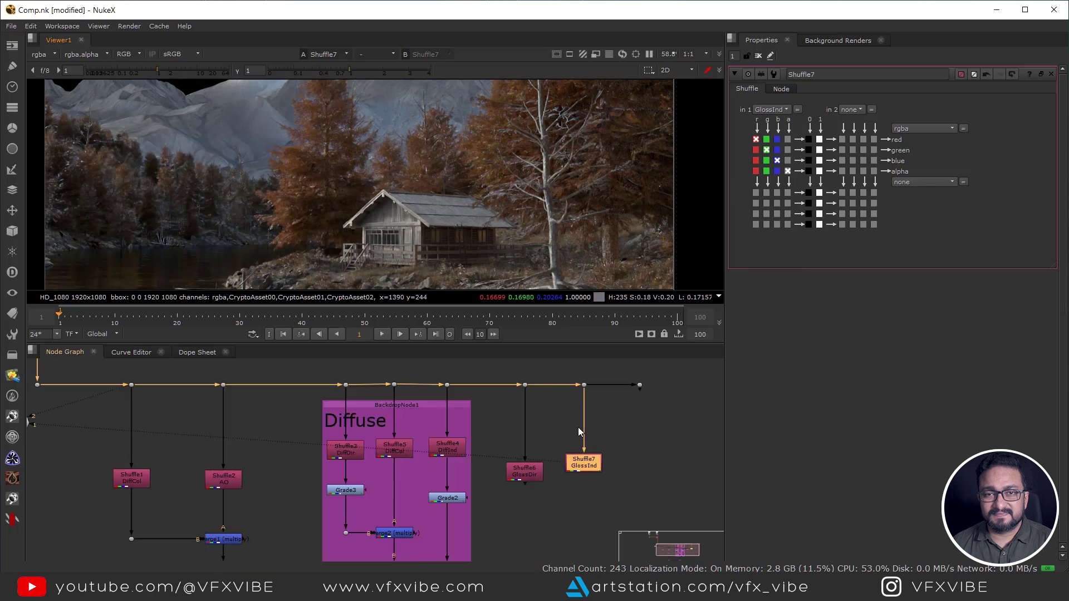
Step: Move the main stream's end dot farther right, then add another dot with a third gloss Shuffle below it and view it
left_click_drag(622, 395, 717, 396)
left_click_drag(646, 395, 619, 396, "ctrl")
key("ctrl+v")
left_click_drag(614, 428, 619, 459)
key("1")
Step: Set the third gloss Shuffle's first input layer to GlossCol
double_click(619, 458)
left_click(768, 110)
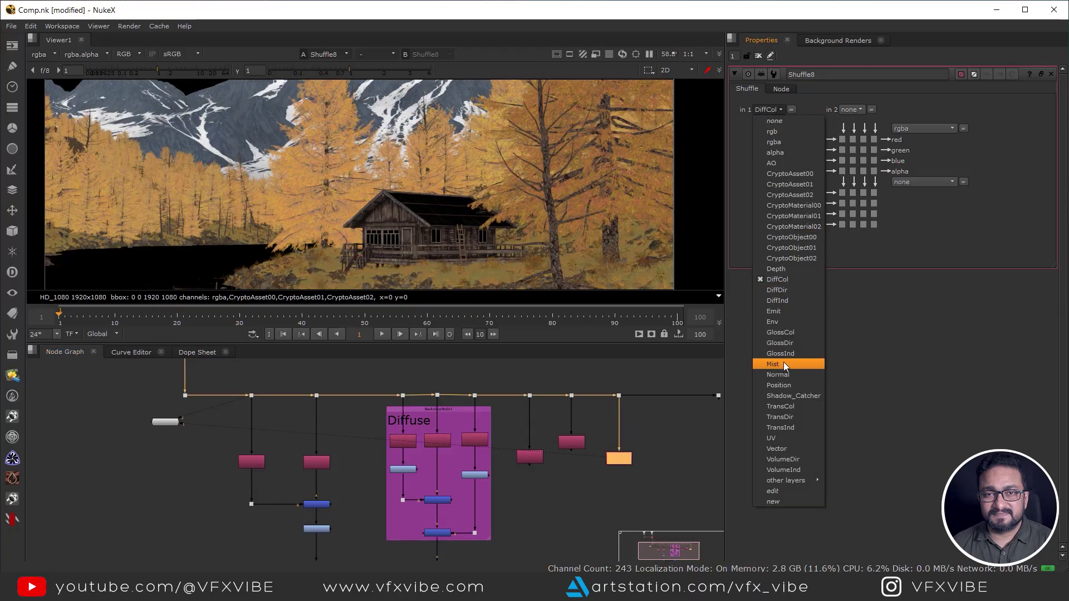
left_click(782, 333)
scroll(532, 469, "up", 6)
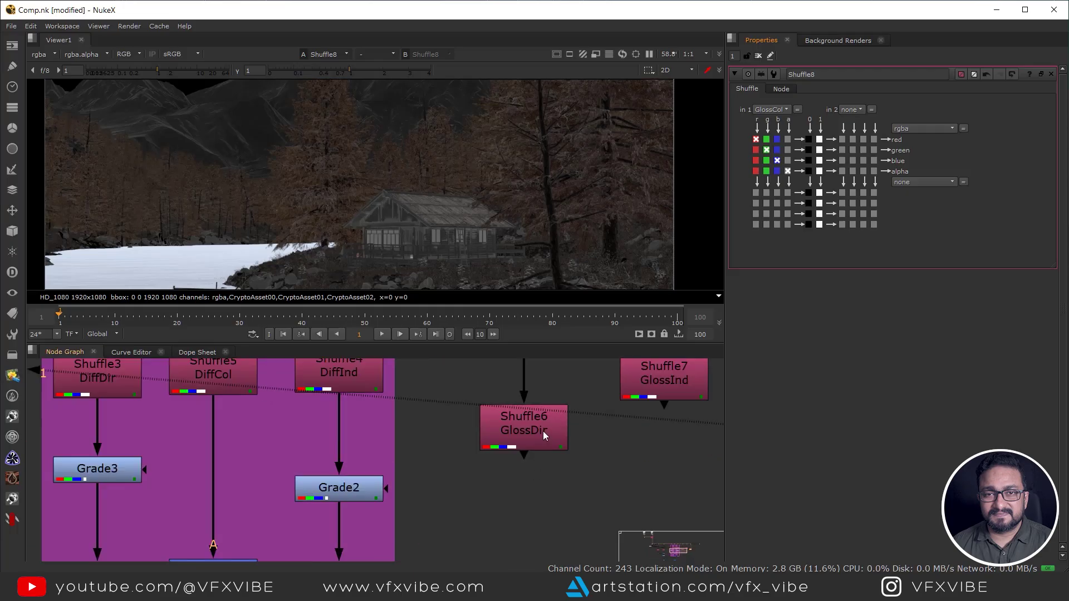
Step: Examine the full-frame GlossDir pass and compare it with the GlossCol pass in the viewer
key("1")
key("f")
middle_click_drag(645, 434, 529, 431)
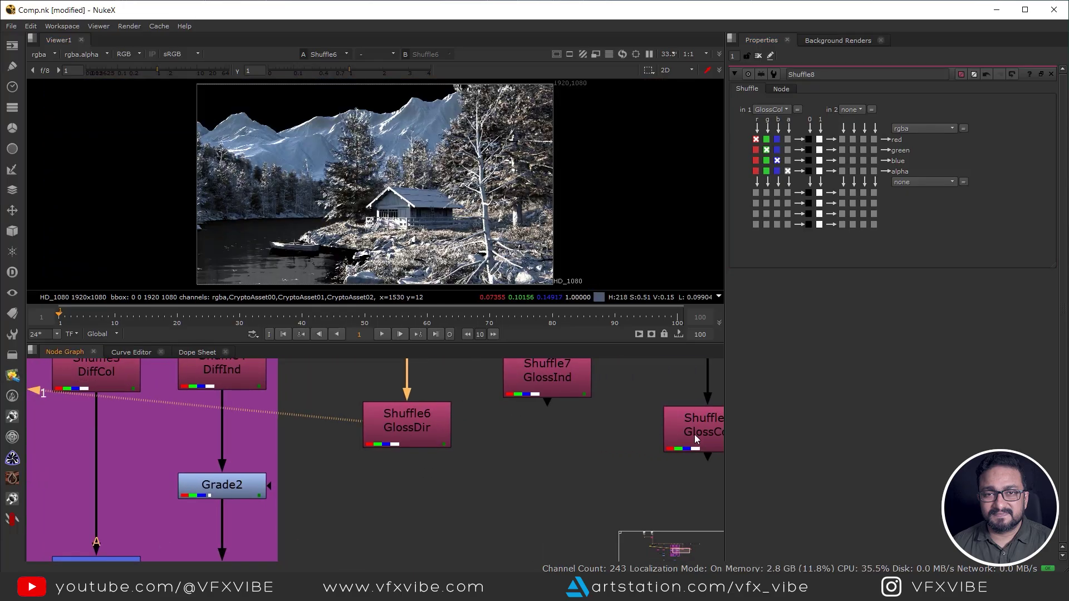
left_click(692, 436)
key("1")
scroll(537, 503, "down", 5)
Step: Raise the middle gloss Shuffle above its neighbours and change its first input layer to GlossCol
left_click_drag(542, 439, 542, 421)
middle_click_drag(547, 497, 536, 465)
left_click(536, 466)
middle_click_drag(561, 432, 553, 489)
left_click(532, 451)
double_click(532, 450)
key("1")
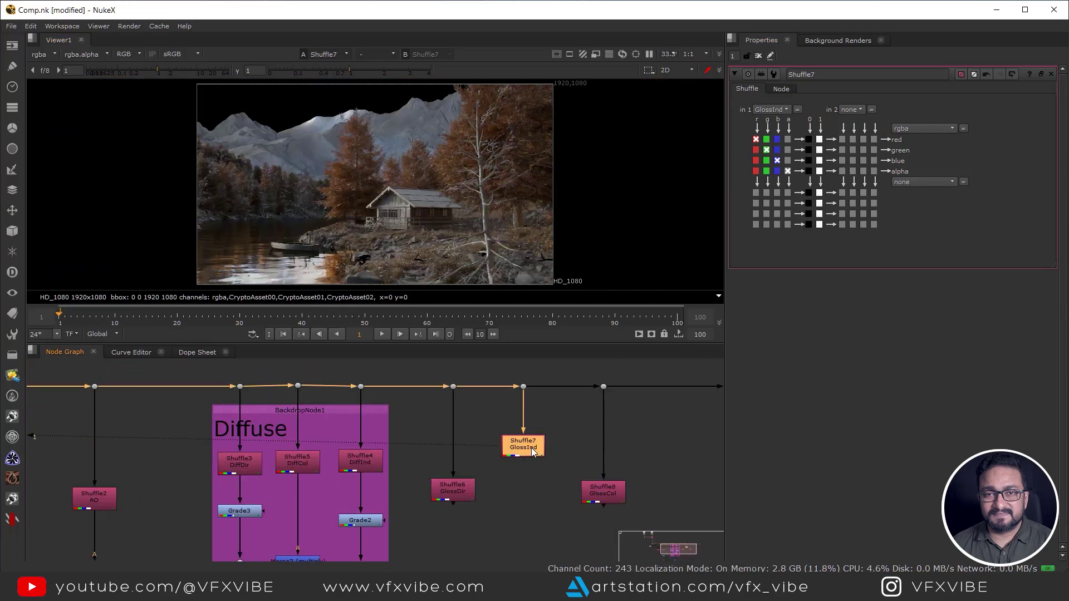
left_click(772, 109)
left_click(781, 333)
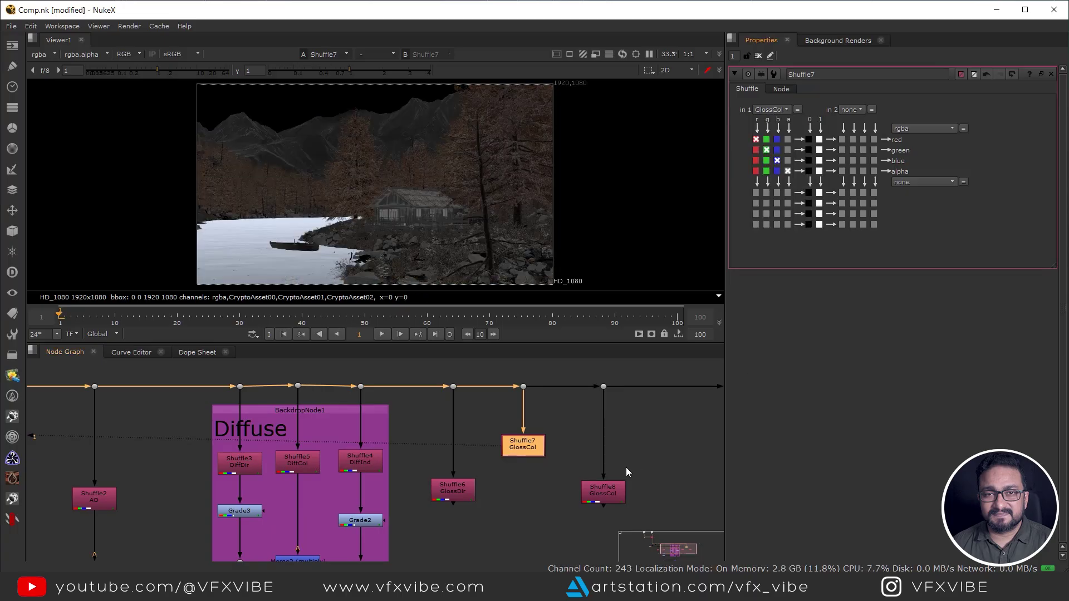
Step: Show the last gloss Shuffle in the viewer and change its first input layer to GlossInd
double_click(603, 490)
key("1")
left_click(771, 109)
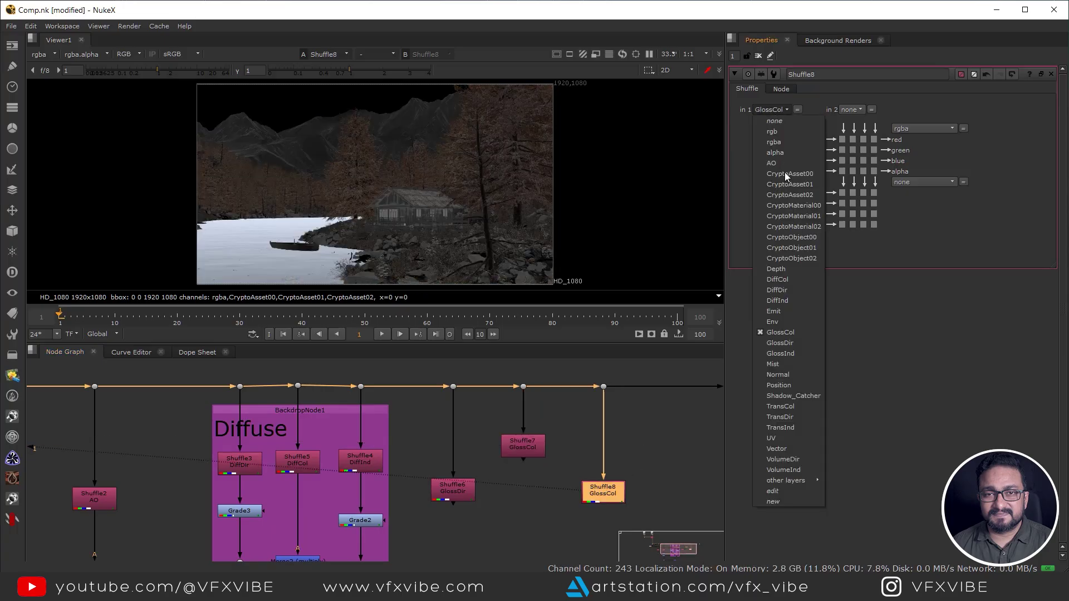
left_click(787, 382)
Step: Add a Merge node below the GlossCol Shuffle, joining the GlossDir and GlossCol branches
middle_click_drag(571, 475, 558, 450)
left_click(497, 487)
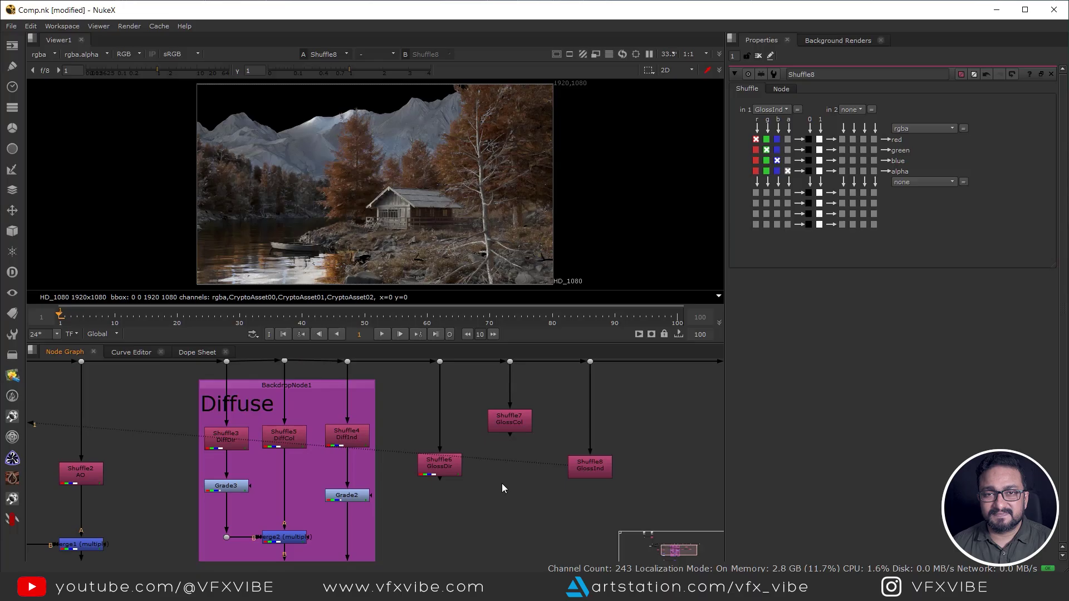
key("m")
scroll(504, 479, "up", 2)
left_click_drag(407, 463, 409, 465)
left_click_drag(497, 486, 501, 494)
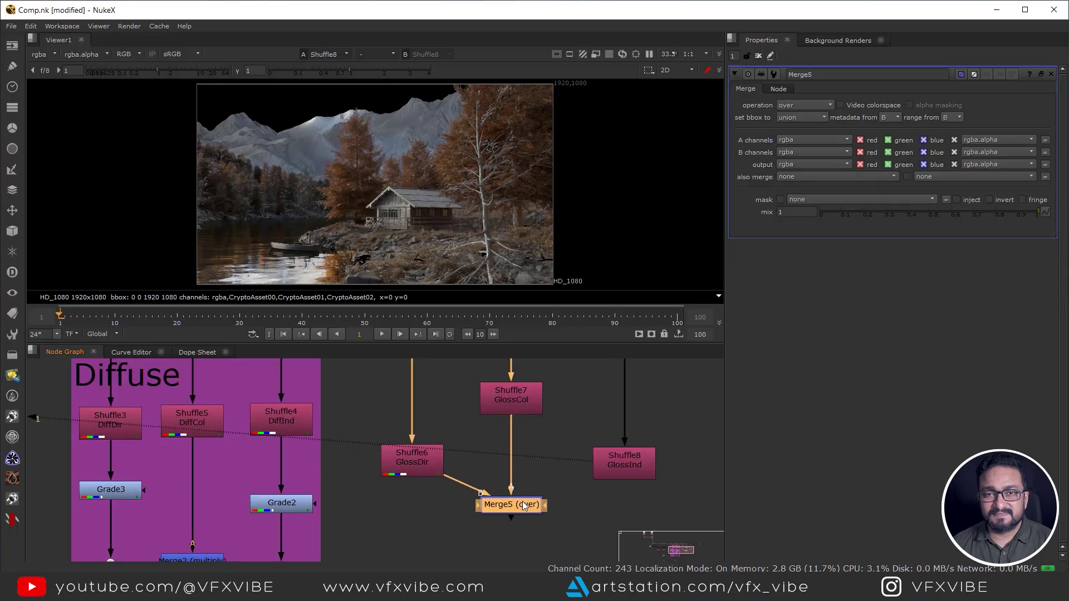
Step: View the new gloss Merge, set its operation to multiply and inspect the cottage
key("1")
left_click(805, 106)
left_click(801, 218)
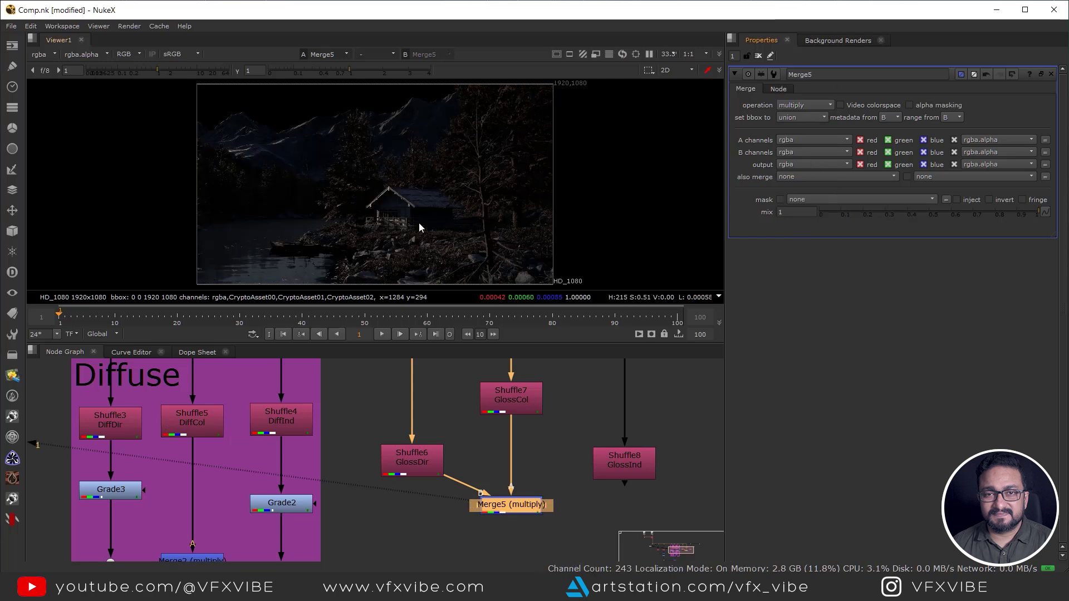
scroll(379, 172, "up", 6)
scroll(443, 222, "down", 4)
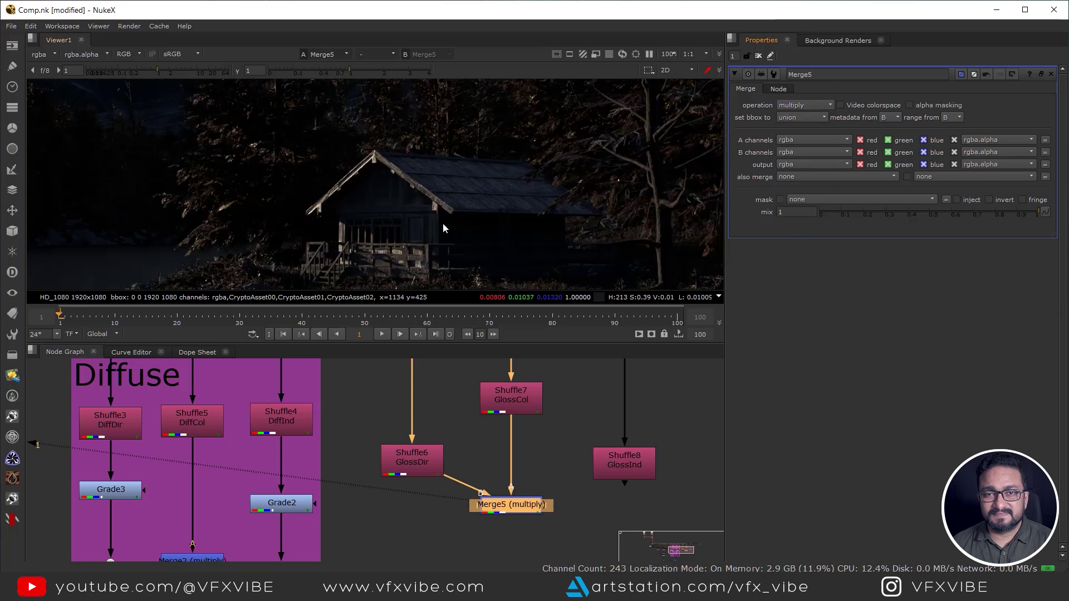
Step: Insert a dot in the link from the GlossDir Shuffle to the multiply Merge and align it directly below the Shuffle
middle_click_drag(531, 504, 502, 448)
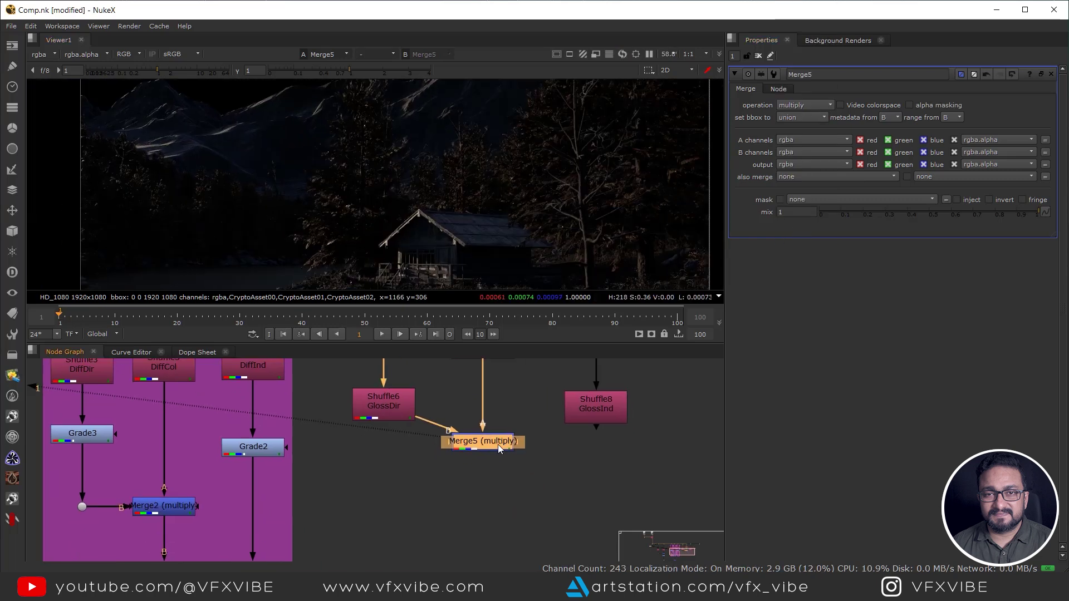
scroll(497, 445, "down", 3)
left_click(421, 398)
left_click_drag(453, 415, 423, 434, "ctrl")
Step: Merge the GlossInd branch below the multiply Merge through a corner dot, using the plus operation, and check the result
key("m")
left_click_drag(484, 458, 551, 487)
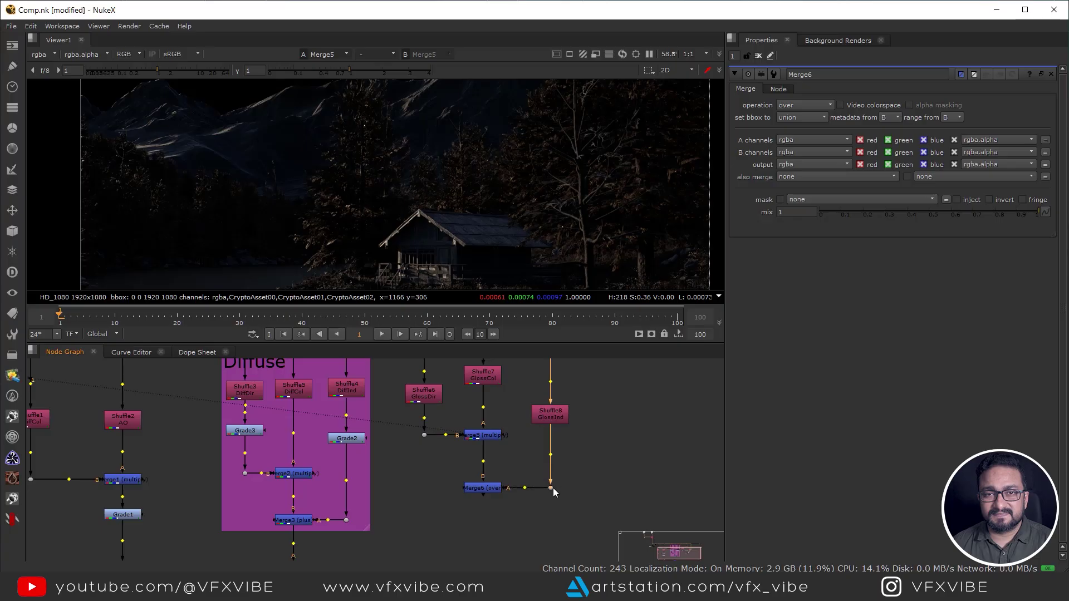
key("1")
left_click(805, 105)
left_click(791, 255)
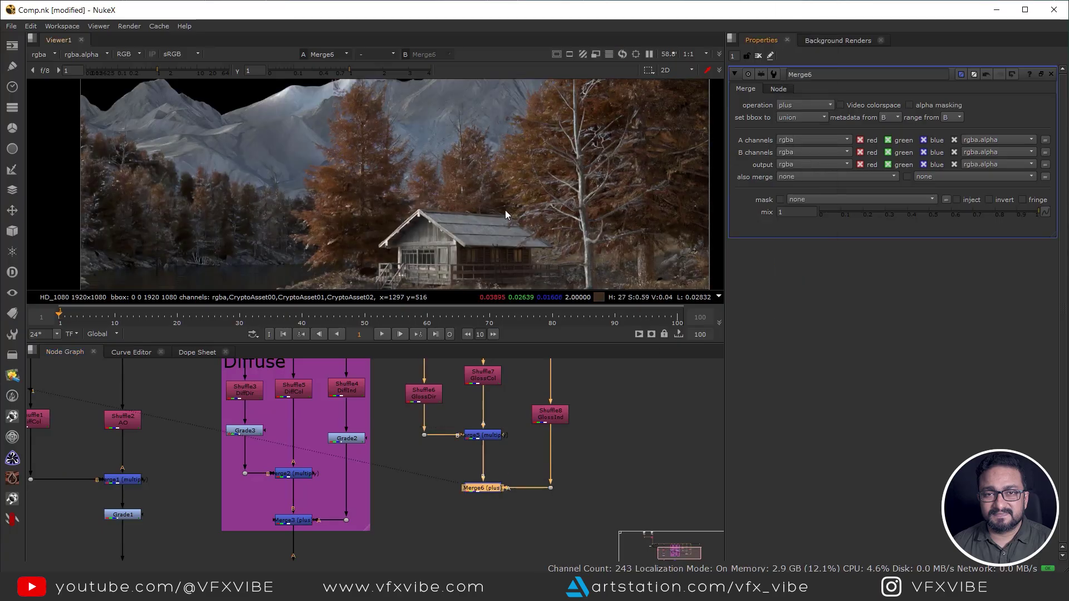
scroll(506, 204, "down", 2)
scroll(506, 199, "up", 3)
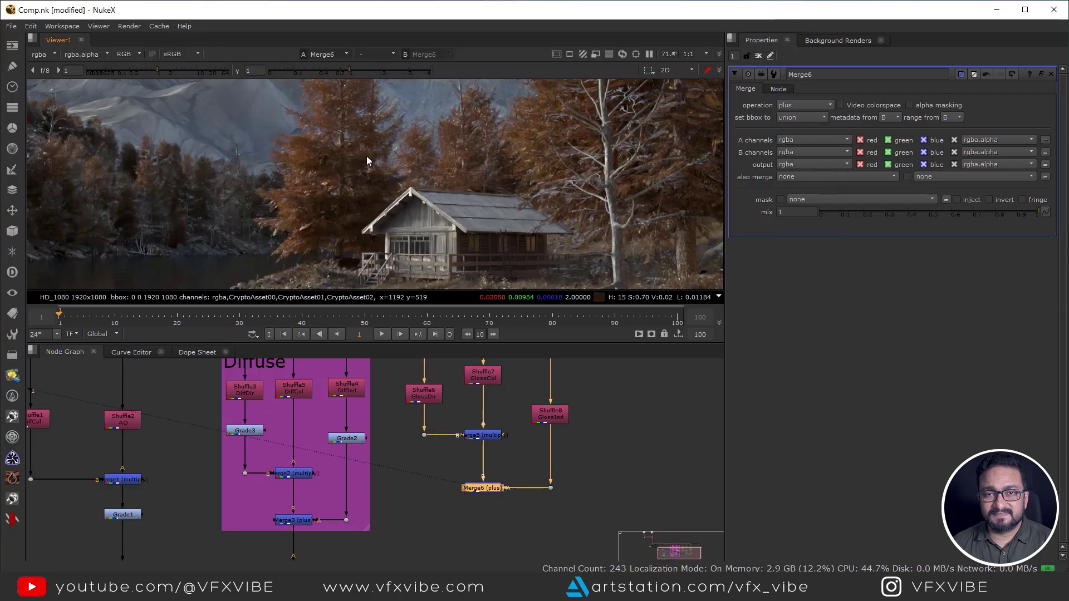
Step: Add a Grade node after the GlossInd Shuffle and lower its gain
left_click(546, 422)
key("g")
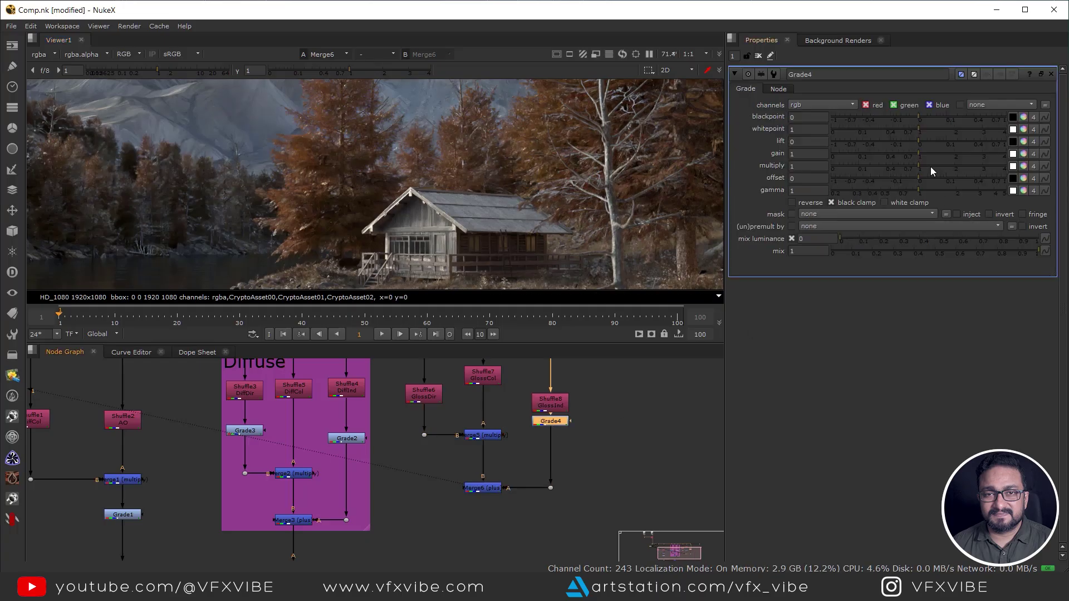
left_click_drag(918, 152, 864, 158)
Step: Merge the diffuse result with the gloss result in a new Merge below the gloss branch, set to plus
middle_click_drag(487, 548, 499, 444)
left_click(512, 469)
key("m")
left_click_drag(521, 452, 503, 388)
key("1")
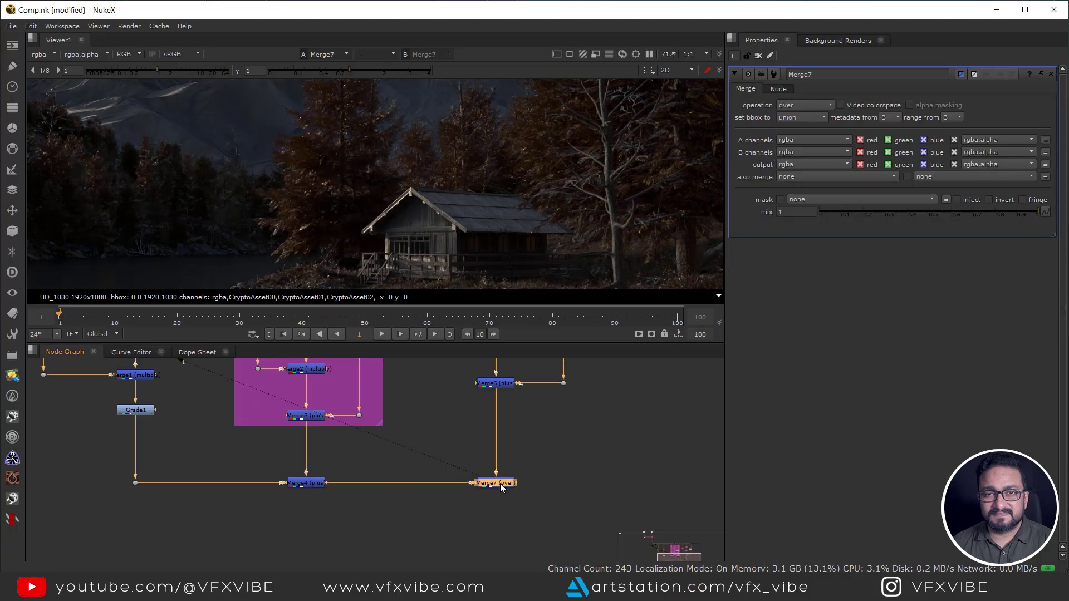
left_click(805, 104)
left_click(798, 260)
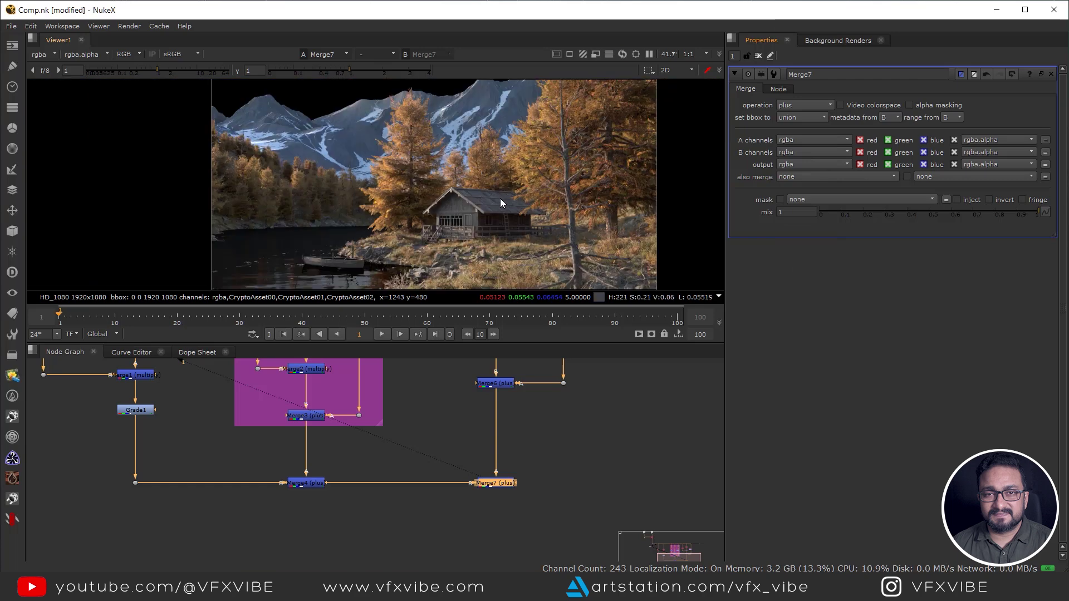
scroll(390, 192, "up", 2)
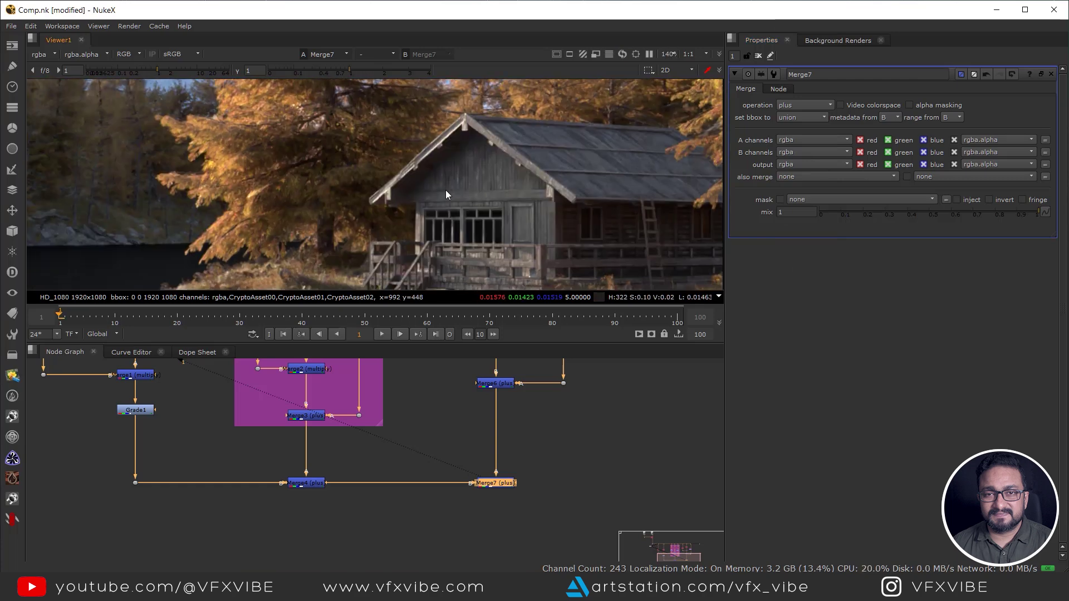
scroll(412, 190, "down", 1)
Step: Compare the rebuilt image with the original stream at the main stream dots, toggling the alpha channel display
scroll(476, 387, "down", 4)
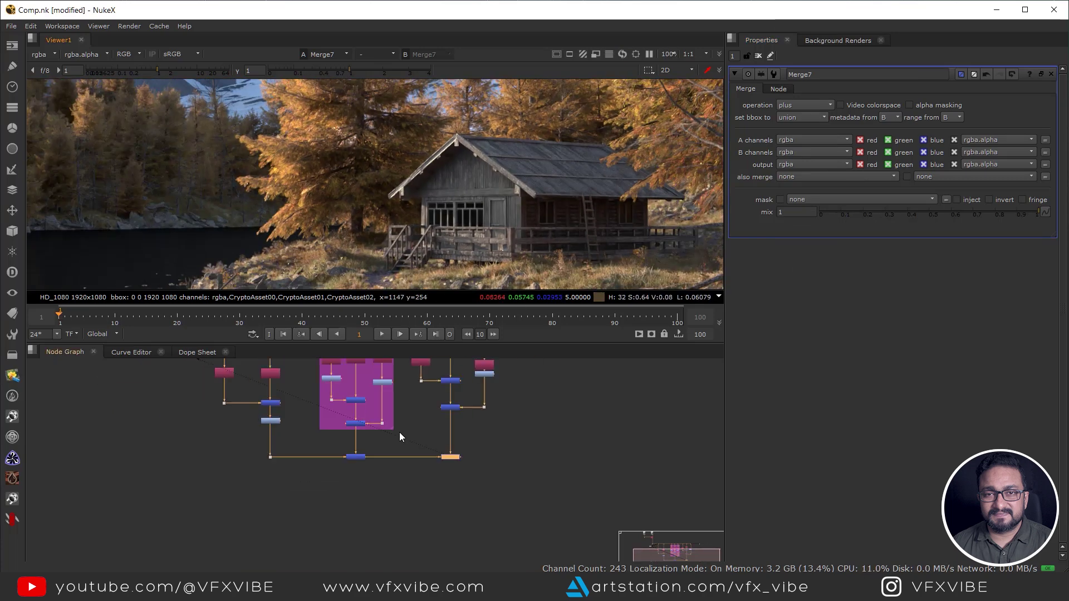
scroll(429, 178, "down", 1)
scroll(336, 199, "down", 3)
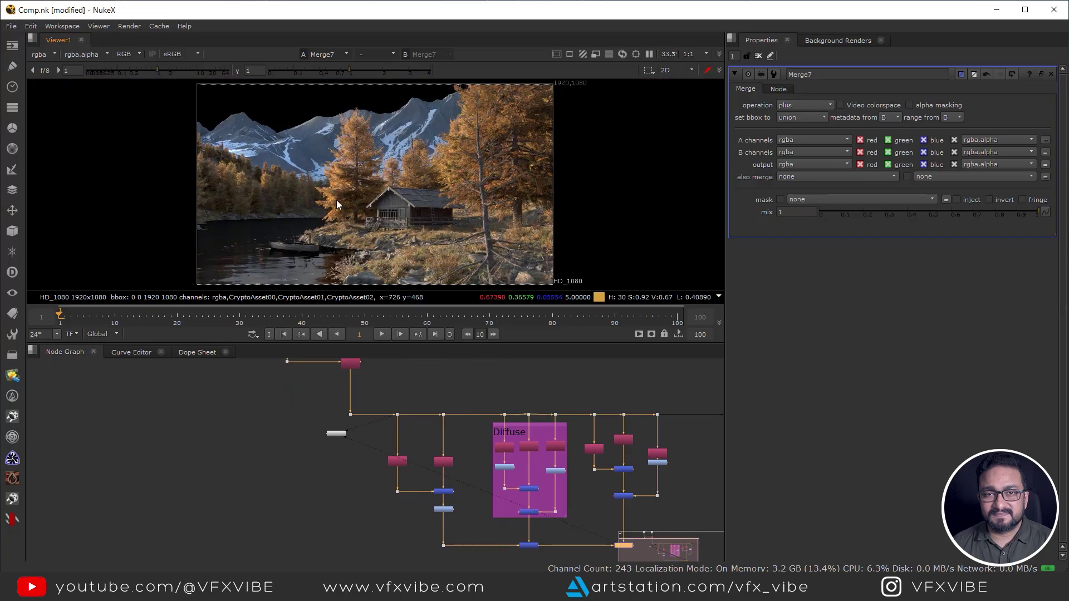
scroll(399, 422, "up", 3)
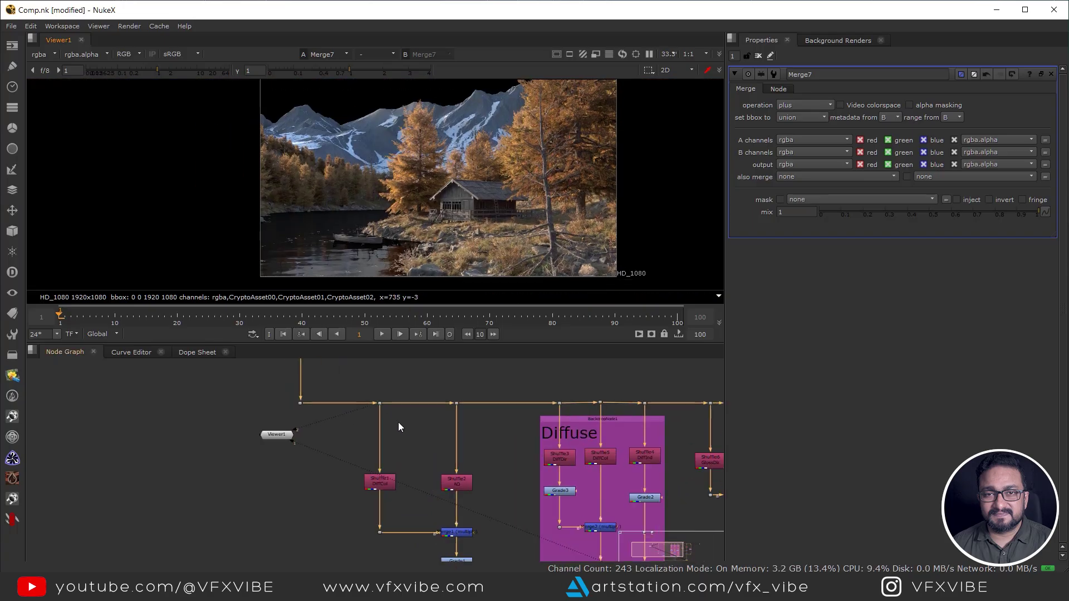
left_click_drag(430, 406, 393, 438)
key("1")
key("a")
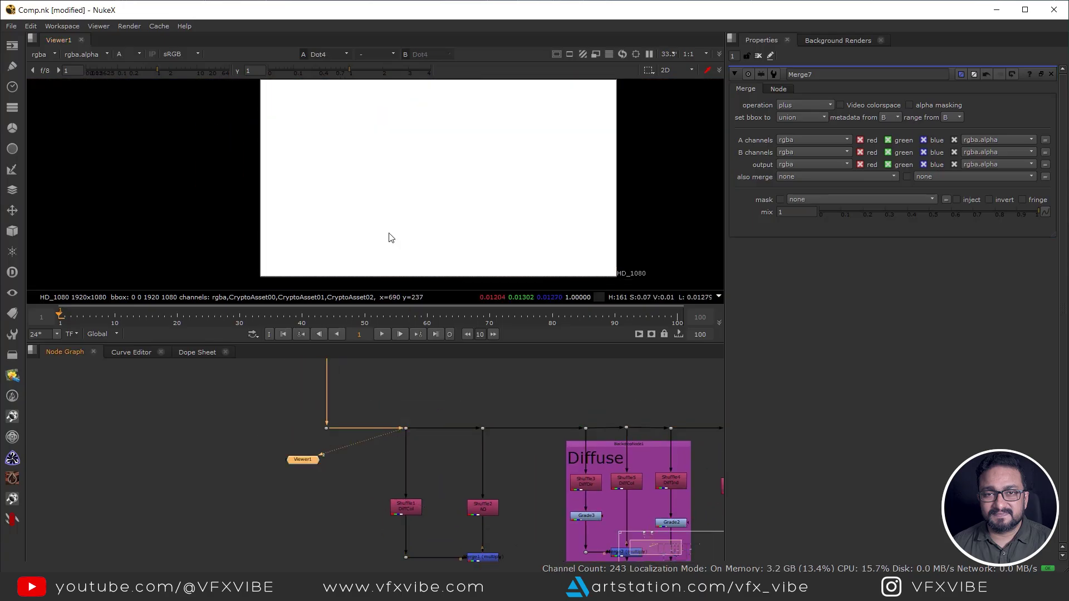
key("a")
middle_click_drag(438, 474, 429, 429)
left_click_drag(429, 429, 359, 487)
key("1")
key("a")
key("a")
left_click_drag(508, 445, 446, 484)
key("1")
key("a")
key("a")
key("a")
key("a")
Step: Show the final plus Merge in the viewer again and examine the lake and cottage
middle_click_drag(473, 451, 225, 296)
left_click(529, 449)
key("1")
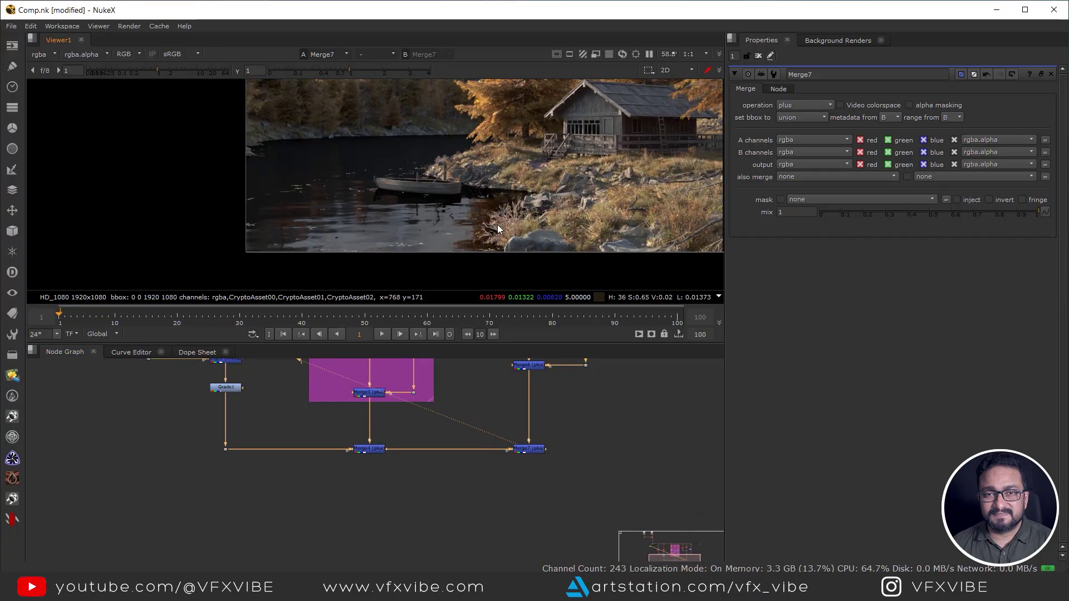
middle_click_drag(493, 197, 438, 240)
scroll(529, 373, "down", 3)
middle_click_drag(535, 367, 490, 443)
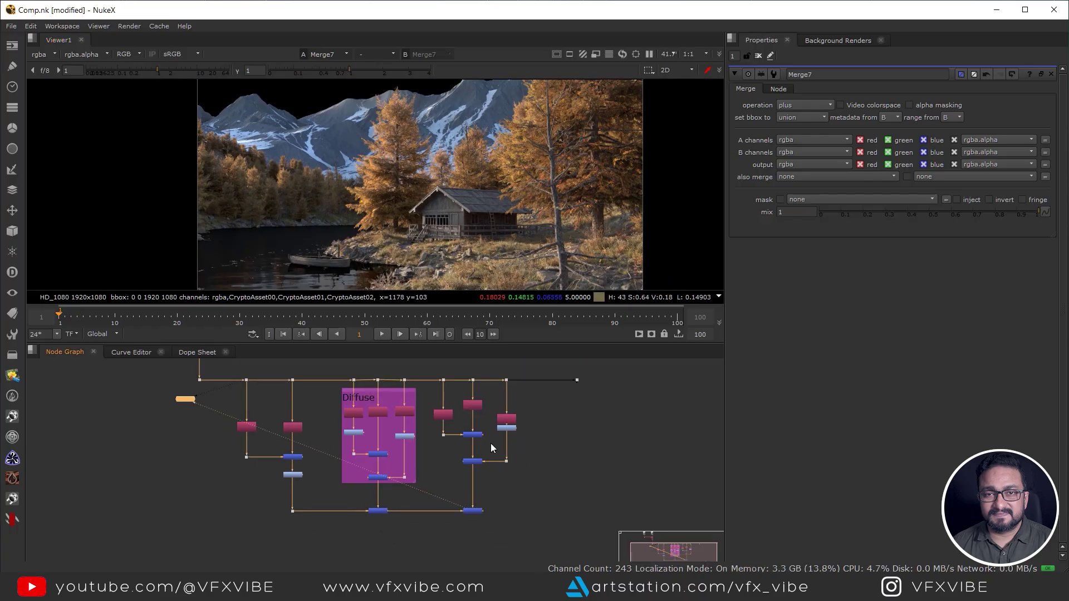
Step: Place a Backdrop behind the GlossDir, GlossCol and GlossInd branch nodes, label it Gloss and shift it slightly down with its nodes
left_click_drag(429, 362, 559, 547)
scroll(488, 383, "up", 3)
middle_click_drag(489, 384, 558, 461)
left_click(533, 426)
left_click_drag(454, 433, 715, 491)
scroll(487, 504, "down", 3)
middle_click_drag(487, 504, 475, 429)
left_click_drag(461, 408, 569, 505)
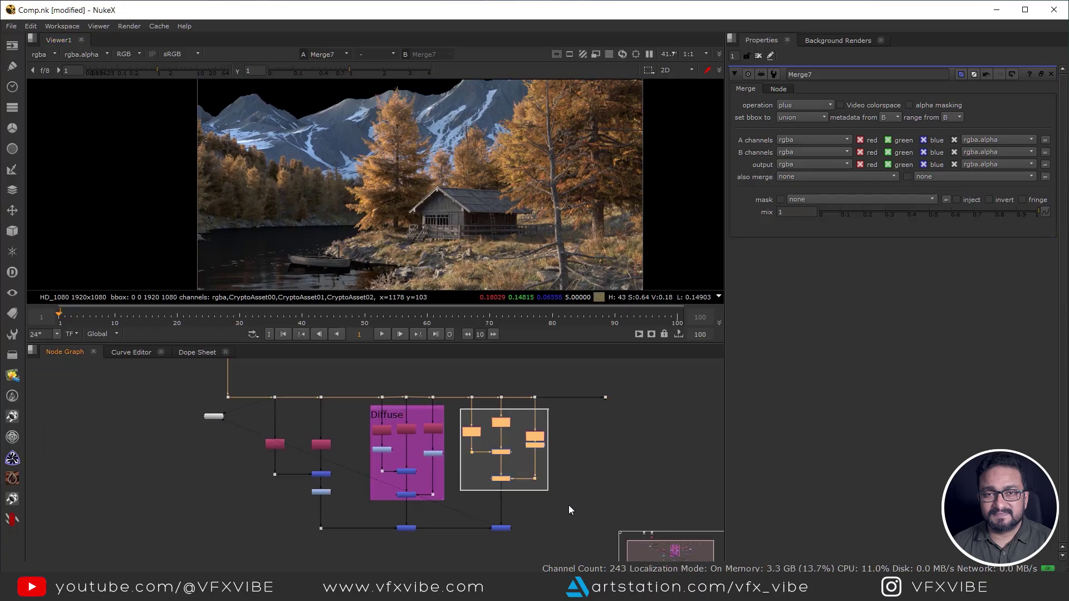
middle_click(13, 351)
left_click_drag(521, 402, 522, 413)
double_click(521, 413)
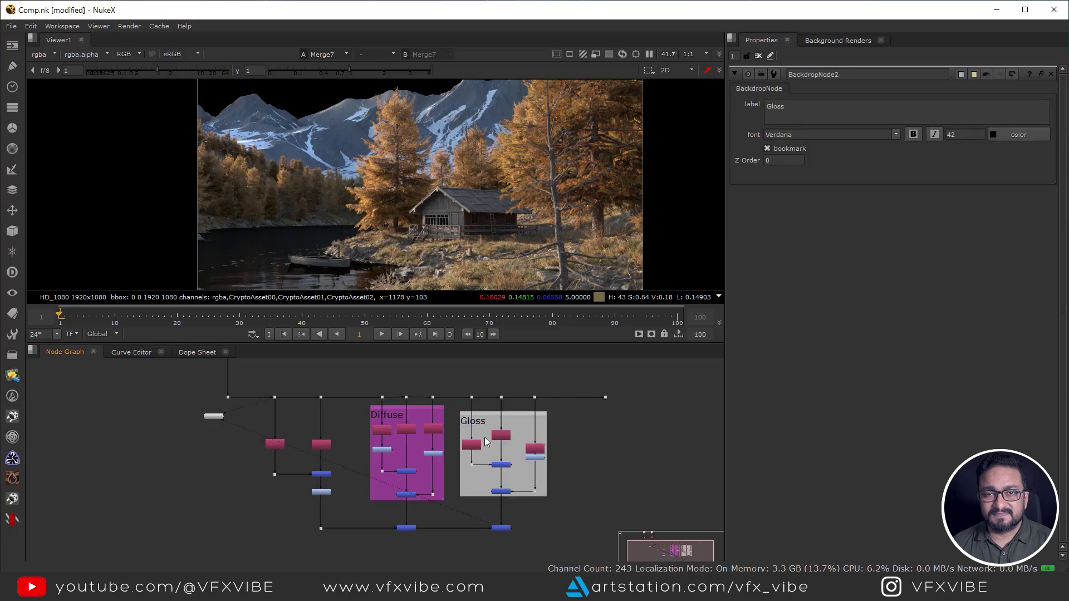
scroll(484, 436, "up", 3)
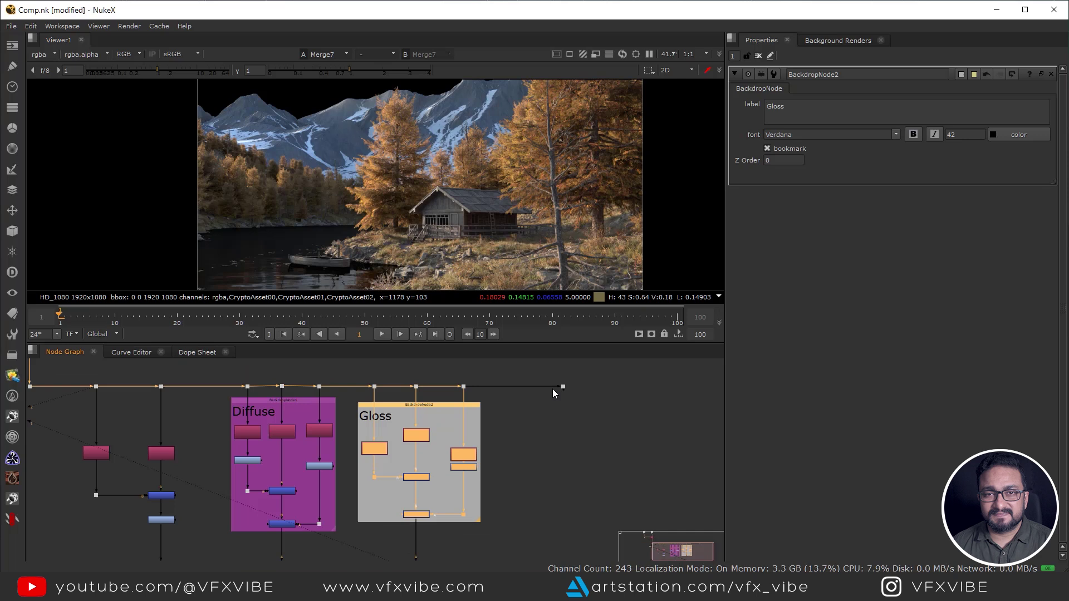
scroll(568, 386, "up", 1)
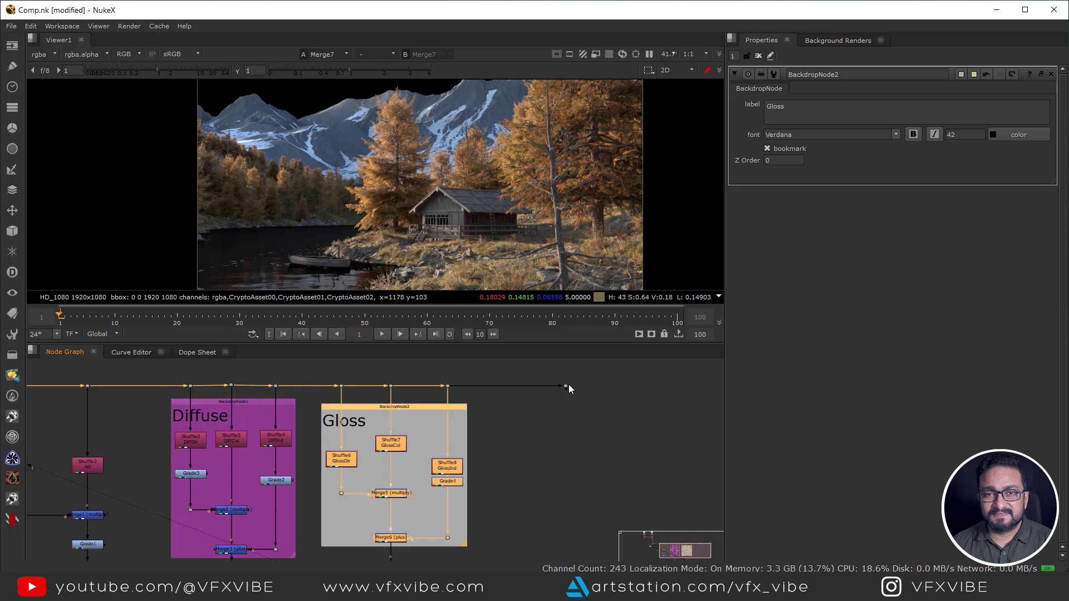
Step: Add a Shuffle node extracting the TransInd pass below the main stream dot beside the Gloss backdrop
scroll(519, 437, "down", 2)
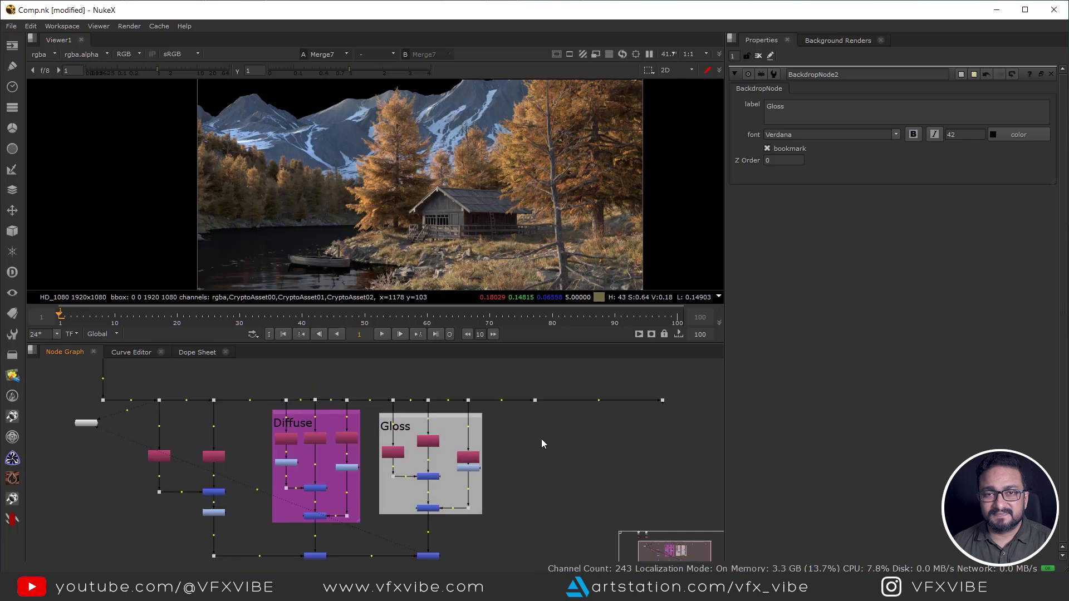
key("ctrl+v")
scroll(516, 429, "up", 3)
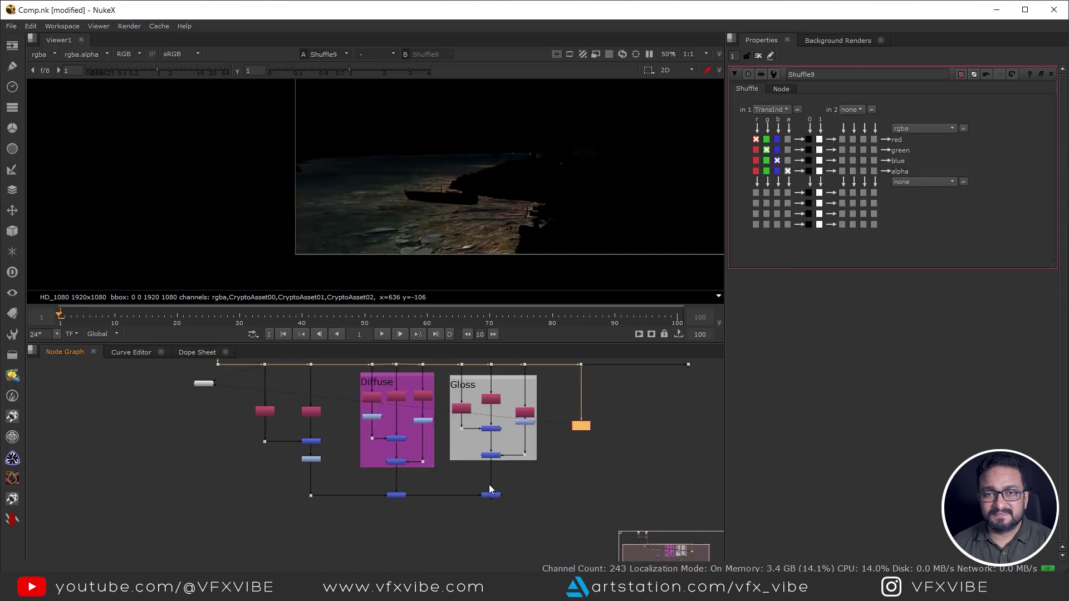
Step: Compare the water around the boat in the gloss plus Merge with the TransInd Shuffle in the viewer
scroll(521, 487, "up", 4)
left_click_drag(519, 482, 426, 524)
left_click(459, 504)
key("1")
scroll(449, 189, "up", 2)
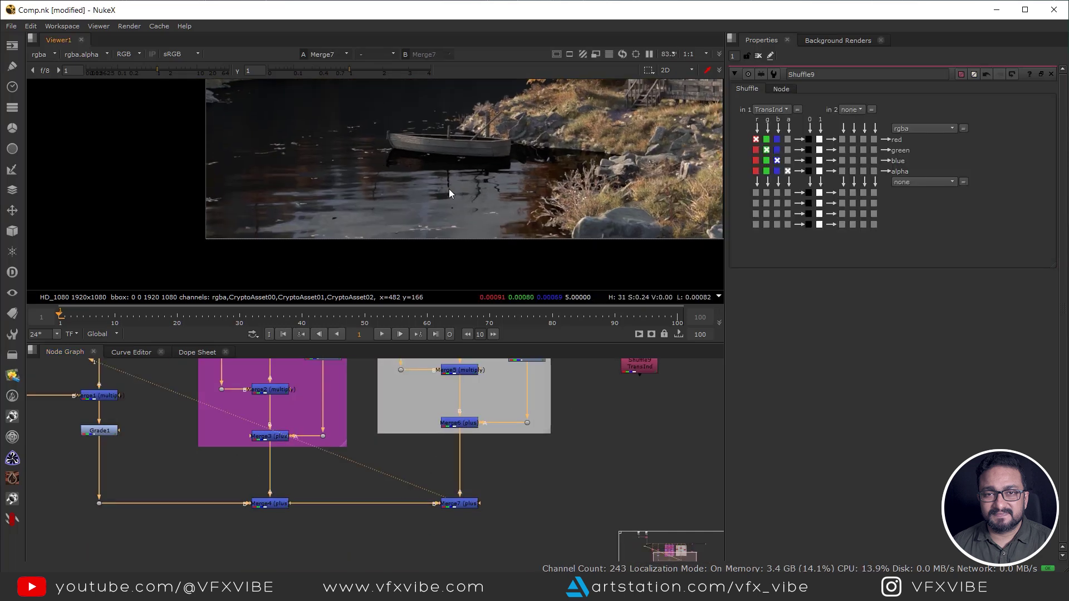
scroll(556, 419, "up", 2)
left_click(557, 413)
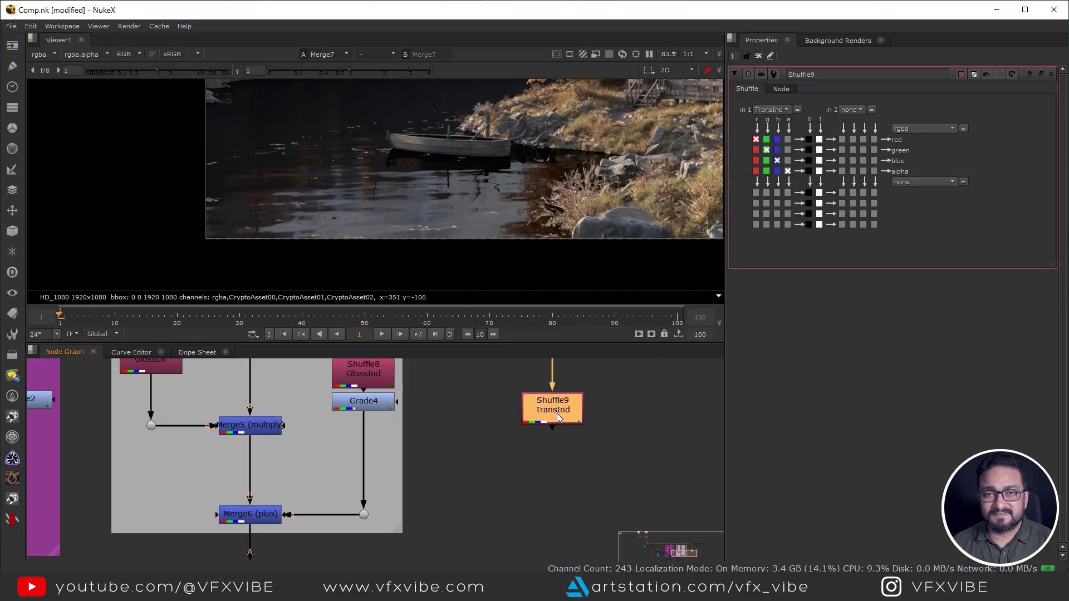
key("1")
scroll(468, 194, "down", 3)
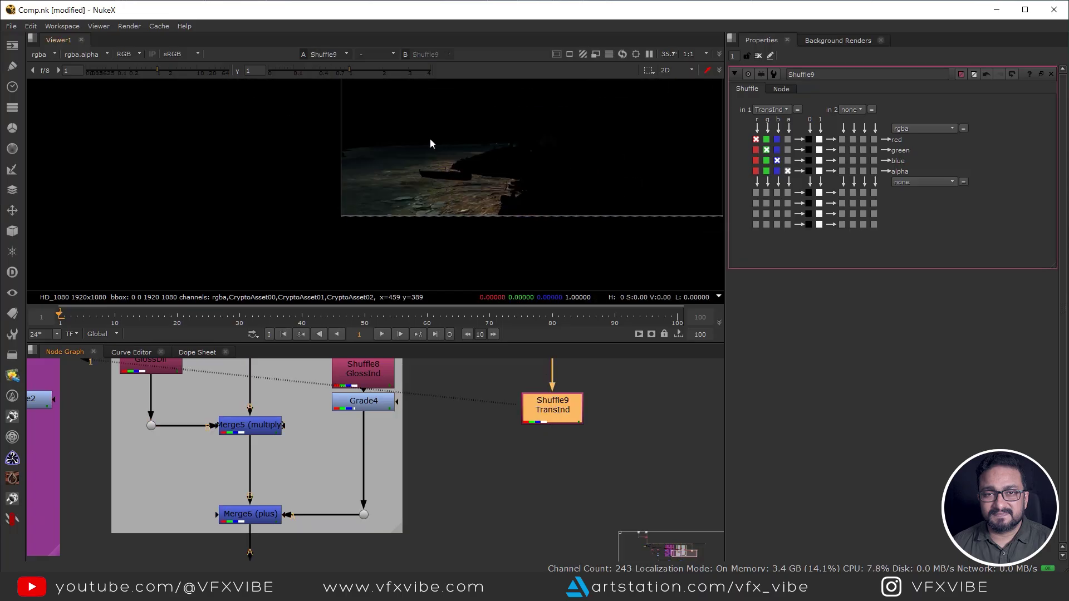
scroll(415, 165, "up", 3)
Step: Add a Merge below the TransInd Shuffle, connecting B to the gloss plus Merge and A to the TransInd Shuffle
middle_click_drag(492, 549, 475, 450)
middle_click_drag(505, 527, 513, 472)
left_click(513, 473)
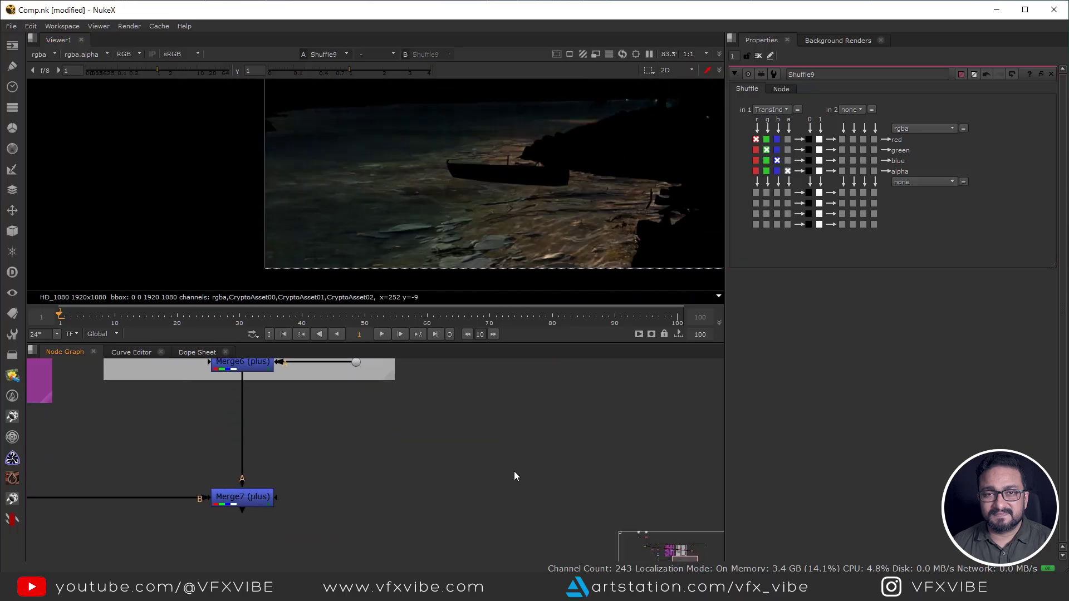
scroll(513, 473, "up", 2)
key("m")
left_click_drag(534, 435, 121, 515)
left_click_drag(515, 475, 563, 506)
scroll(563, 506, "down", 3)
scroll(540, 536, "down", 1)
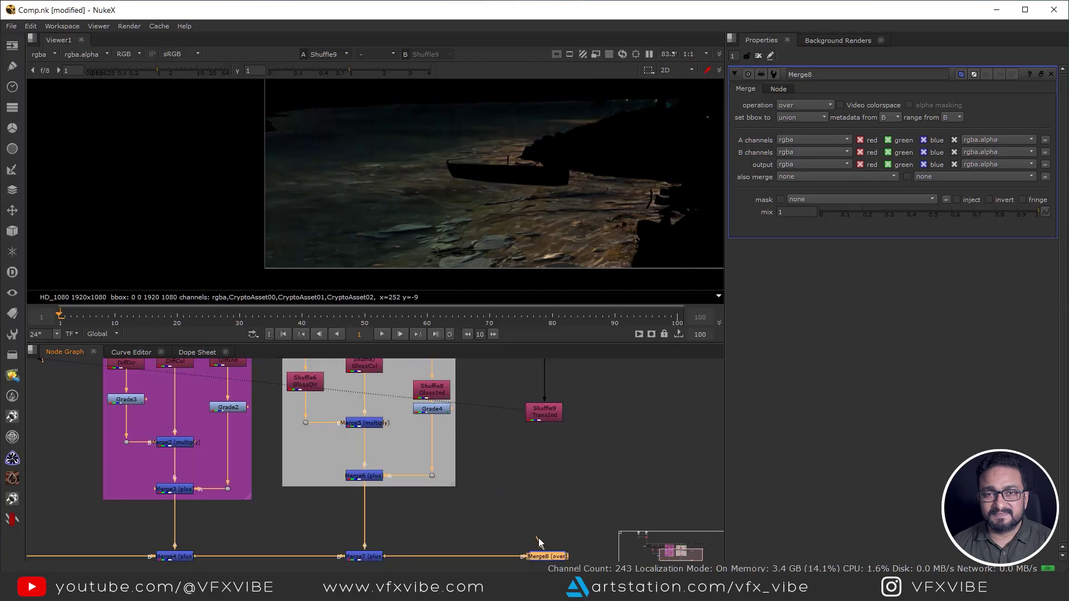
left_click_drag(543, 417, 543, 417)
Step: Show the new TransInd Merge in the viewer and set its operation to plus
key("1")
left_click(543, 556)
left_click(805, 104)
left_click(801, 298)
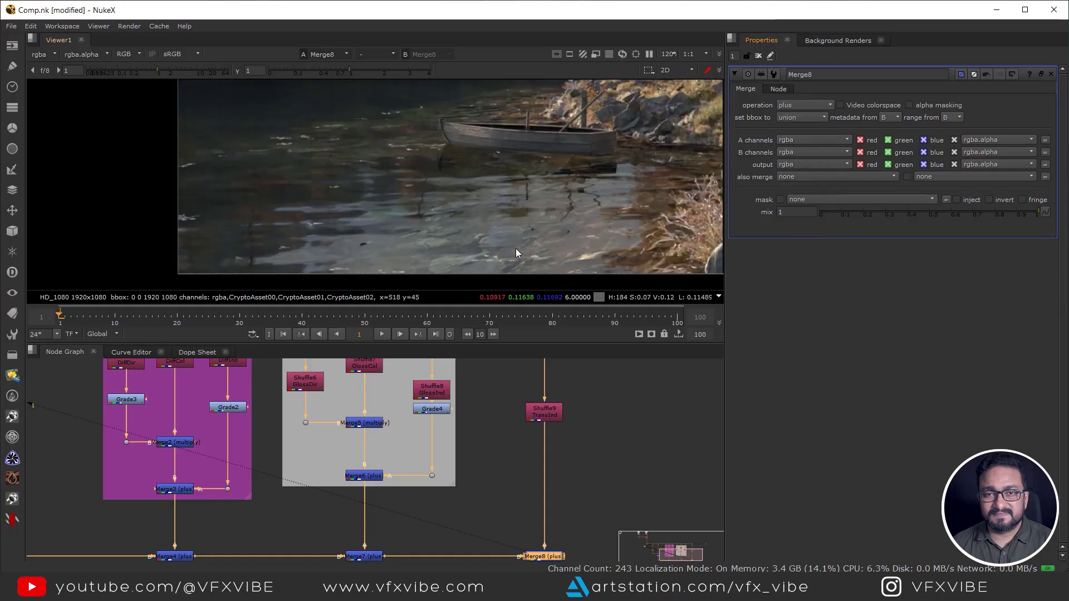
Step: Compare the lake before and after TransInd is added, using the gloss and TransInd Merges as two viewer inputs
middle_click_drag(394, 510, 401, 474)
left_click(367, 521)
key("1")
left_click_drag(497, 487, 601, 553)
key("2")
scroll(526, 222, "down", 2)
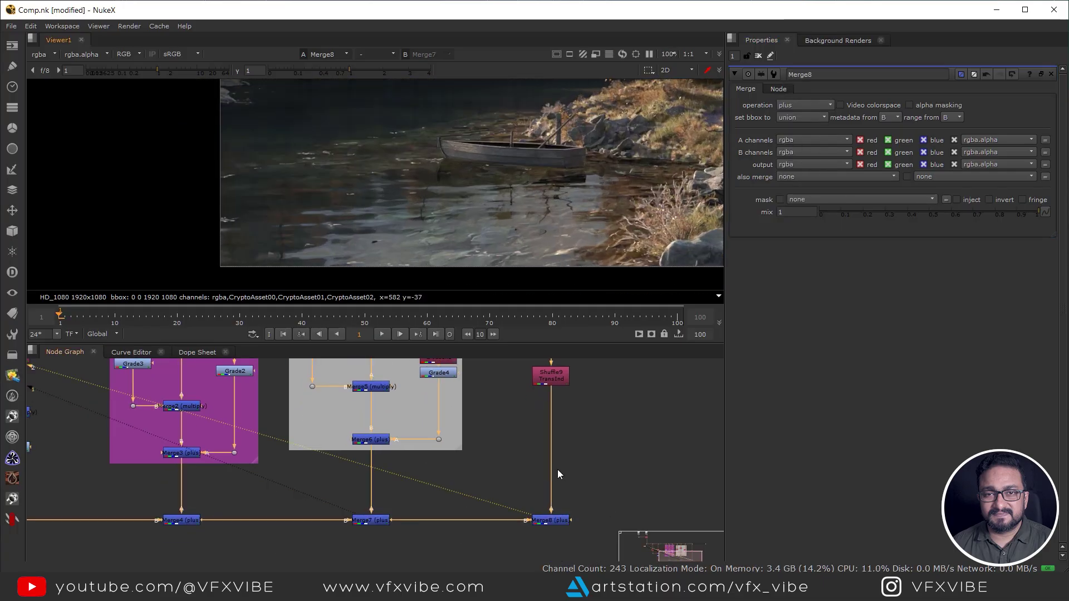
Step: Set the TransInd Merge's mix to 0.645 and fit the whole image in the viewer
middle_click_drag(563, 533, 545, 488)
left_click(541, 477)
left_click_drag(1025, 211, 960, 219)
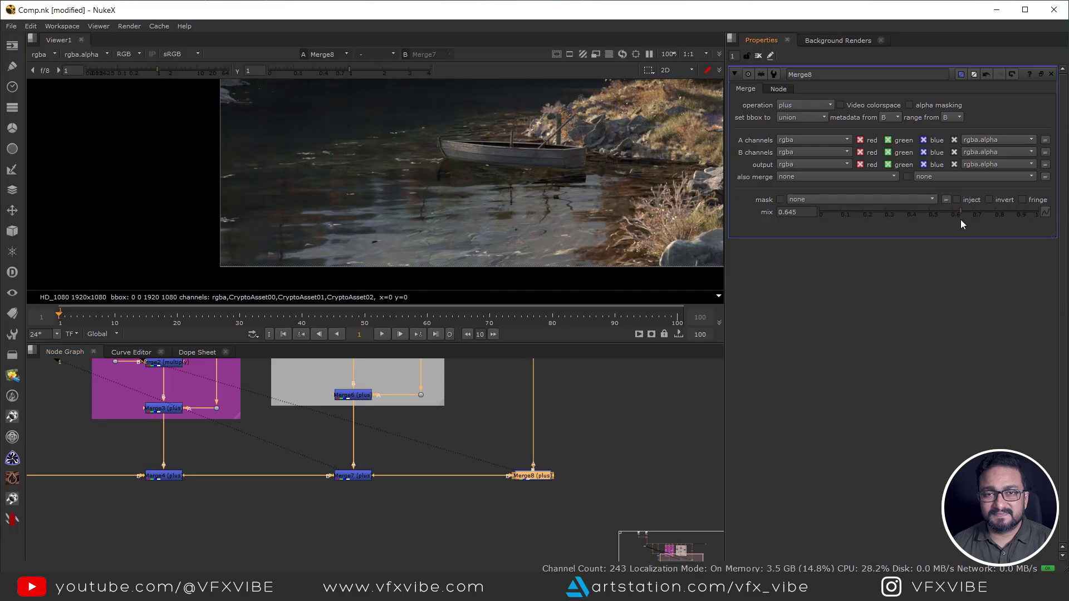
key("f")
Step: Extend the main stream line and insert a new dot on it beyond the TransInd branch
scroll(413, 432, "down", 3)
middle_click_drag(485, 384, 463, 540)
left_click(564, 421)
middle_click_drag(534, 531, 529, 449)
scroll(573, 390, "up", 2)
left_click_drag(589, 372, 620, 372)
middle_click_drag(528, 418, 561, 453)
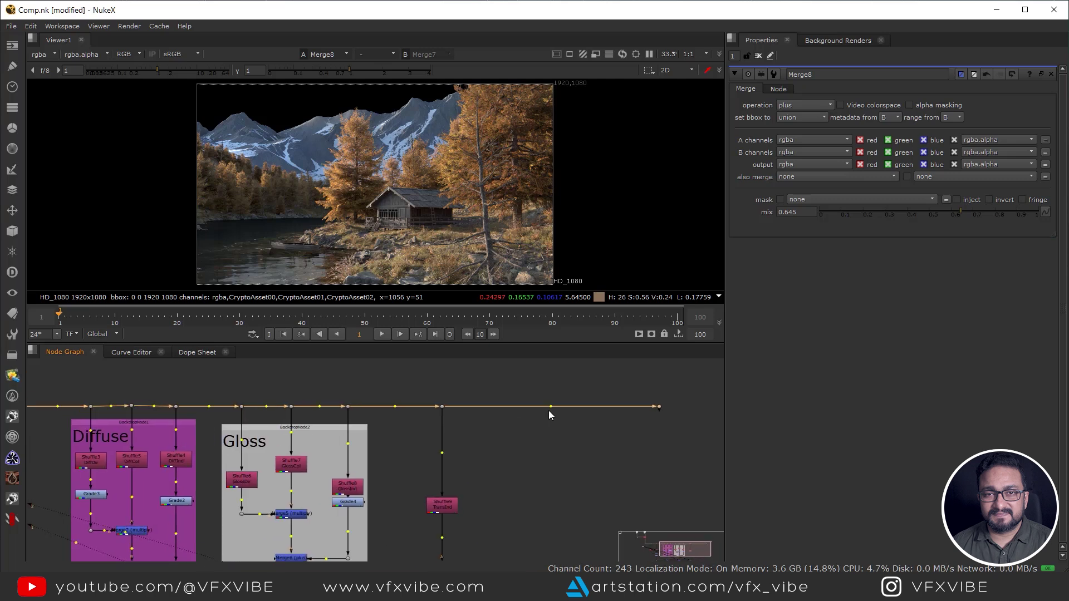
left_click_drag(550, 406, 541, 410, "ctrl")
middle_click_drag(539, 466, 542, 458)
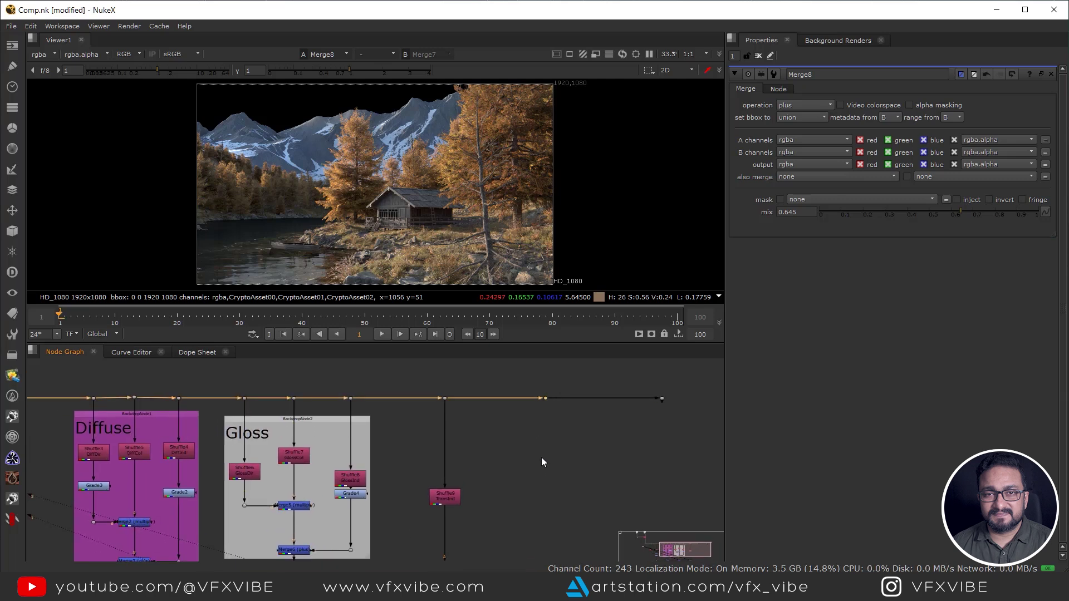
Step: Paste a Shuffle connected to the new main stream dot, view it and set its input layer to Env
key("ctrl+v")
scroll(532, 449, "up", 3)
left_click_drag(532, 446, 555, 366)
key("1")
double_click(562, 502)
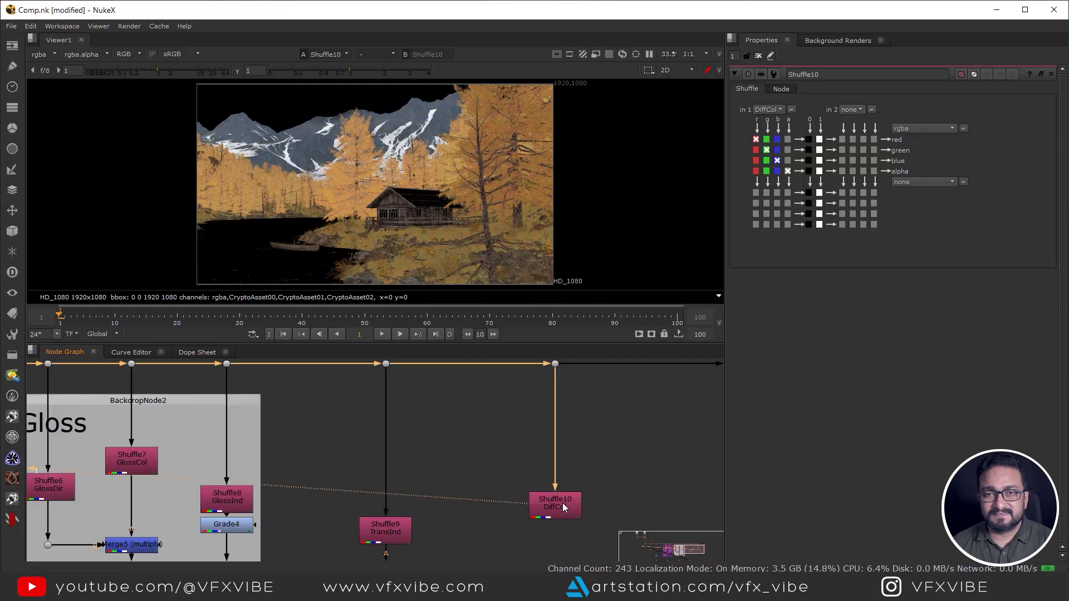
left_click(768, 110)
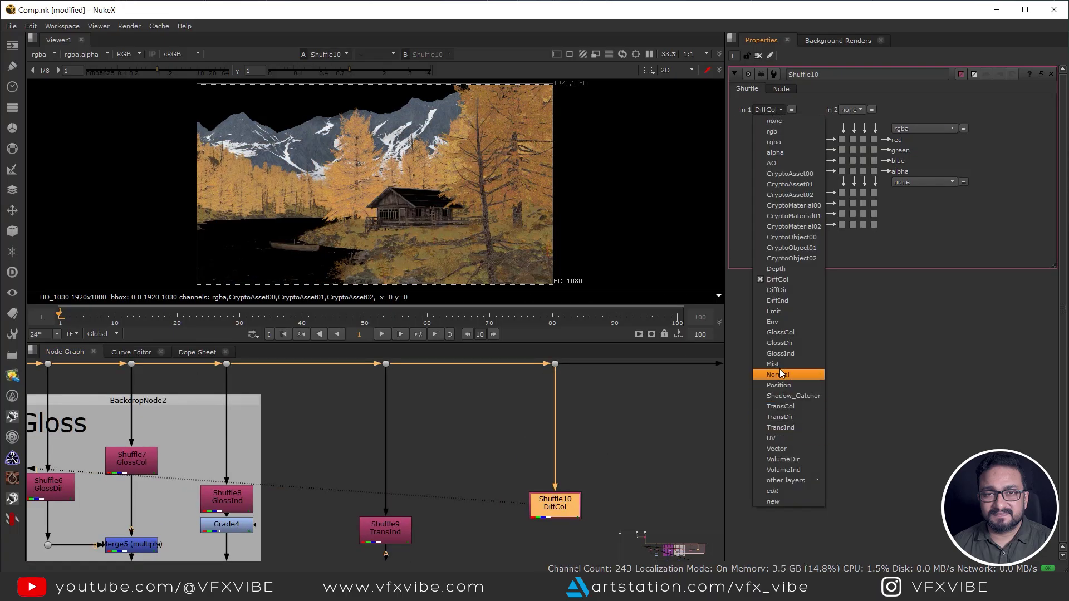
left_click(774, 322)
Step: Check the TransInd Merge's alpha channel and compare it with the sky in the Env Shuffle
mouse_move(159, 65)
left_mouse_down()
mouse_move(129, 72)
mouse_move(159, 71)
left_mouse_up()
scroll(531, 496, "down", 1)
middle_click_drag(530, 509, 515, 381)
scroll(515, 382, "down", 1)
left_click_drag(473, 508, 359, 562)
key("1")
left_click(358, 557)
scroll(329, 179, "up", 4)
key("a")
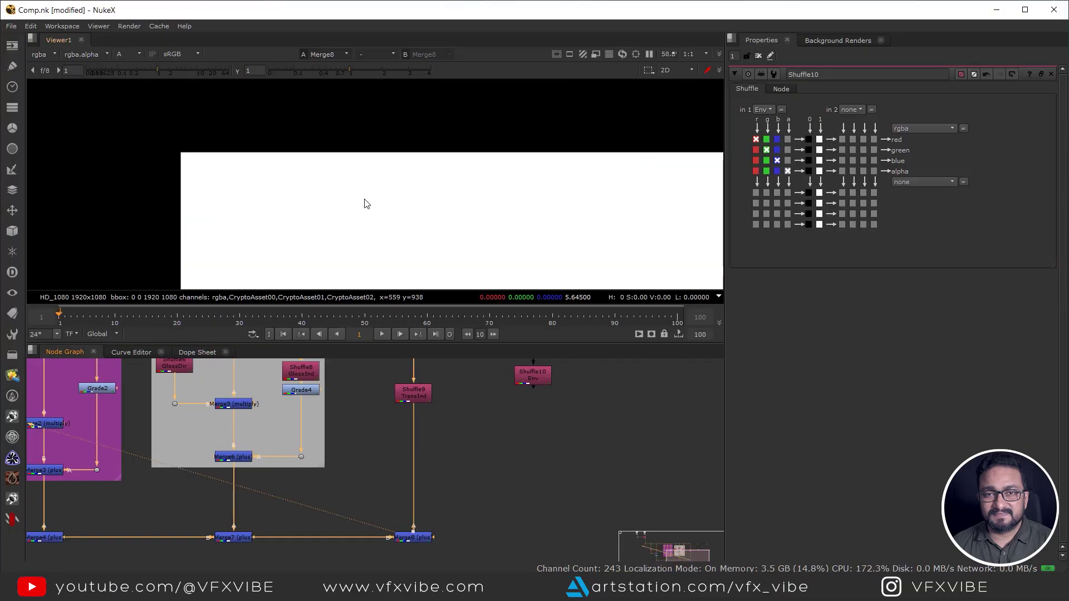
left_click(535, 376)
key("1")
key("a")
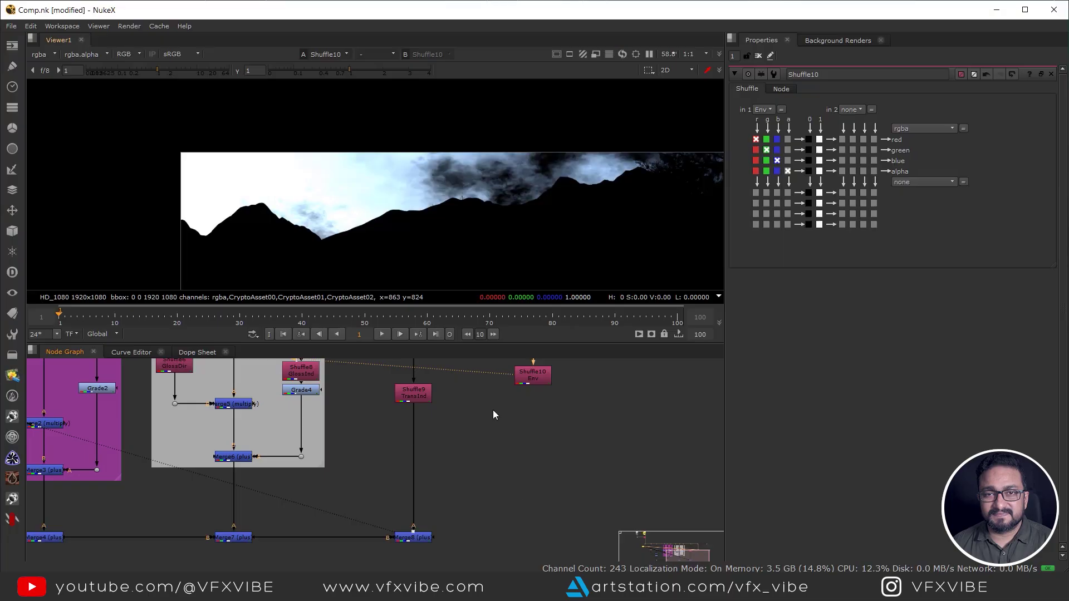
Step: Add a Merge below the Env Shuffle, connecting B to the TransInd Merge and A to the Env Shuffle
middle_click_drag(530, 541, 505, 476)
left_click(505, 482)
key("m")
left_click_drag(512, 471, 396, 472)
scroll(518, 474, "down", 2)
left_click_drag(517, 474, 510, 392)
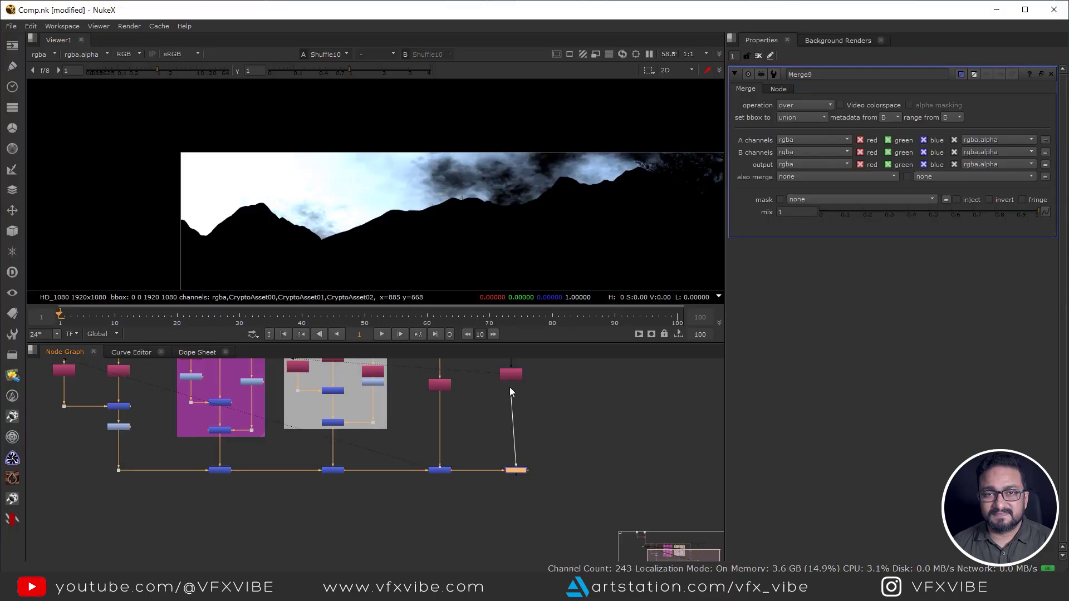
Step: Show the Env Merge in the viewer and set its operation to plus
key("1")
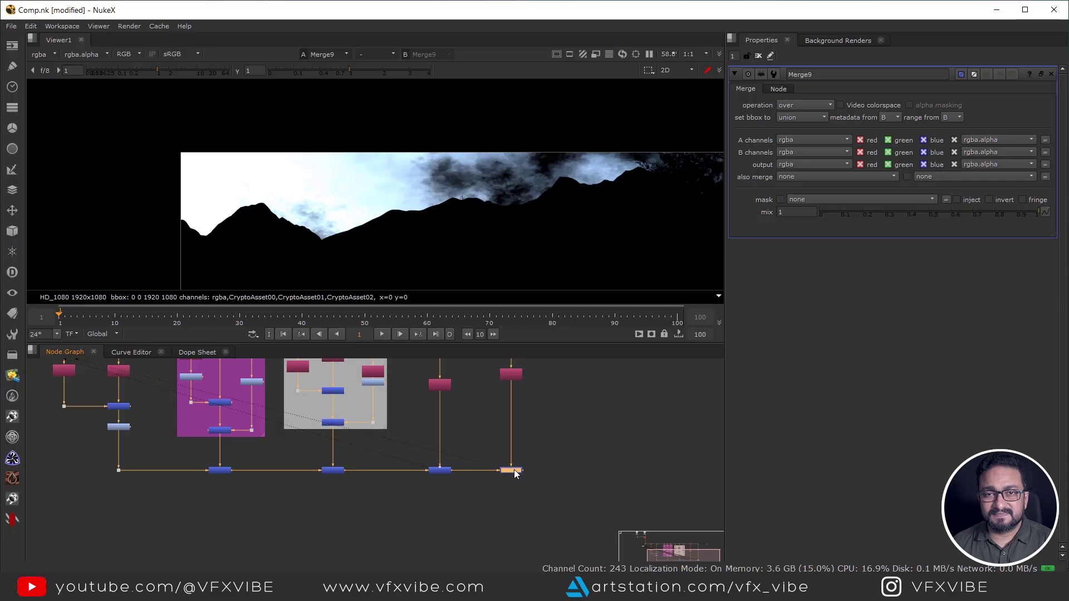
left_click(788, 106)
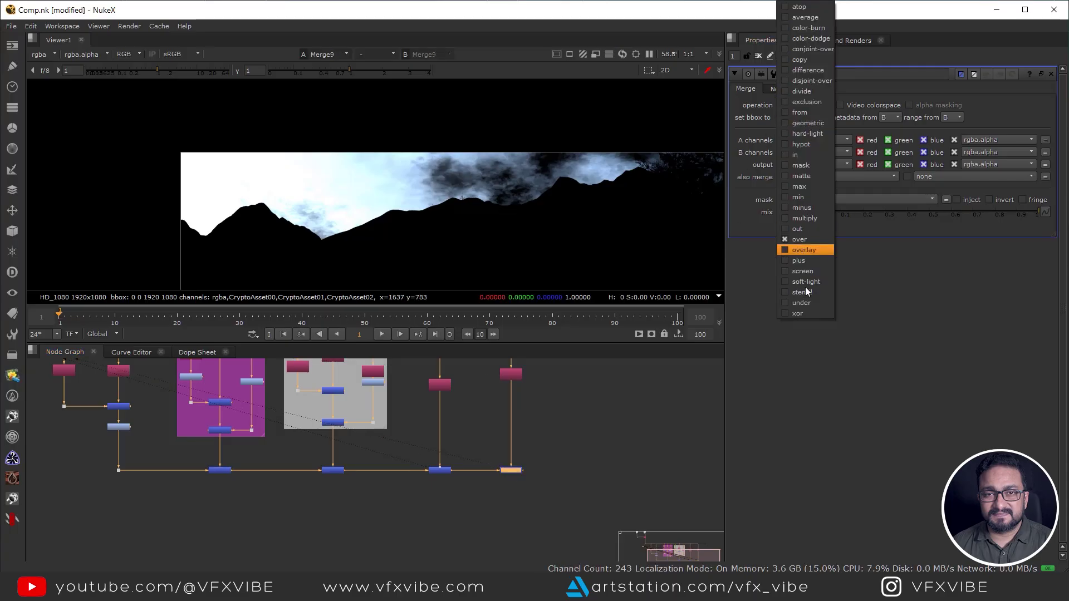
left_click(798, 260)
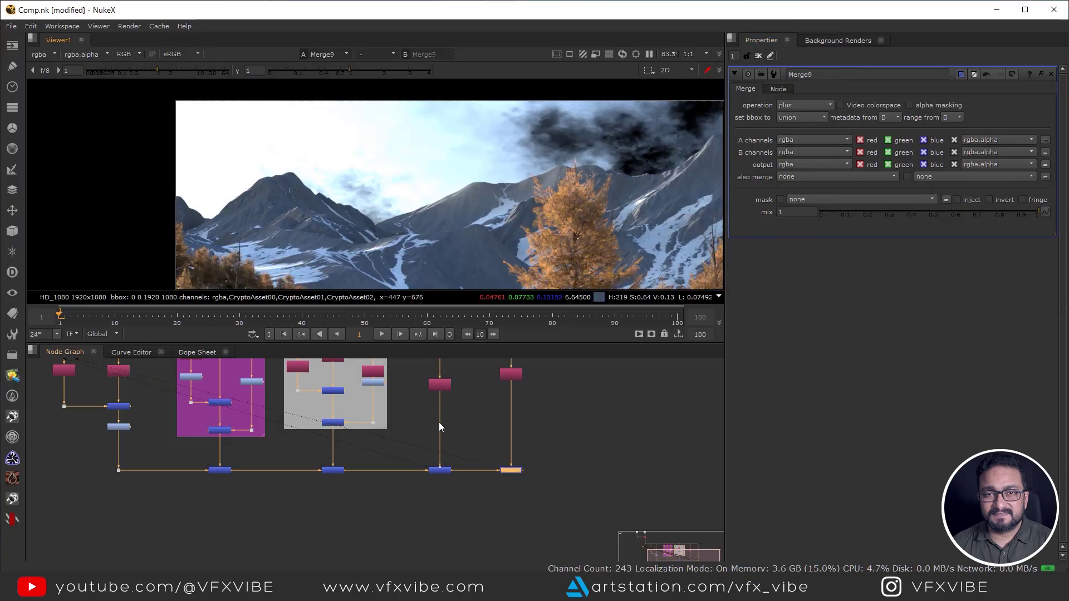
Step: Compare the TransInd and Env Merges in the viewer, examining the sky and mountain edges
middle_click_drag(440, 427, 458, 444)
left_click_drag(502, 449, 516, 462)
key("1")
key("2")
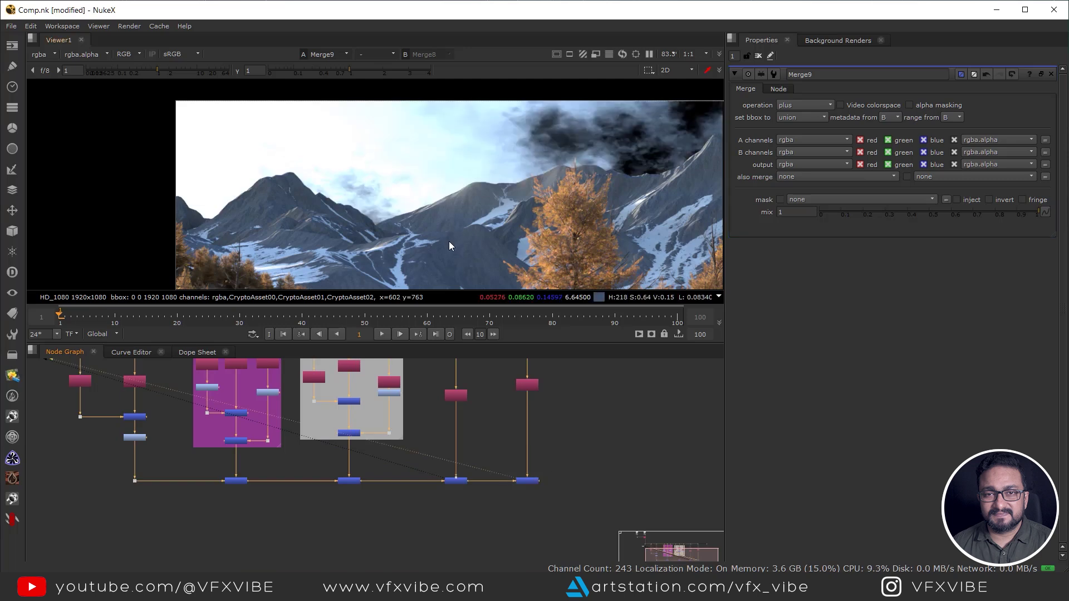
scroll(430, 206, "up", 9)
key("1")
scroll(430, 205, "down", 6)
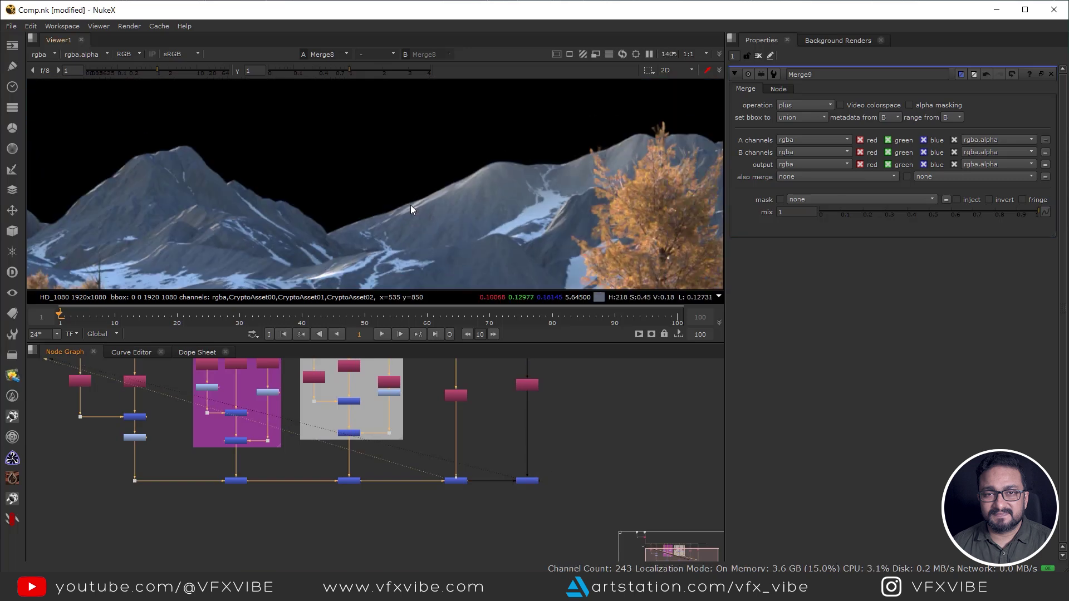
key("2")
middle_click_drag(551, 189, 407, 223)
key("1")
key("2")
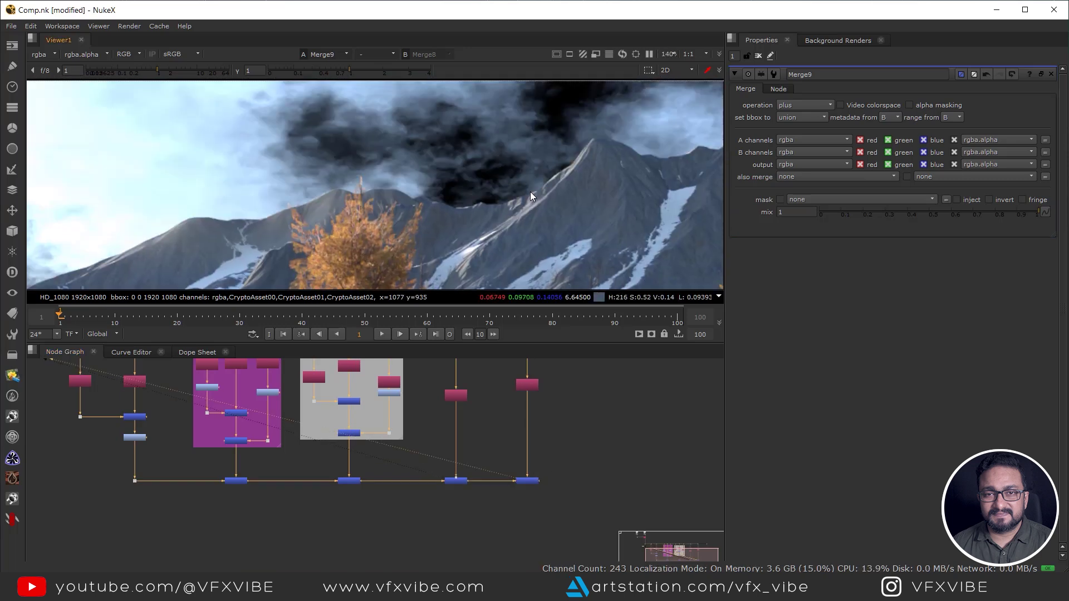
scroll(485, 182, "down", 5)
Step: Insert another dot on the main stream beyond the Env branch and paste a Shuffle below it
middle_click_drag(515, 456, 512, 533)
scroll(532, 464, "up", 1)
middle_click_drag(645, 400, 540, 440)
scroll(539, 440, "down", 1)
left_click(501, 432, "ctrl")
left_click_drag(501, 432, 513, 432)
key("ctrl+v")
left_click_drag(516, 479, 515, 518)
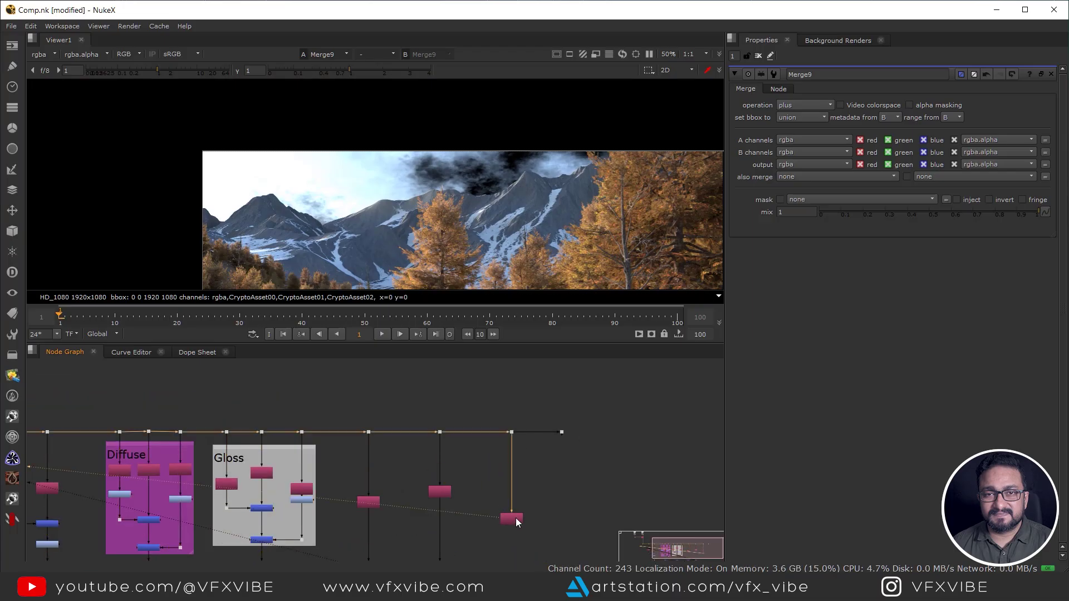
Step: Set the newest Shuffle's input layer to Emit and show it in the viewer
double_click(516, 518)
key("1")
left_click(757, 108)
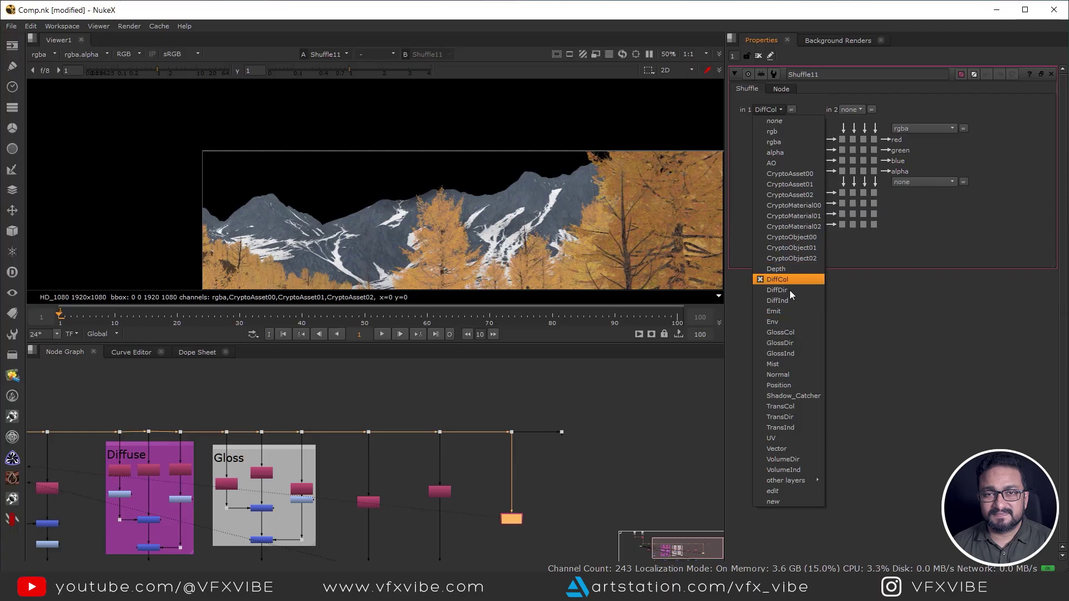
left_click(777, 313)
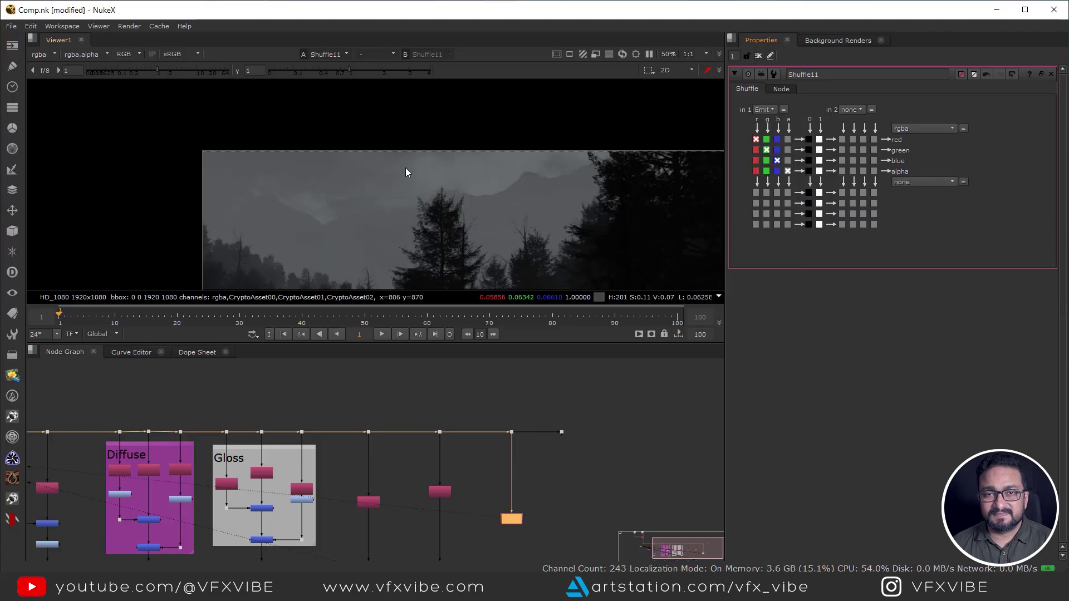
Step: Examine the Emit pass across the mountains, trees and lake
scroll(399, 156, "up", 5)
scroll(376, 146, "down", 3)
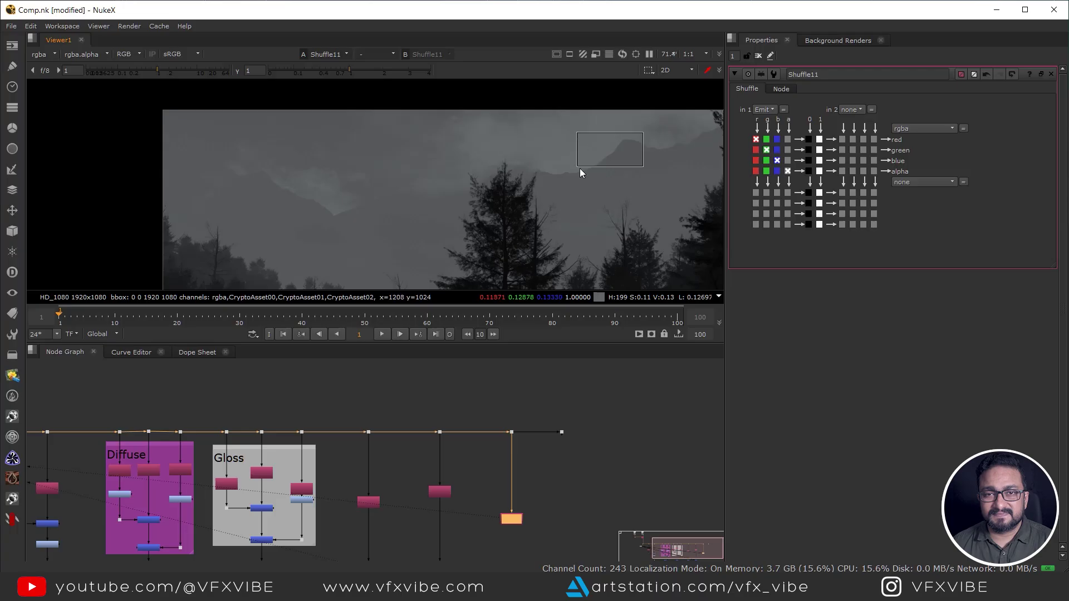
middle_click_drag(264, 275, 287, 206)
scroll(288, 206, "down", 1)
scroll(323, 211, "up", 2)
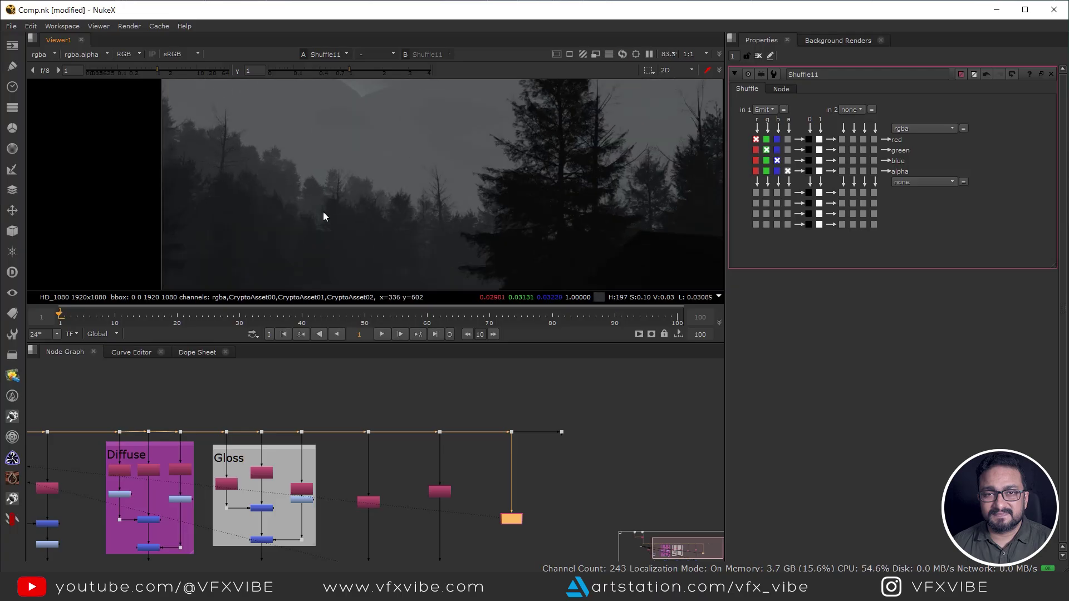
middle_click_drag(390, 281, 353, 181)
Step: Add a Merge below the Emit Shuffle, connecting B to the Env Merge and A to the Emit Shuffle
middle_click_drag(508, 557, 481, 426)
left_click(481, 434)
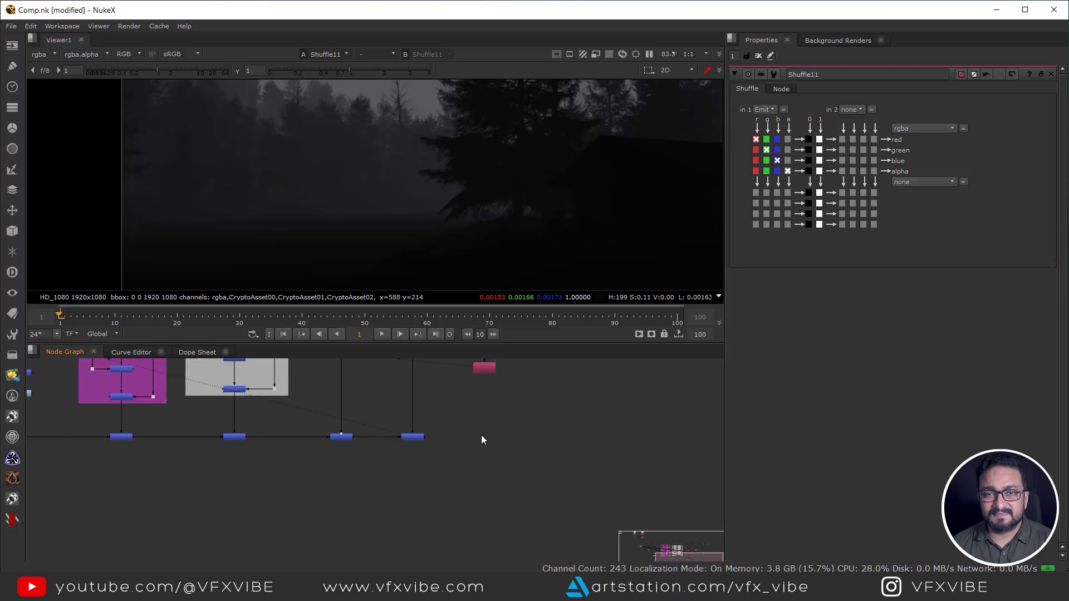
key("m")
left_click_drag(487, 427, 415, 438)
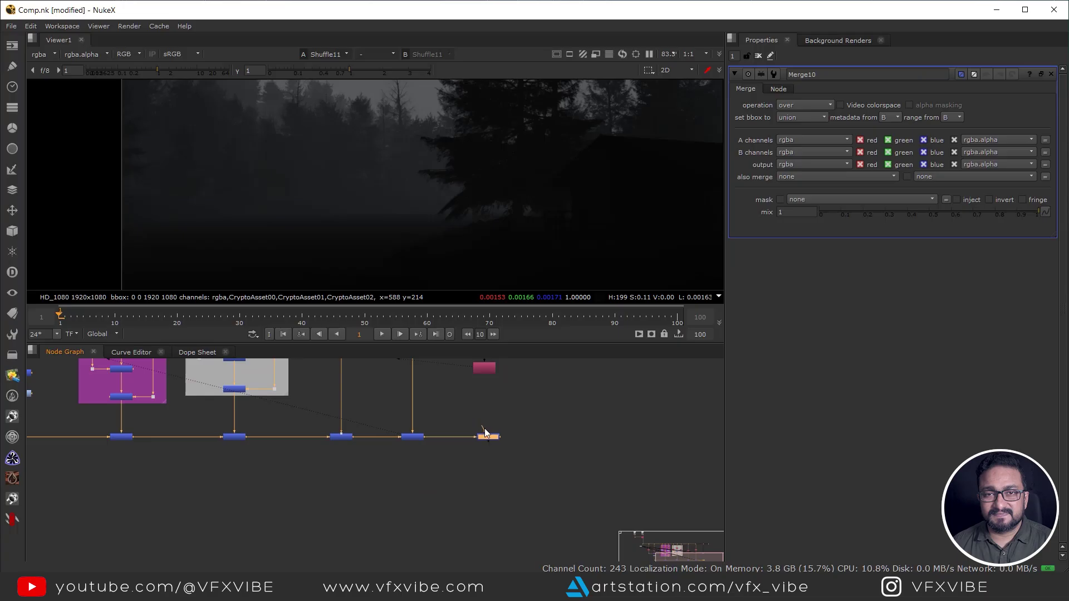
left_click_drag(493, 436, 488, 436)
Step: Show the Emit Merge in the viewer and set its operation to plus
key("1")
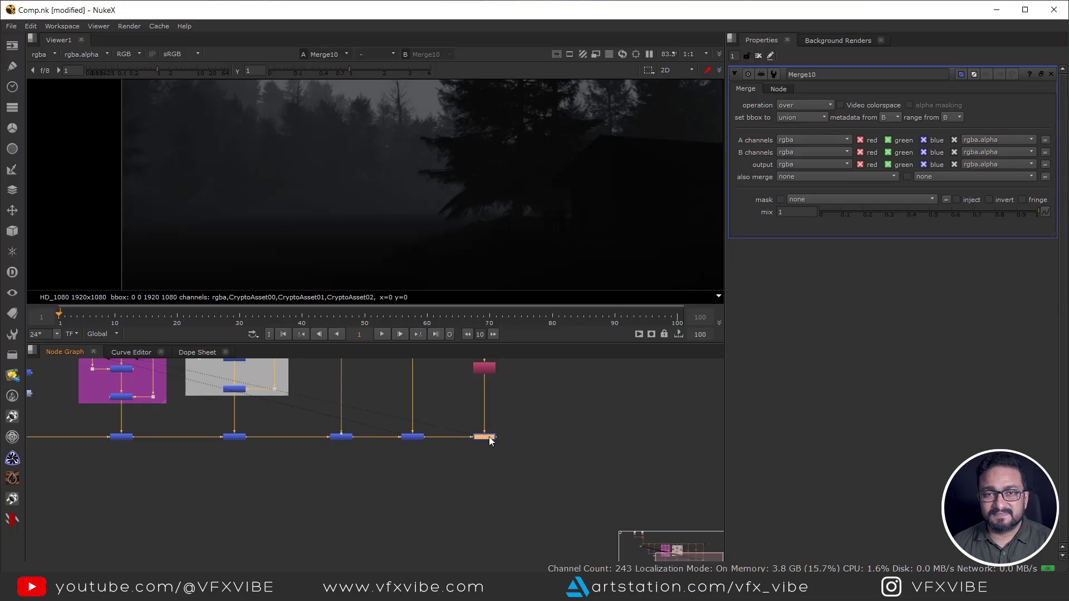
left_click(802, 105)
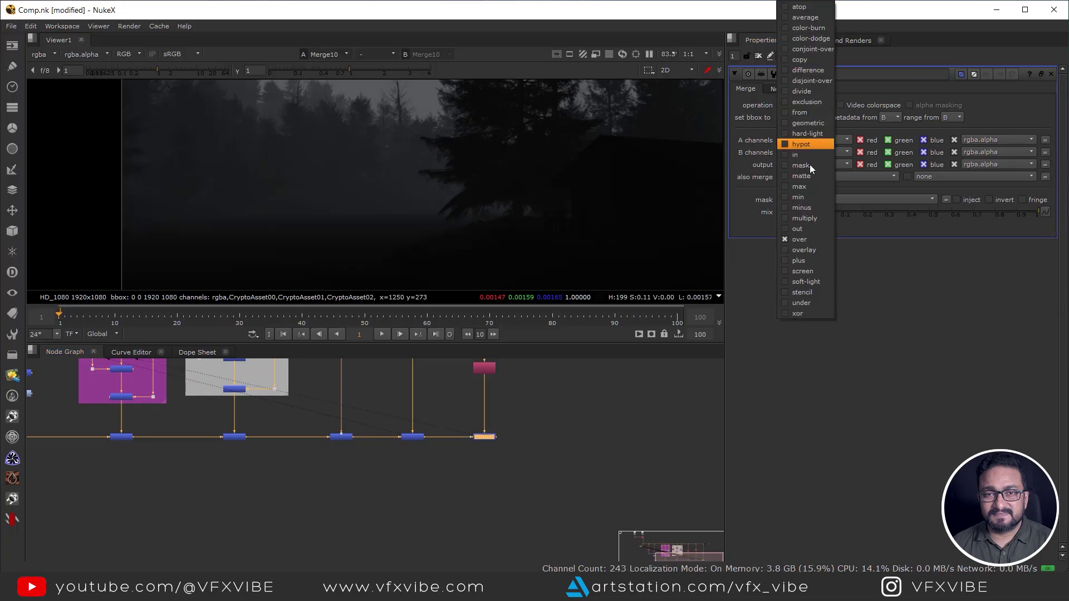
left_click(803, 260)
Step: Compare the Env Merge with the Emit Merge in the viewer, examining the mountains, trees and cottage
scroll(422, 158, "down", 4)
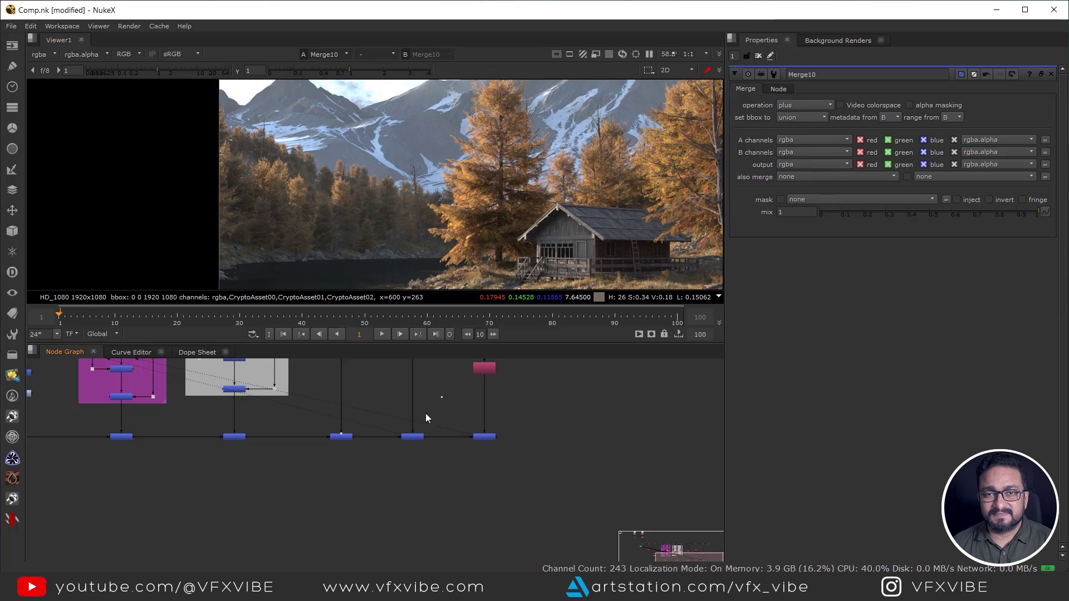
left_click_drag(548, 406, 456, 449)
scroll(436, 211, "up", 2)
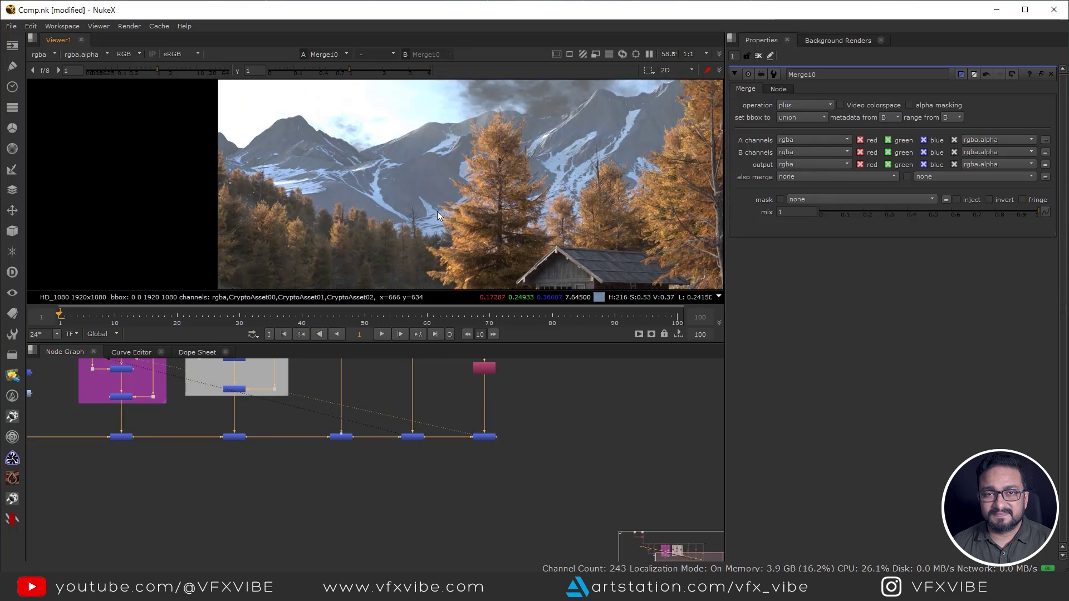
scroll(436, 216, "up", 4)
left_click_drag(444, 400, 390, 467)
key("1")
left_click_drag(543, 405, 441, 466)
key("1")
middle_click_drag(475, 160, 385, 252)
middle_click_drag(521, 215, 450, 189)
scroll(409, 203, "down", 6)
scroll(435, 189, "up", 3)
scroll(422, 192, "down", 4)
scroll(450, 451, "down", 5)
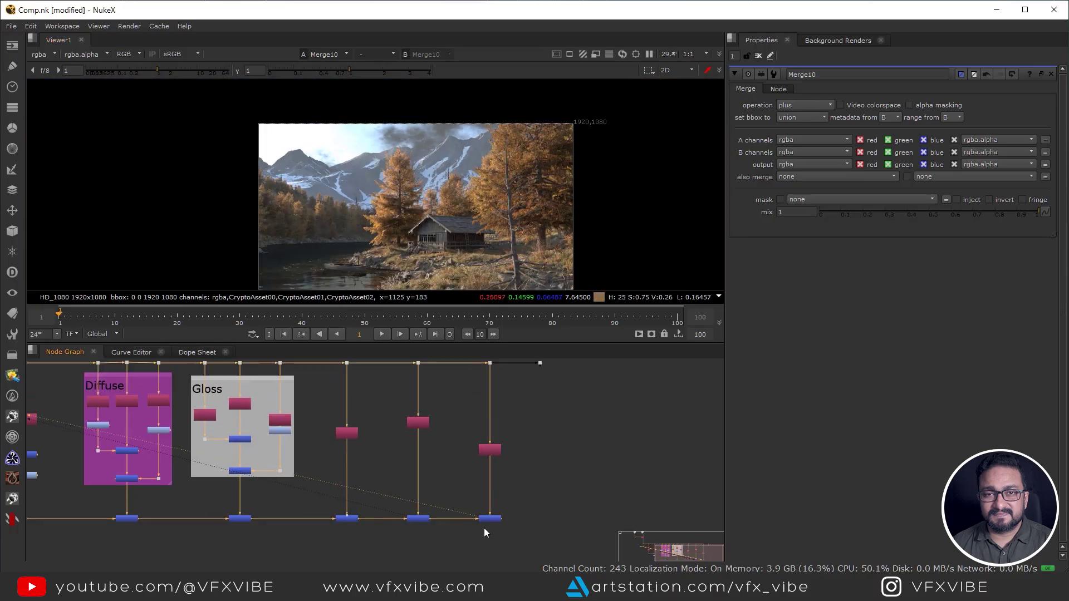
Step: Add a dot on the main pipe beyond the Emit branch and connect a copied Shuffle below it
left_click(405, 453)
left_click(488, 449)
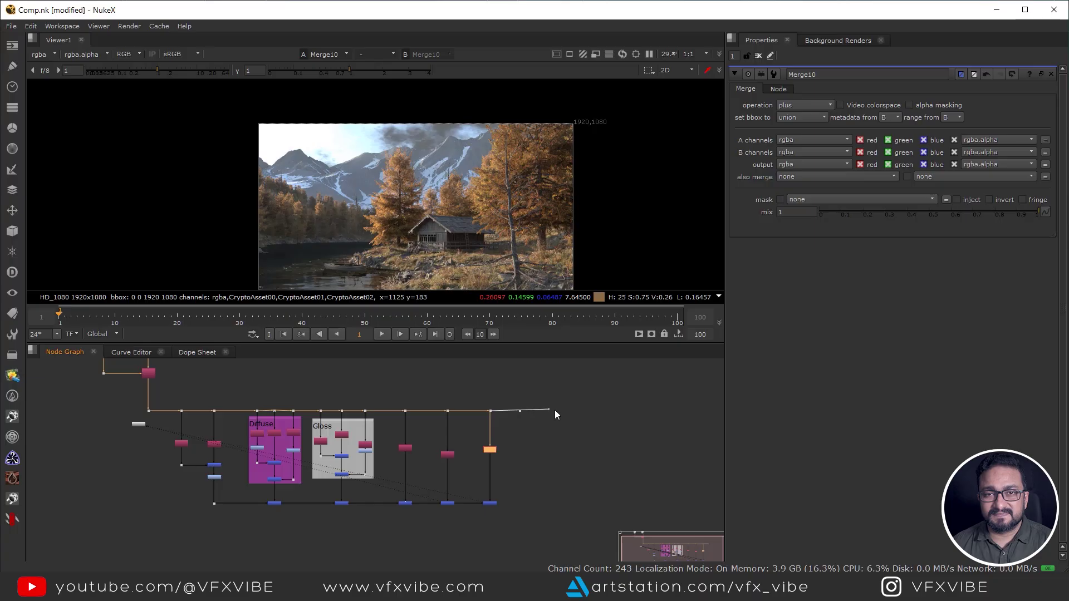
scroll(521, 413, "up", 5)
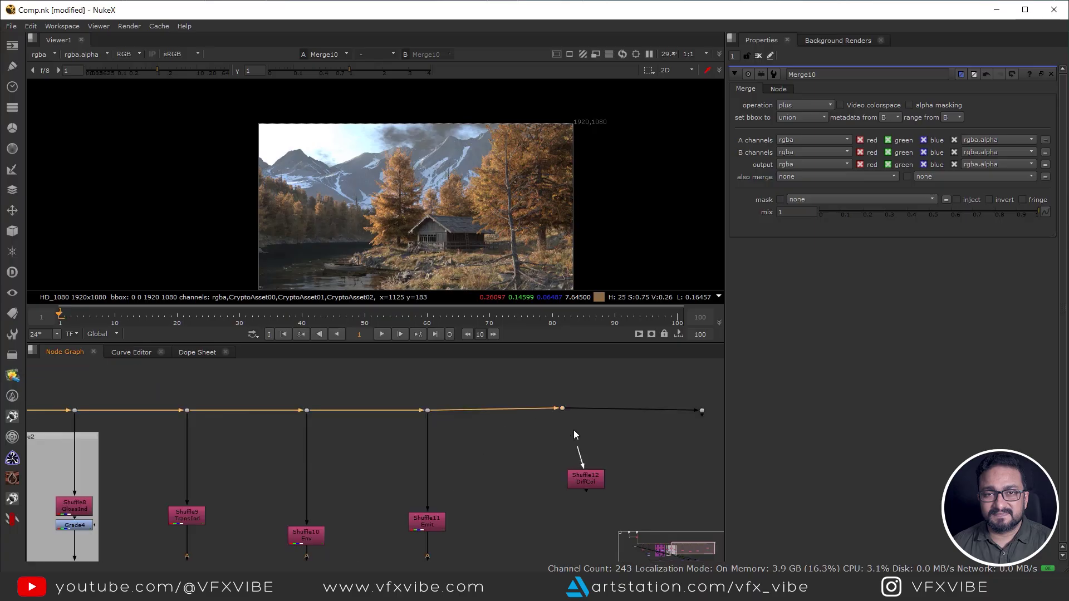
left_click_drag(583, 482, 558, 516)
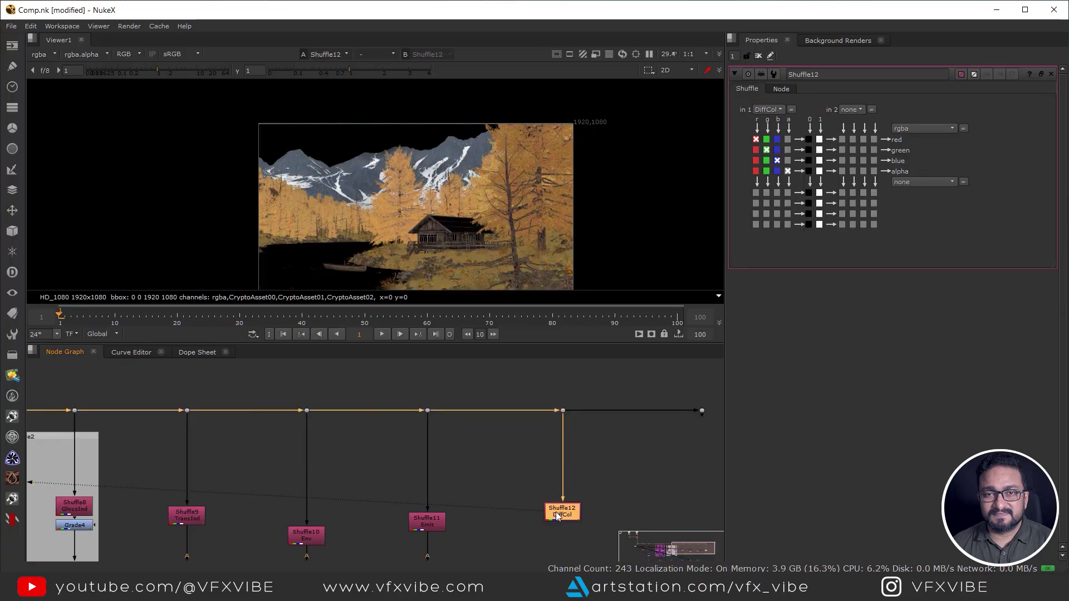
Step: Preview the VolumeDir and VolumeInd layers in the new Shuffle and leave its first input set to VolumeDir
left_click(769, 110)
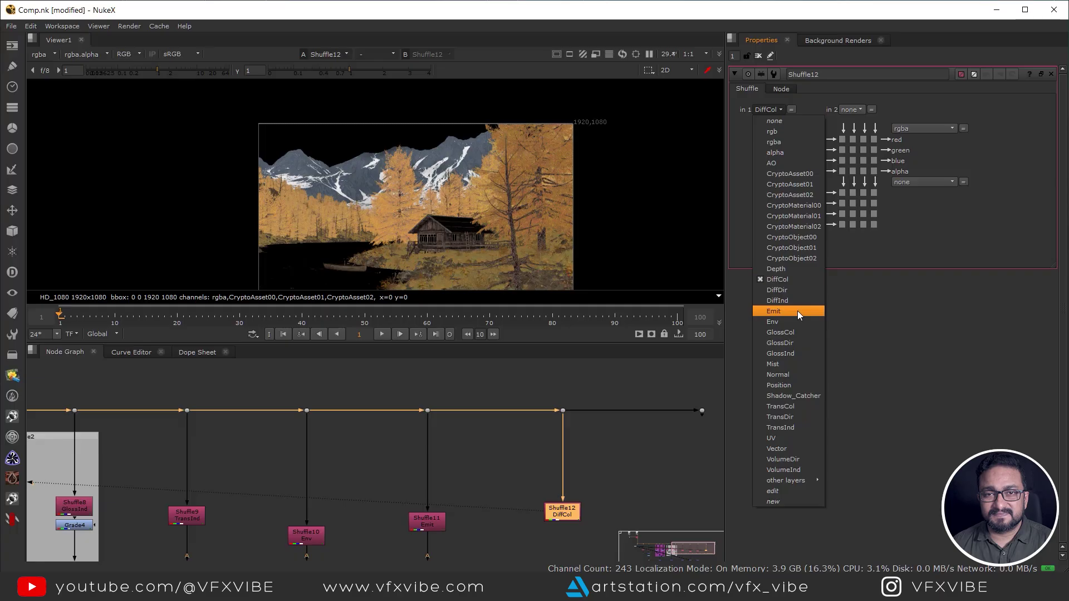
left_click(779, 458)
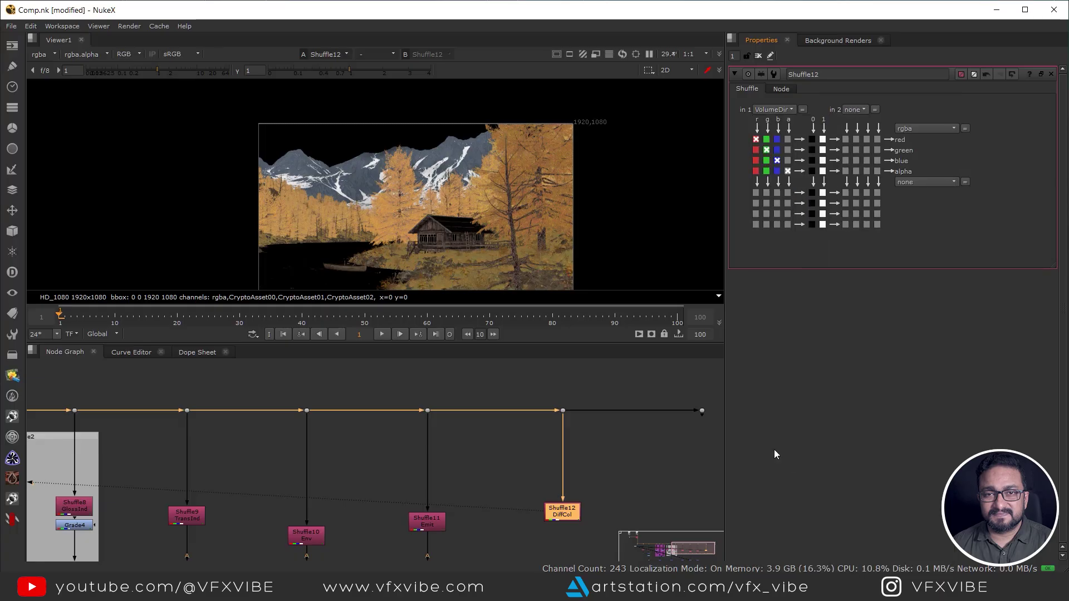
left_click(773, 110)
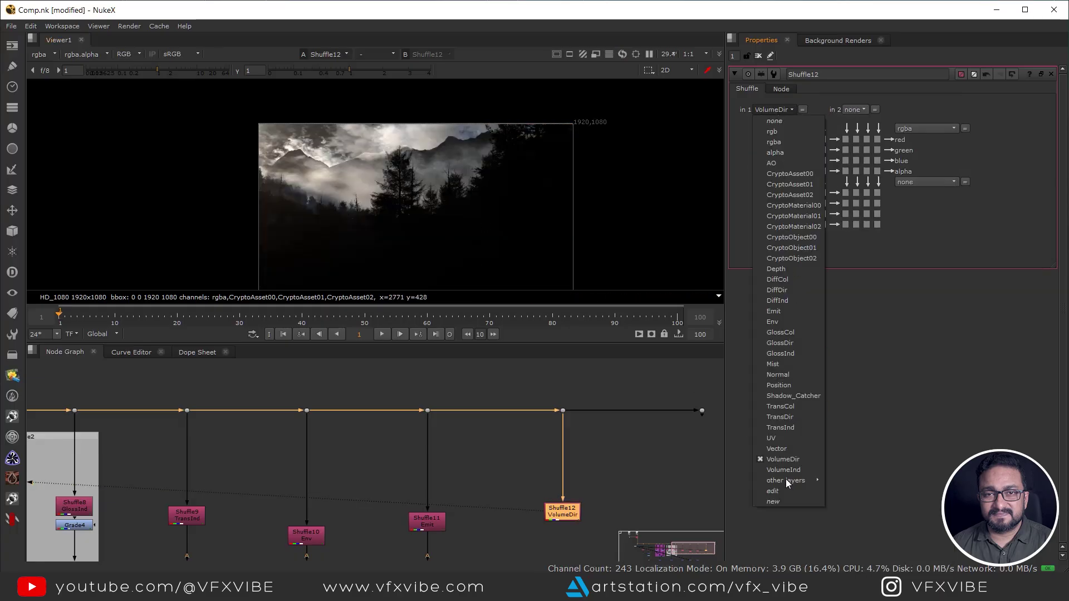
left_click(789, 471)
left_click(776, 110)
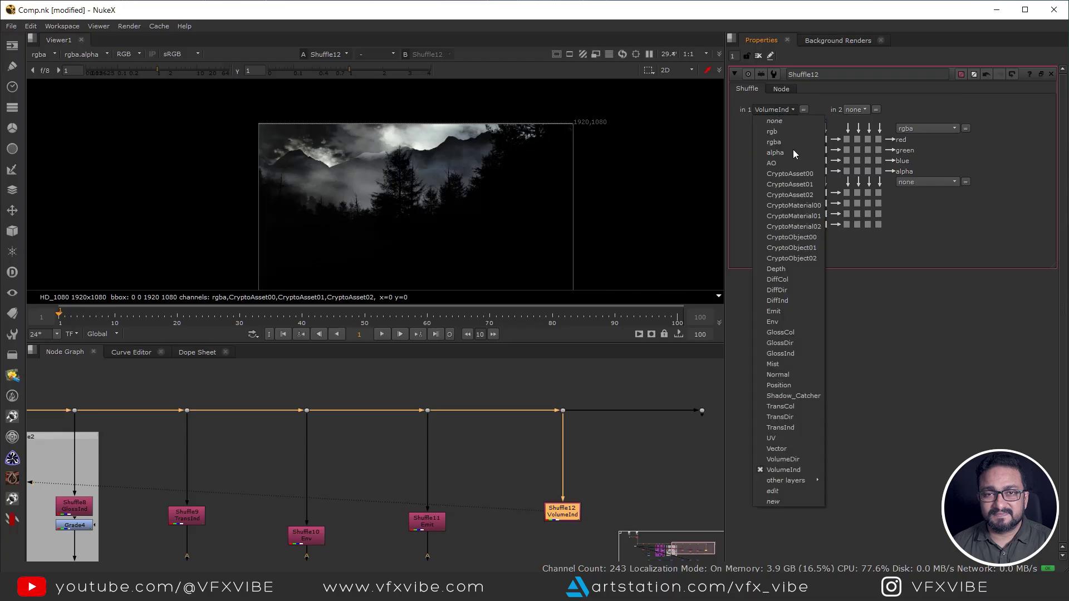
left_click(785, 459)
Step: Paste another Shuffle beside the VolumeDir Shuffle and connect it to a new dot on the main pipe
middle_click_drag(626, 506, 569, 439)
left_click(569, 439)
key("ctrl+v")
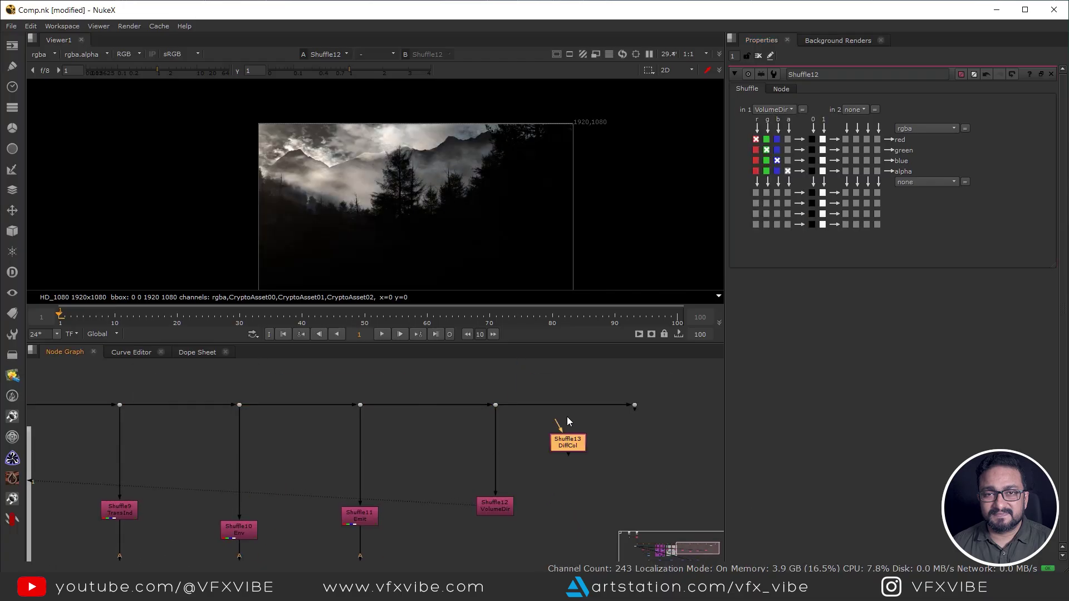
left_click(565, 405, "ctrl")
left_click_drag(566, 404, 559, 404, "ctrl")
left_click_drag(570, 443, 560, 522)
Step: Add a Merge below the VolumeDir Shuffle with B from VolumeDir and A from the neighbouring Shuffle through a dot
middle_click_drag(520, 547, 523, 479)
left_click(522, 479)
key("m")
scroll(516, 478, "up", 2)
left_click_drag(499, 486, 478, 483)
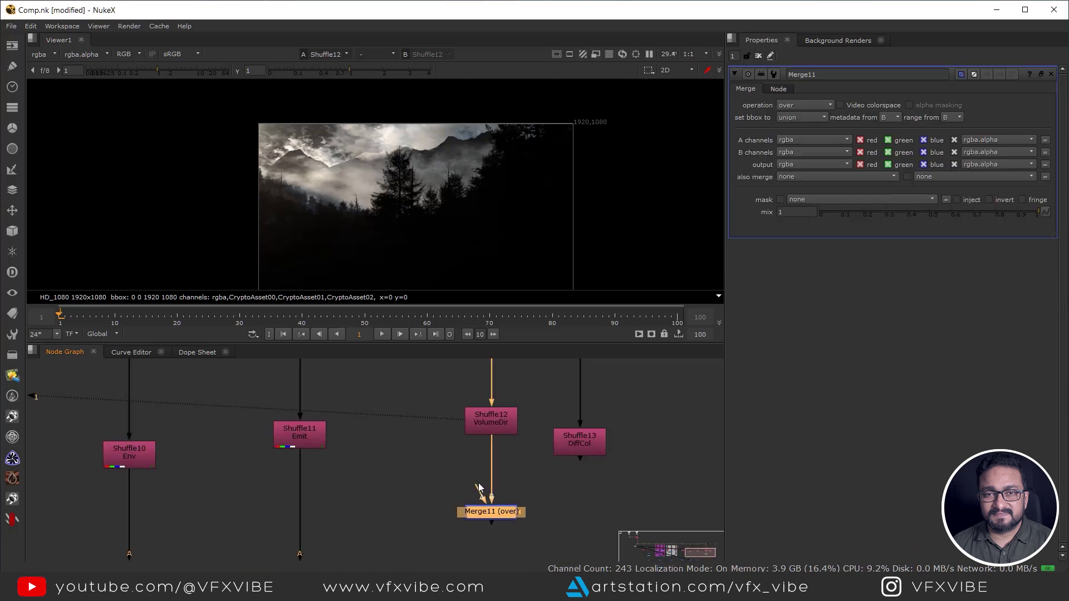
left_click_drag(576, 439, 574, 418)
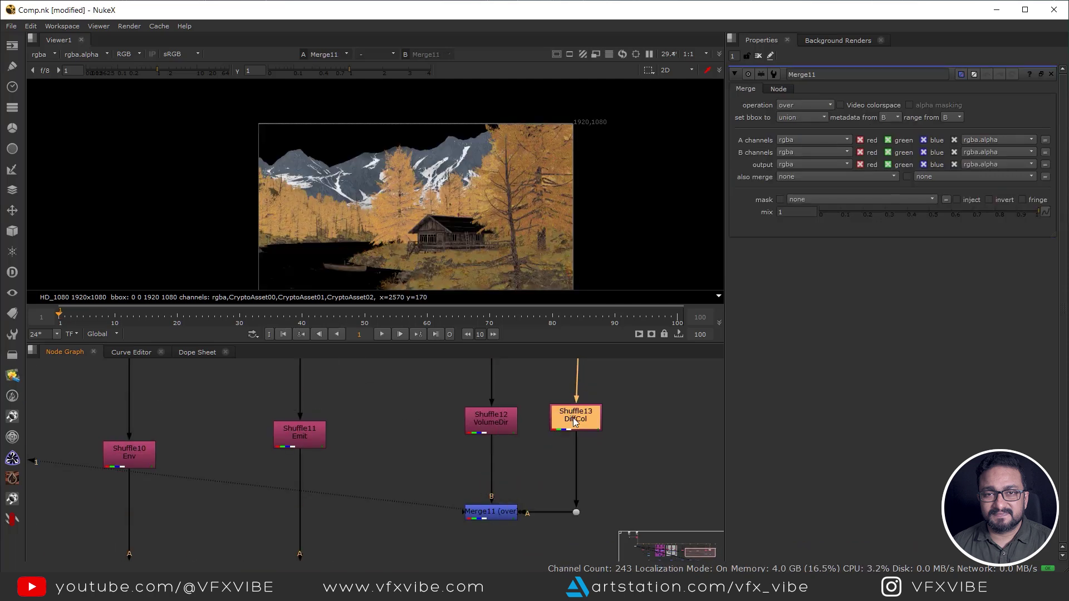
Step: Set the DiffCol Shuffle's first input to VolumeInd and the volume Merge's operation to plus
double_click(574, 417)
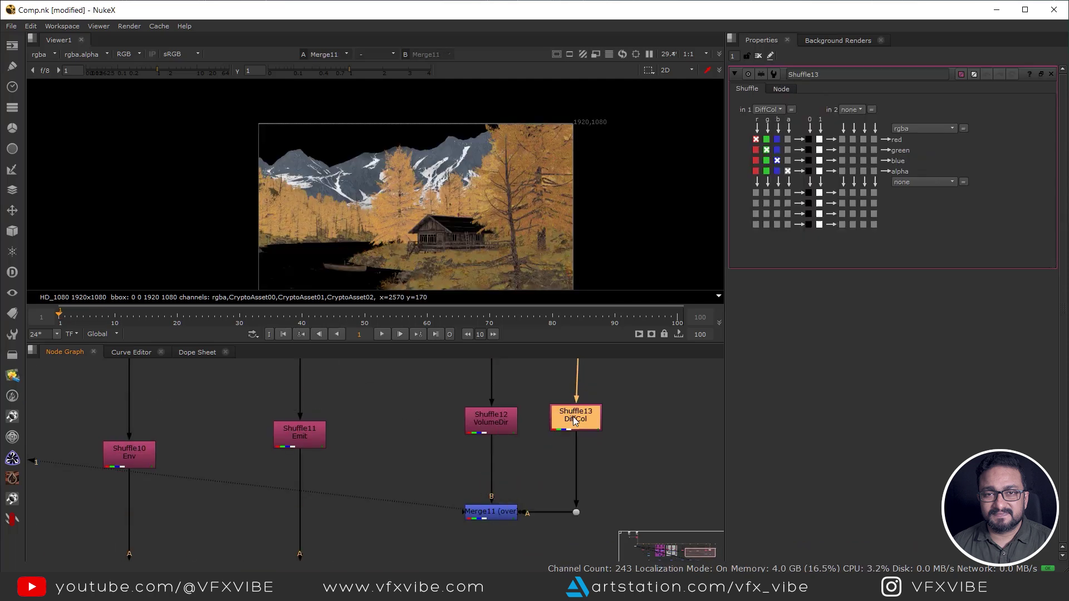
left_click(776, 111)
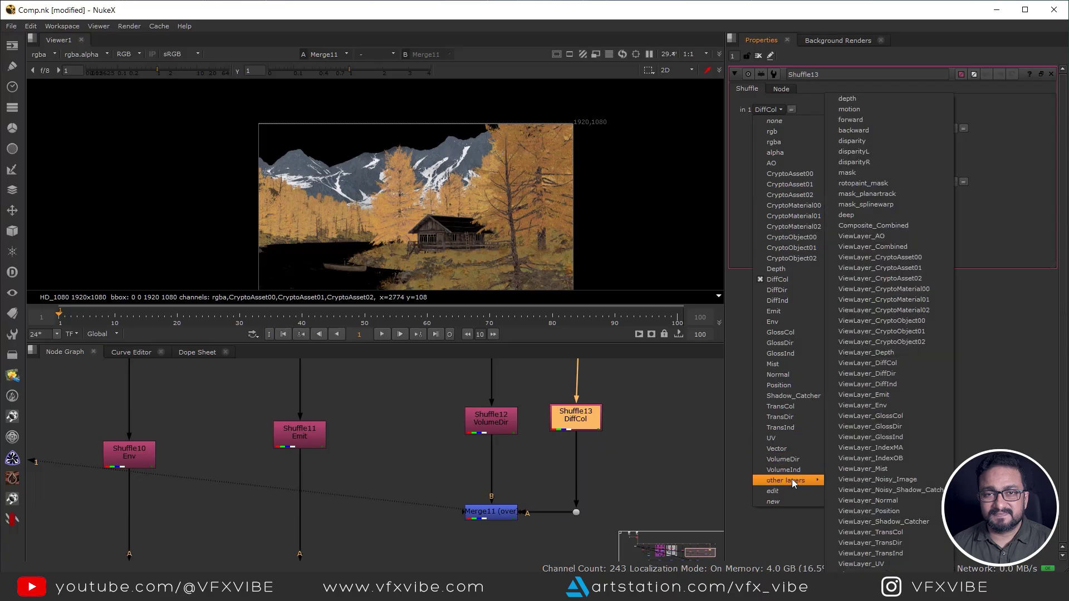
left_click(791, 470)
middle_click_drag(592, 498, 591, 468)
left_click(492, 482)
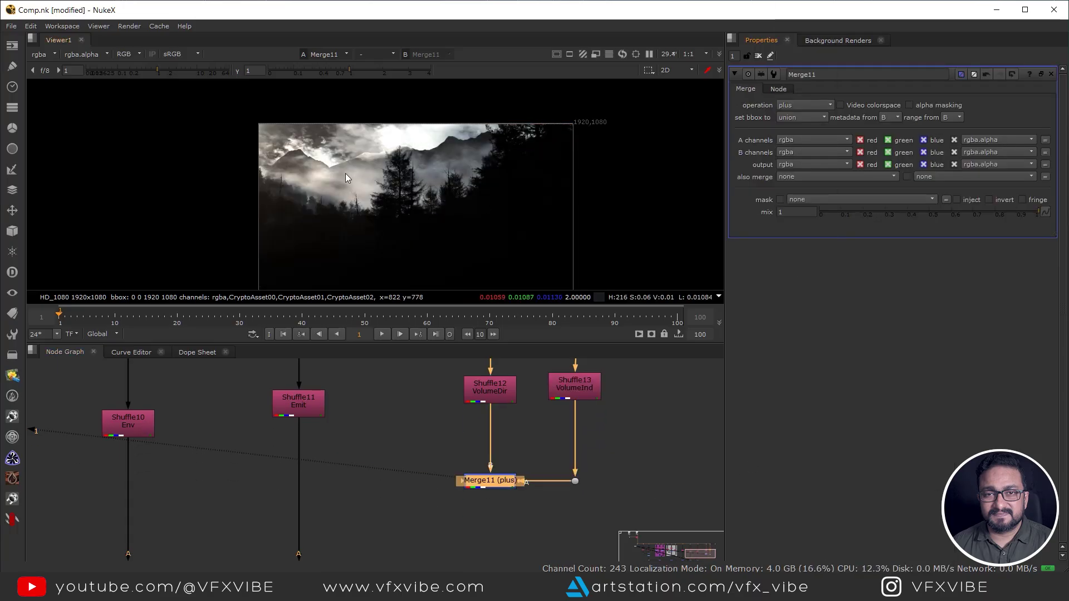
Step: Compare the VolumeDir and VolumeInd passes with their Merge in the viewer, examining the mist over the mountains
scroll(347, 148, "up", 4)
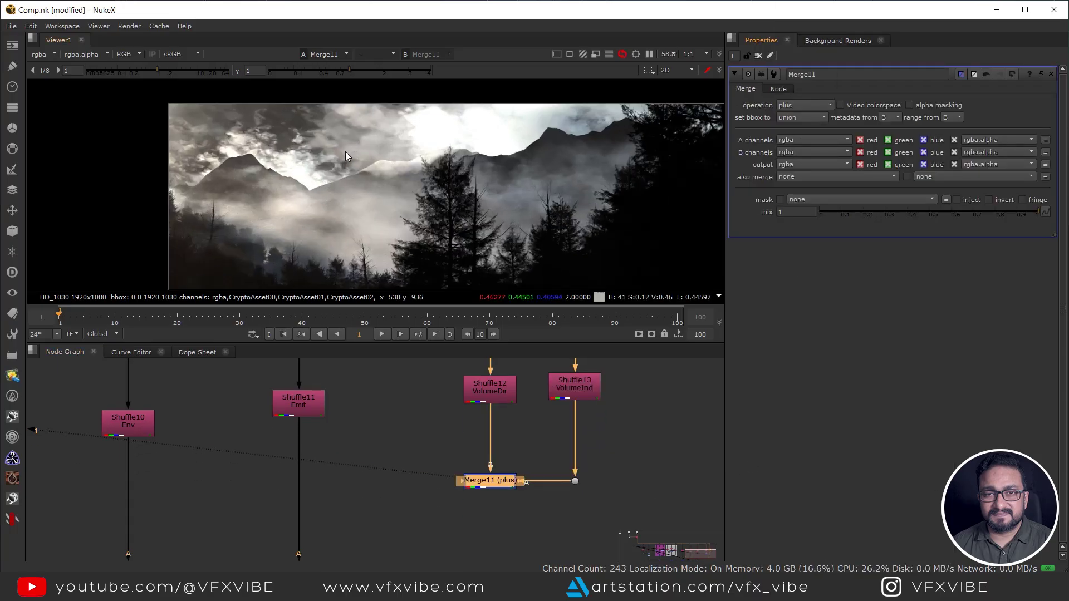
middle_click_drag(356, 153, 424, 141)
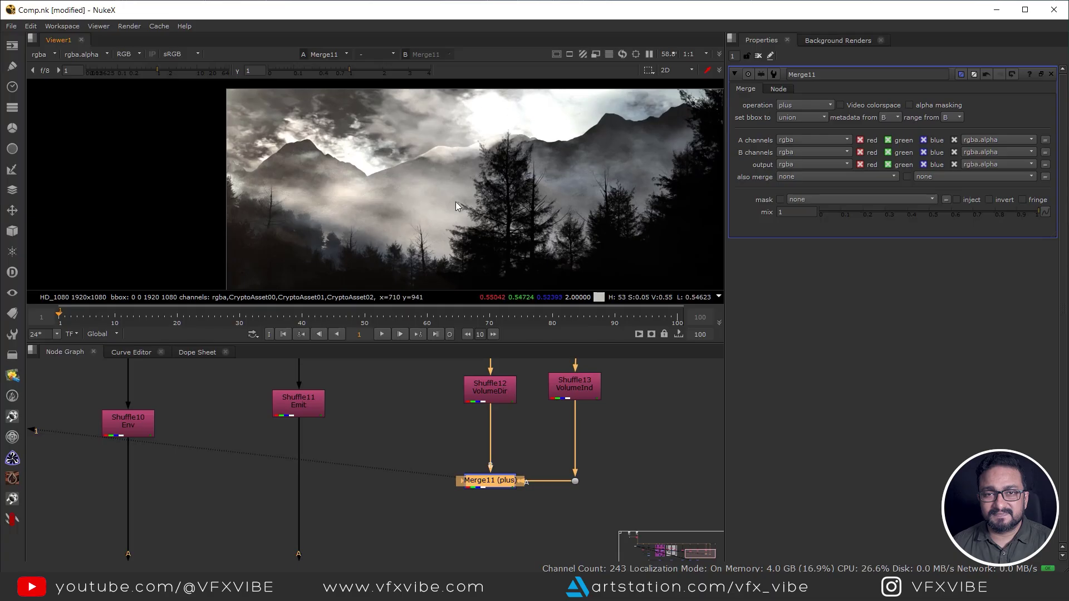
left_click(500, 391, "ctrl+shift")
left_click(590, 387, "ctrl+shift")
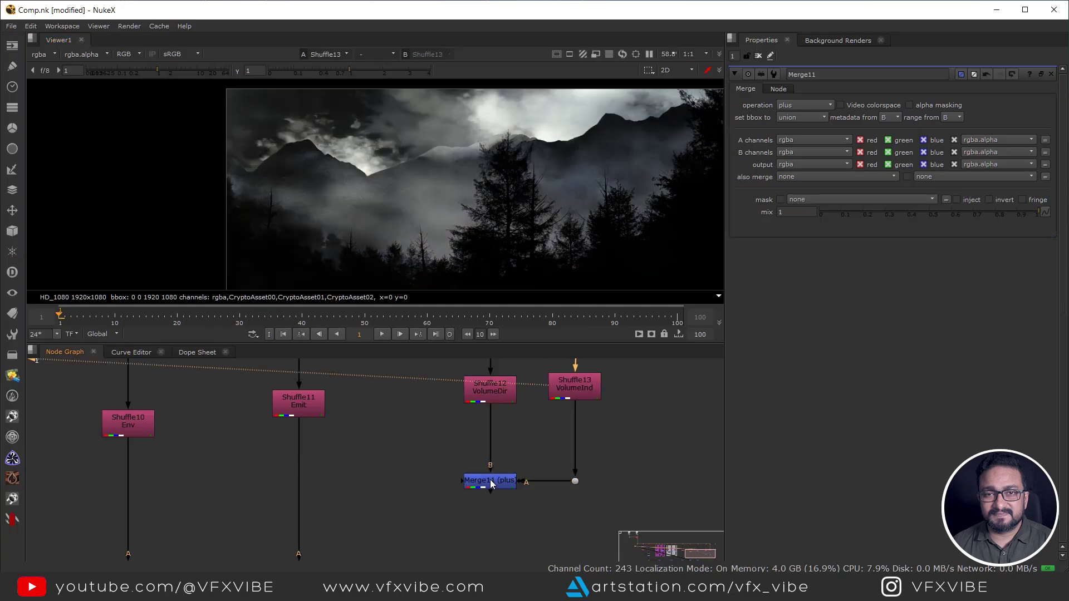
key("1")
Step: Add a Merge below the volume Merge, connecting B to the Emit Merge and A to the volume Merge, and align it
scroll(484, 473, "down", 5)
key("m")
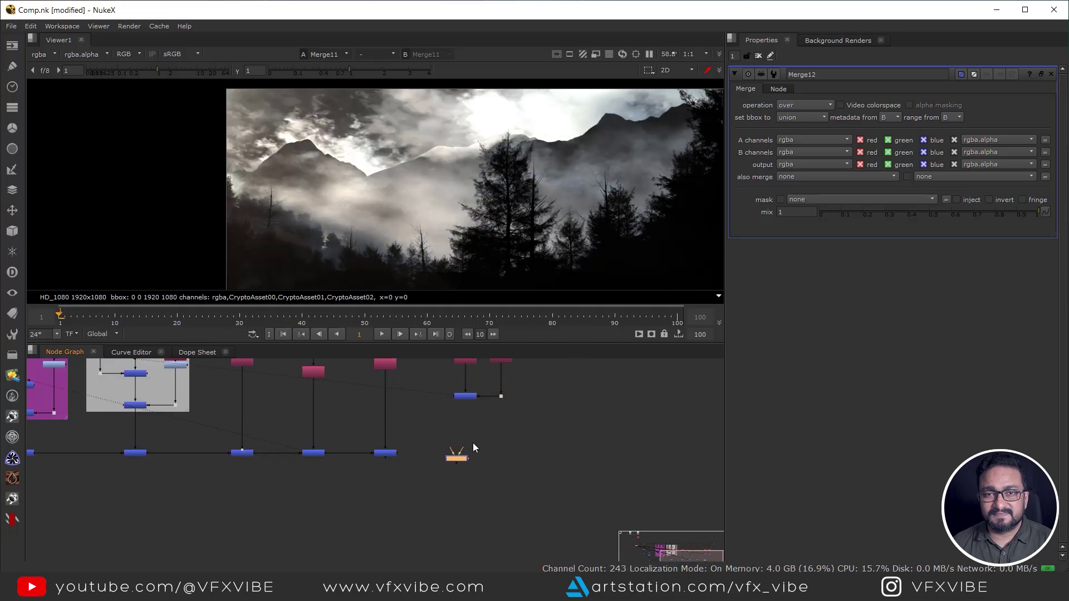
scroll(474, 448, "up", 3)
left_click_drag(324, 471, 325, 470)
left_click(463, 465)
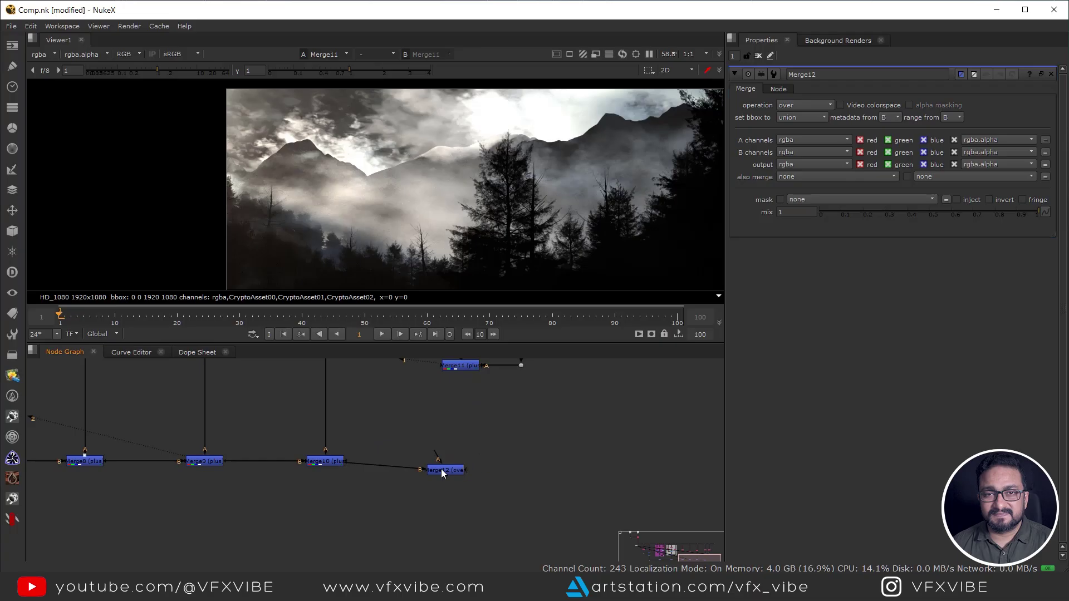
left_click_drag(443, 473, 474, 463)
left_click_drag(464, 382, 462, 367)
left_click_drag(489, 462, 473, 461)
Step: Show the final Merge in the viewer and set its operation to plus
key("1")
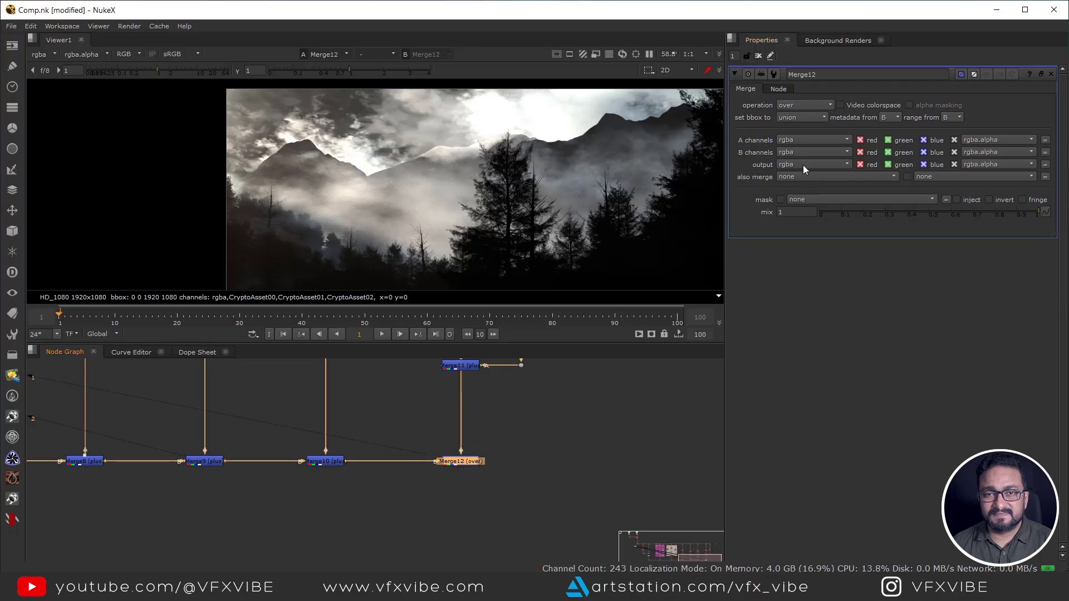
middle_click_drag(442, 198, 486, 243)
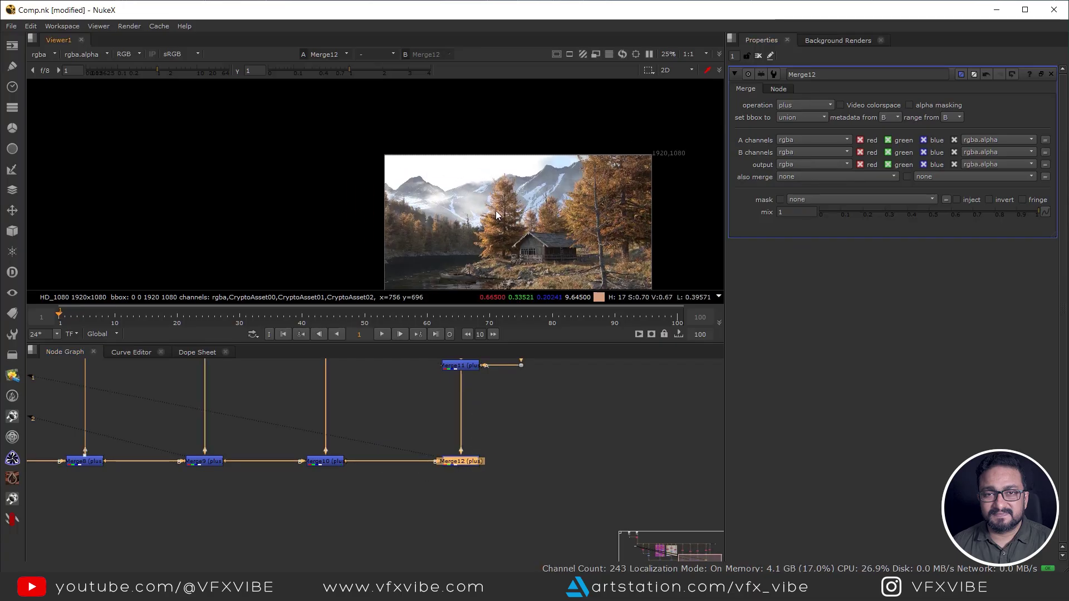
scroll(478, 210, "up", 2)
scroll(493, 185, "up", 2)
scroll(493, 185, "up", 1)
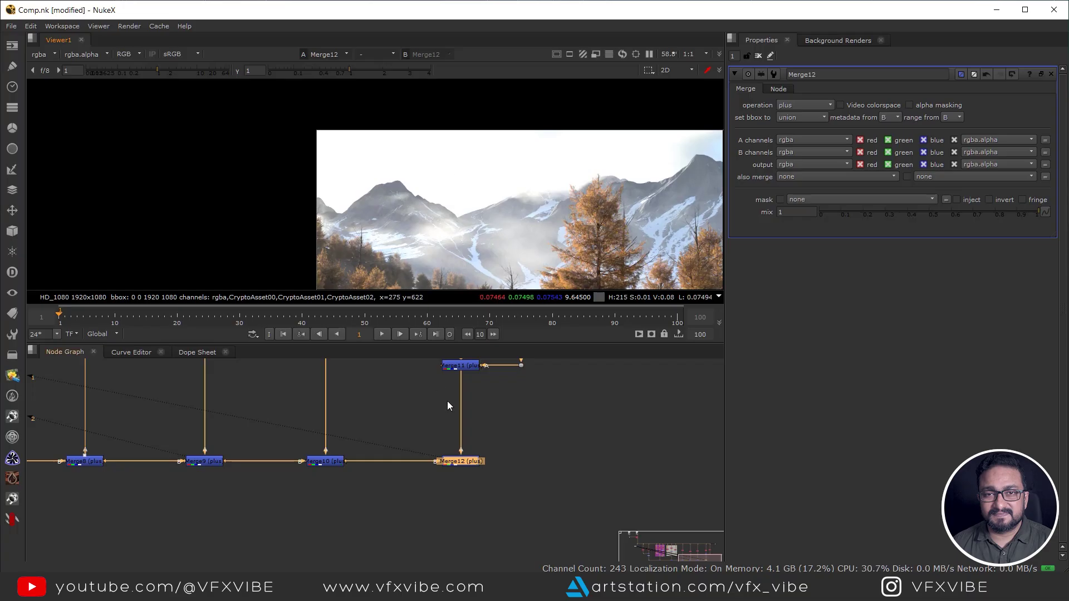
Step: Compare the Emit Merge with the final Merge in the viewer, examining the mist on the mountains
scroll(450, 405, "down", 2)
scroll(523, 191, "up", 1)
middle_click_drag(436, 441, 451, 499)
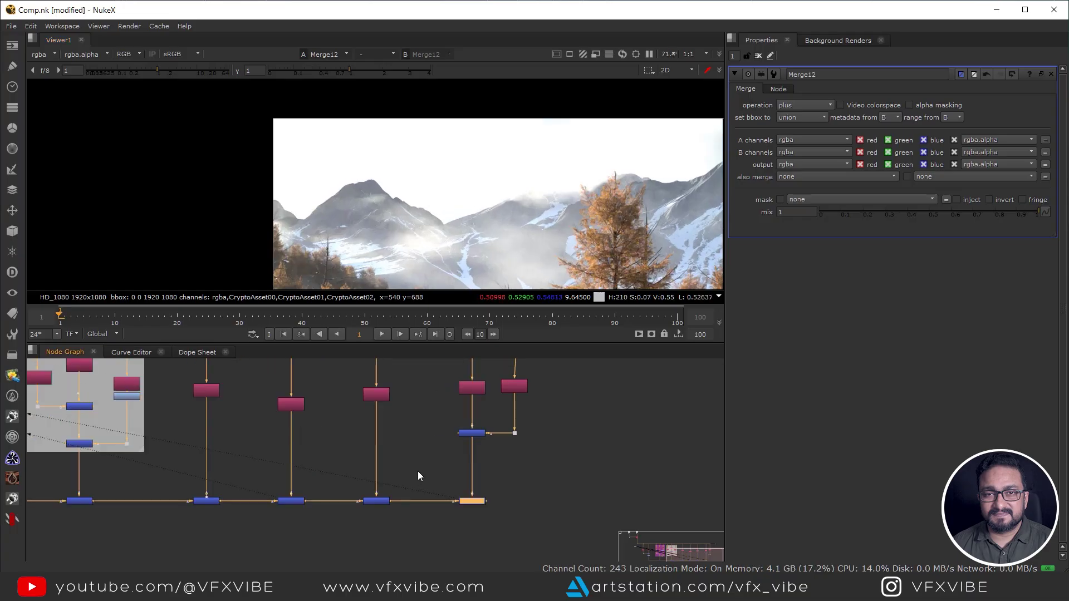
left_click_drag(418, 472, 335, 539)
key("1")
left_click_drag(524, 464, 429, 515)
key("1")
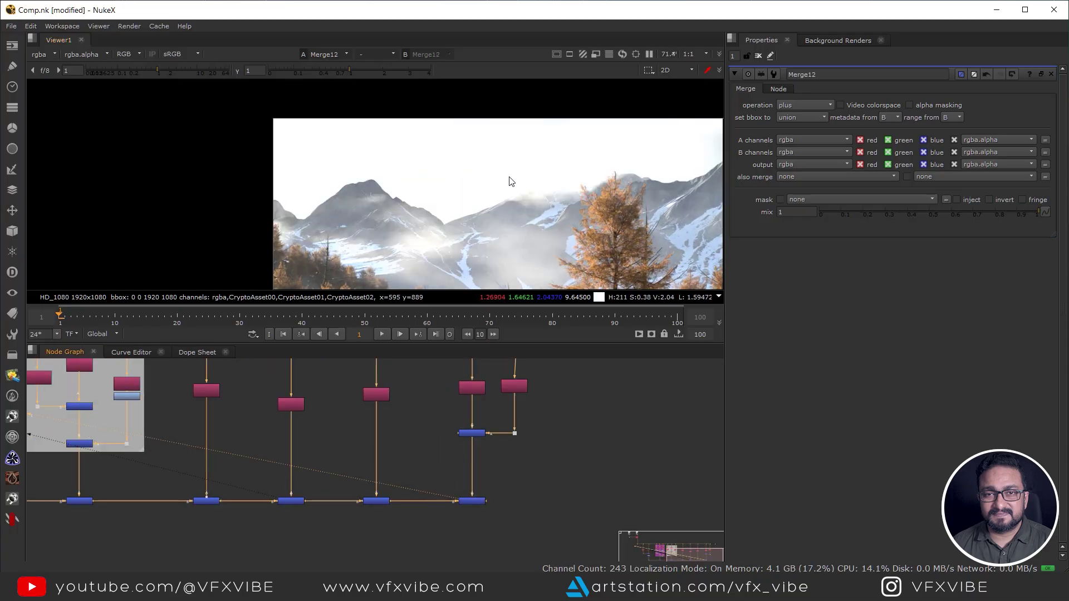
Step: Set the final Merge's mix to 0.865 and fit the whole image in the viewer
middle_click_drag(475, 463, 487, 518)
scroll(491, 496, "up", 3)
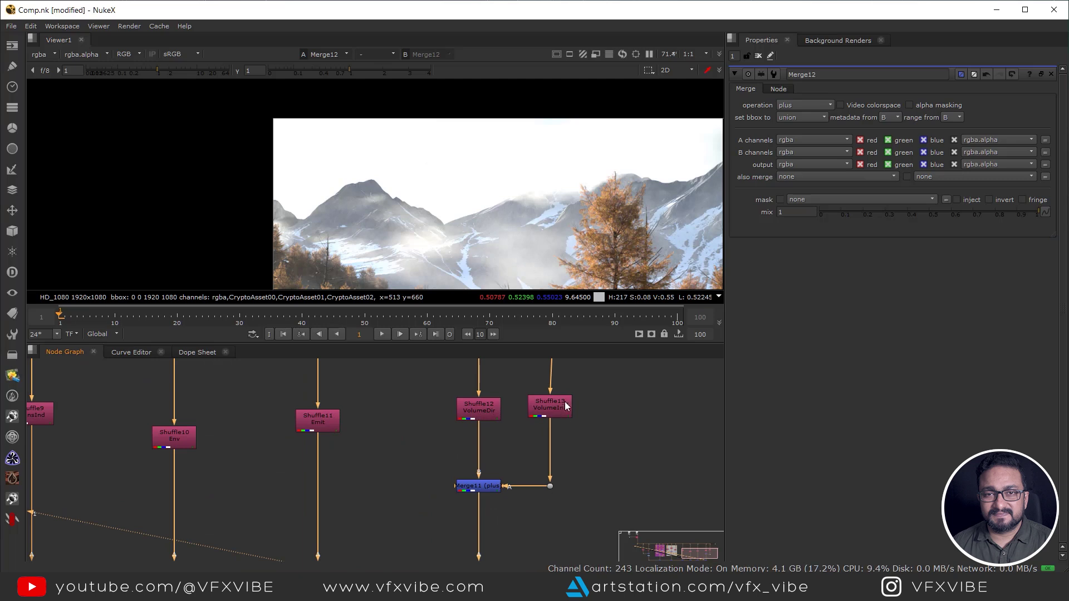
middle_click_drag(534, 389, 522, 433)
left_click_drag(510, 412, 574, 537)
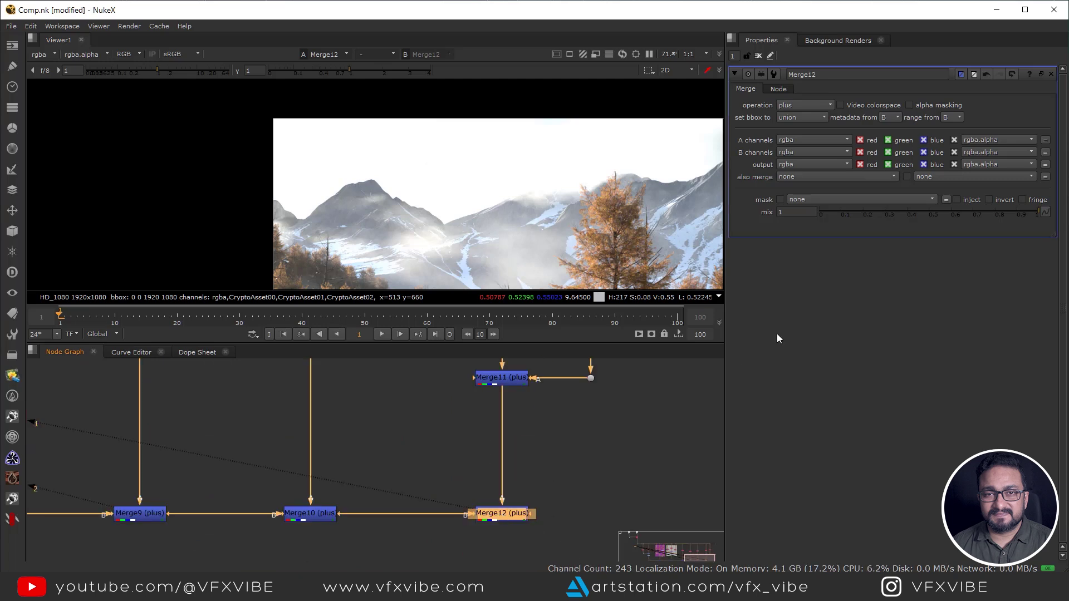
mouse_move(1012, 215)
left_mouse_down()
mouse_move(907, 215)
mouse_move(1028, 221)
mouse_move(1009, 219)
left_mouse_up()
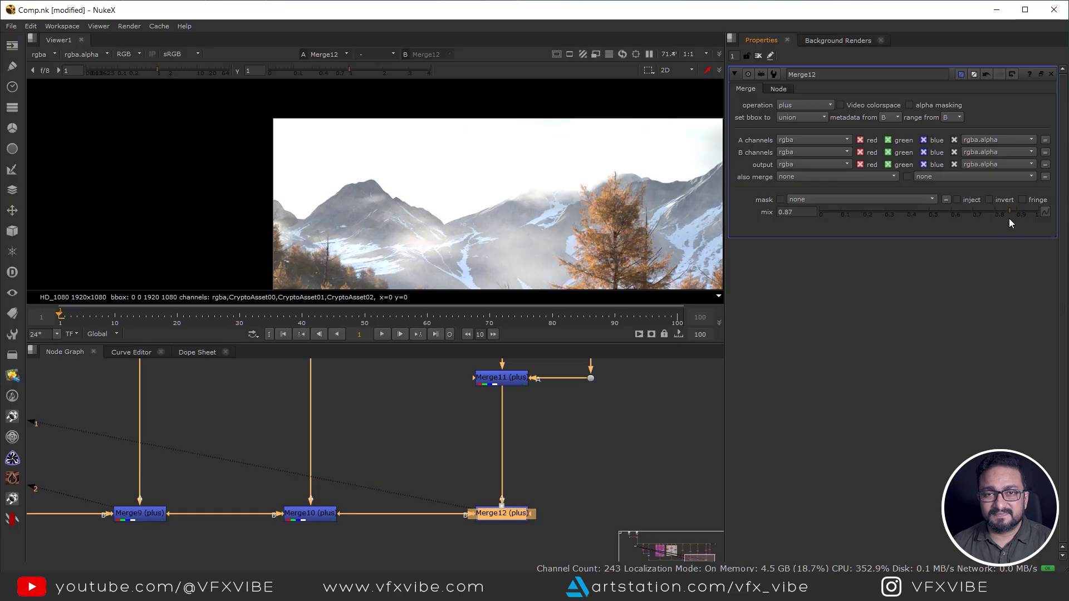
key("f")
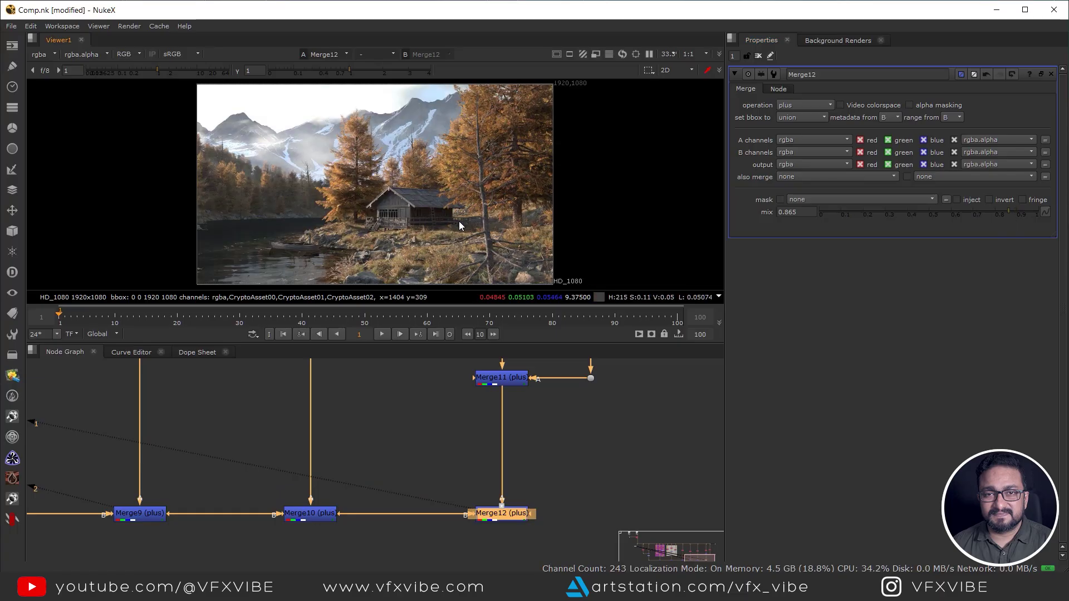
Step: Assign the final Merge to viewer input 1 and the original render's dot to viewer input 2
scroll(457, 220, "down", 2)
scroll(496, 477, "down", 4)
middle_click_drag(384, 384, 442, 546)
left_click(610, 410)
left_click(600, 428)
key("2")
left_click(506, 375)
key("1")
Step: Compare the rebuilt composite with the original render in a full-size viewer, examining the mountains, trees, cottage and lake
middle_click_drag(506, 464, 676, 262)
key("2")
key("1")
key("2")
key("space")
scroll(612, 331, "up", 3)
scroll(633, 319, "down", 1)
middle_click_drag(632, 319, 738, 303)
key("1")
scroll(651, 319, "up", 3)
scroll(660, 316, "down", 3)
key("1")
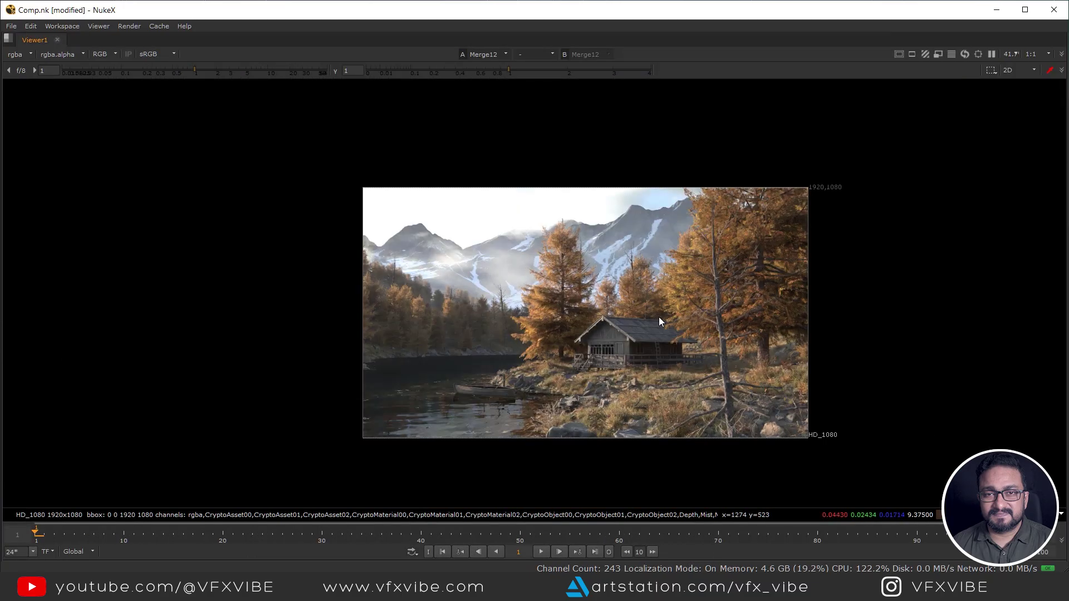
key("2")
scroll(483, 311, "up", 2)
key("1")
key("2")
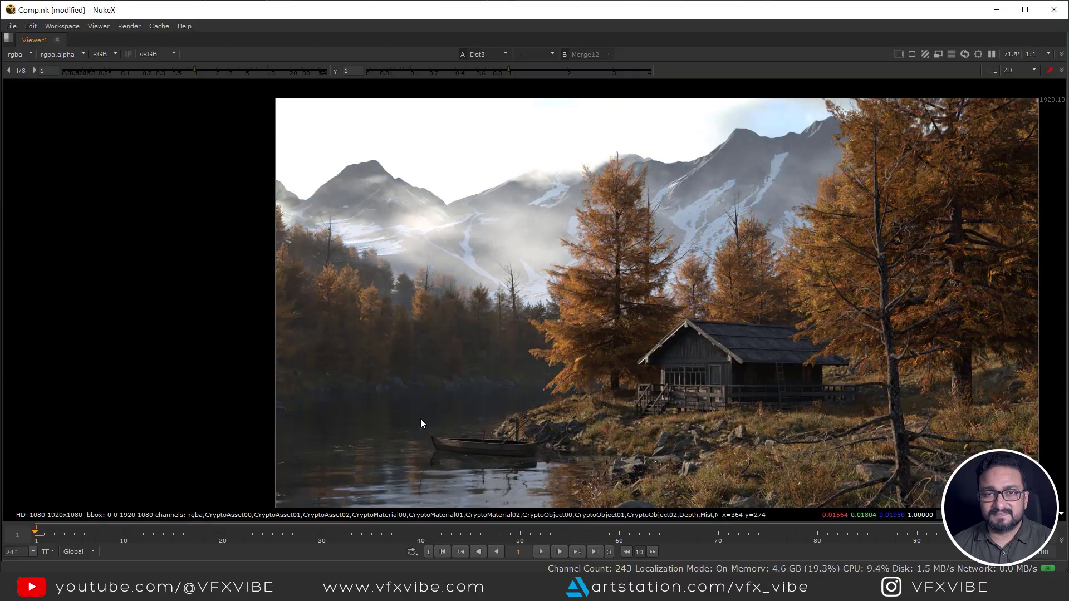
key("1")
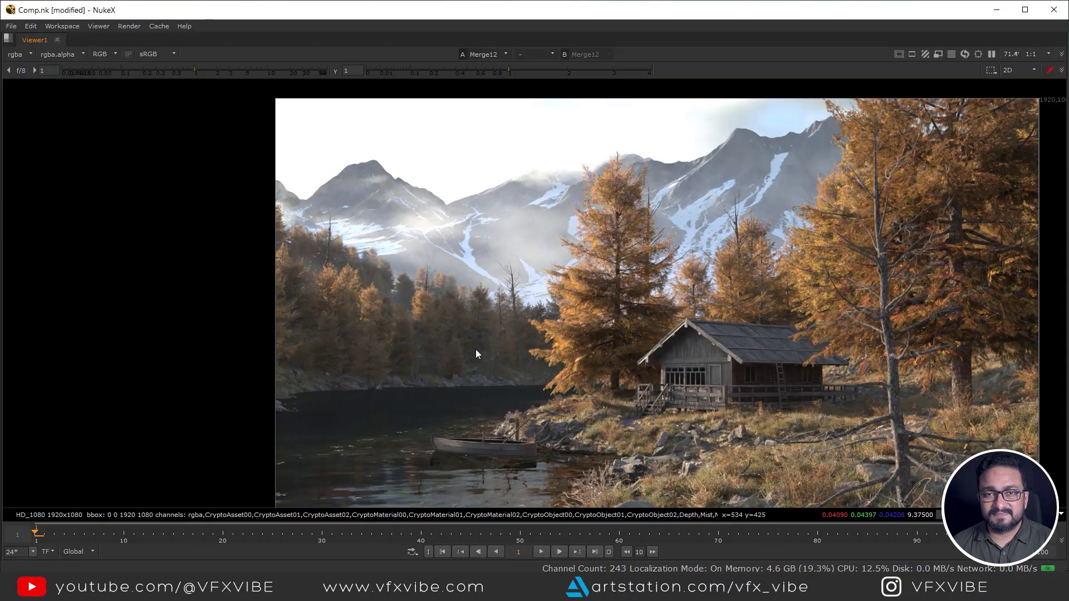
Step: Examine the lake surface and far shoreline close up, comparing the final Merge with the original render
scroll(423, 420, "up", 5)
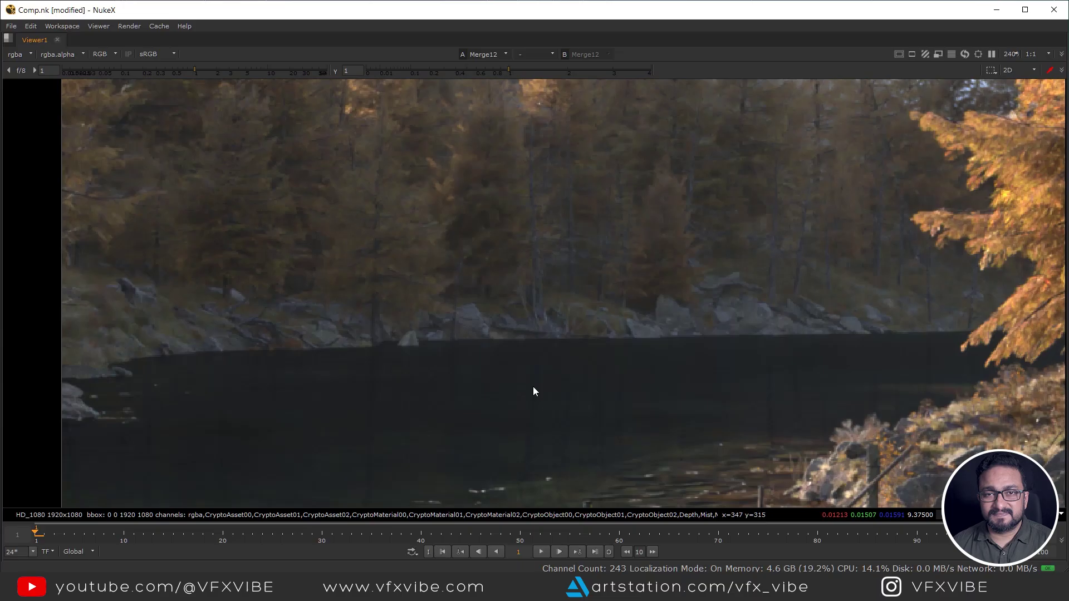
middle_click_drag(532, 389, 690, 282)
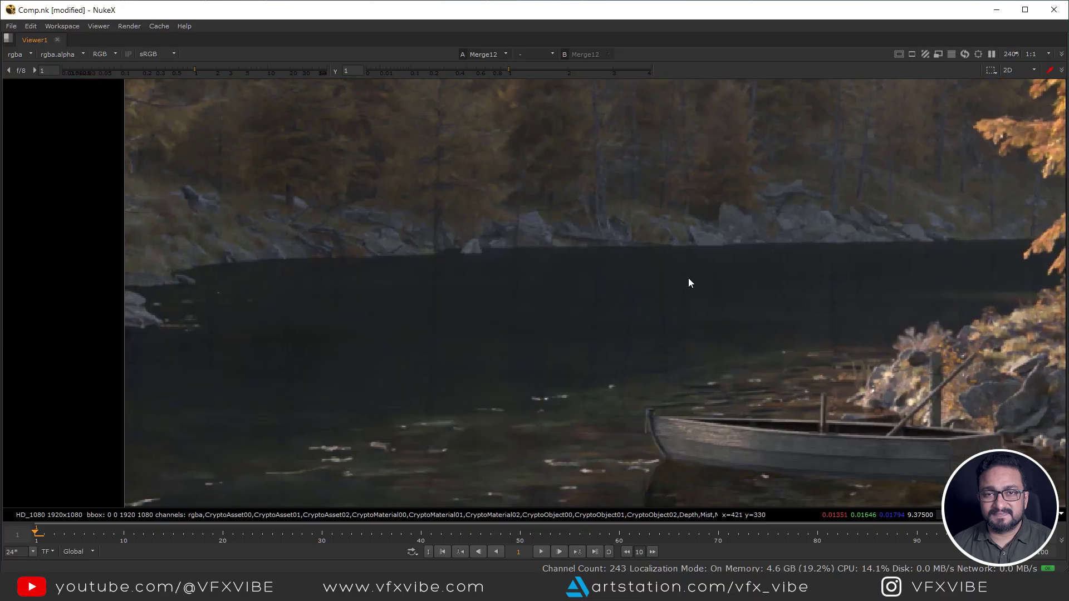
scroll(470, 313, "down", 1)
scroll(470, 311, "down", 2)
key("2")
key("1")
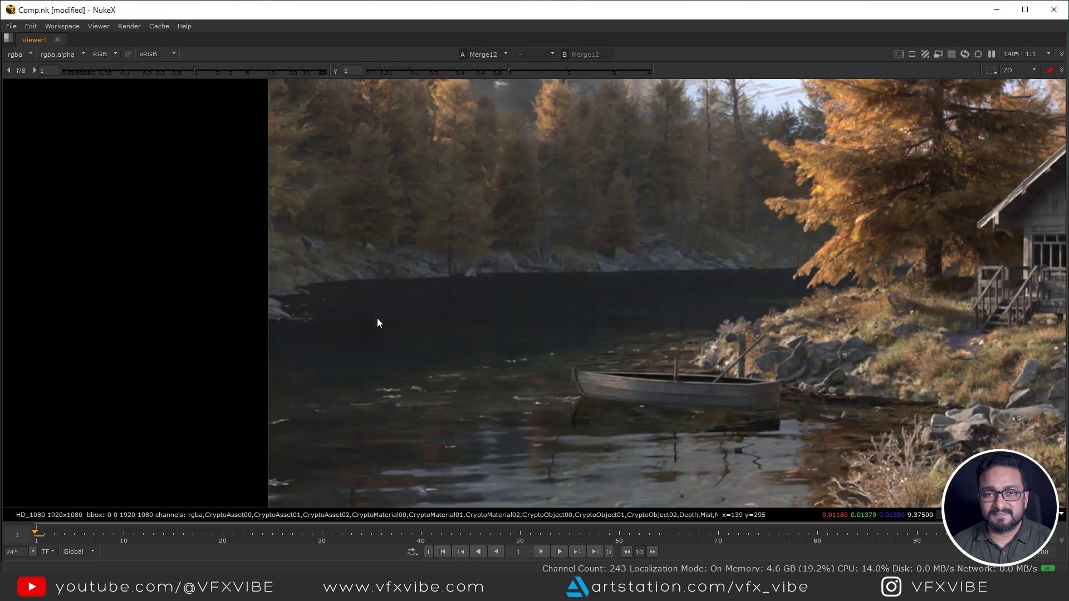
key("2")
scroll(402, 328, "up", 2)
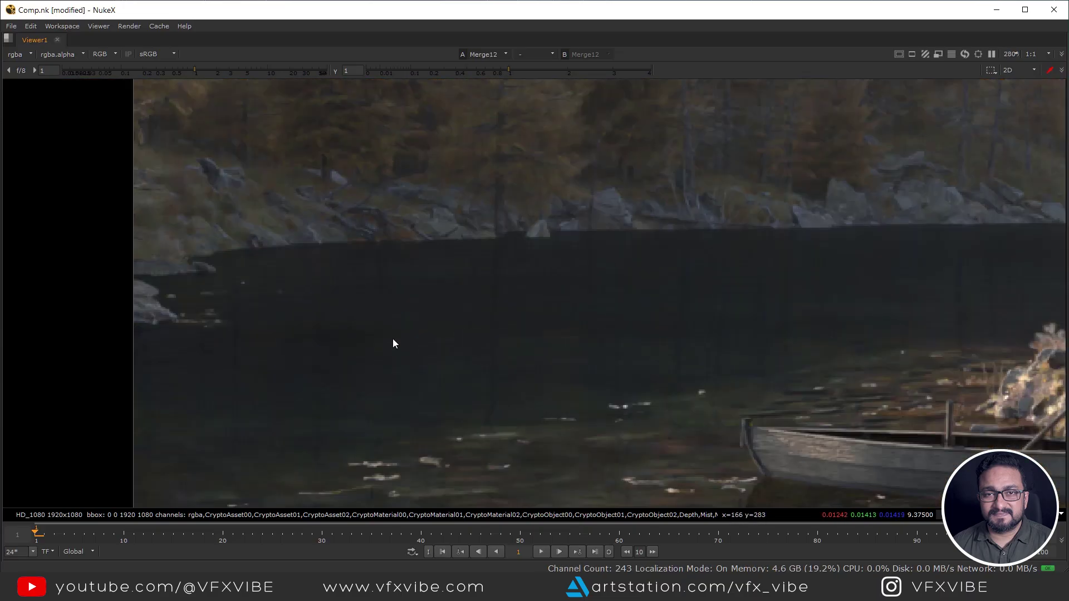
scroll(615, 282, "down", 8)
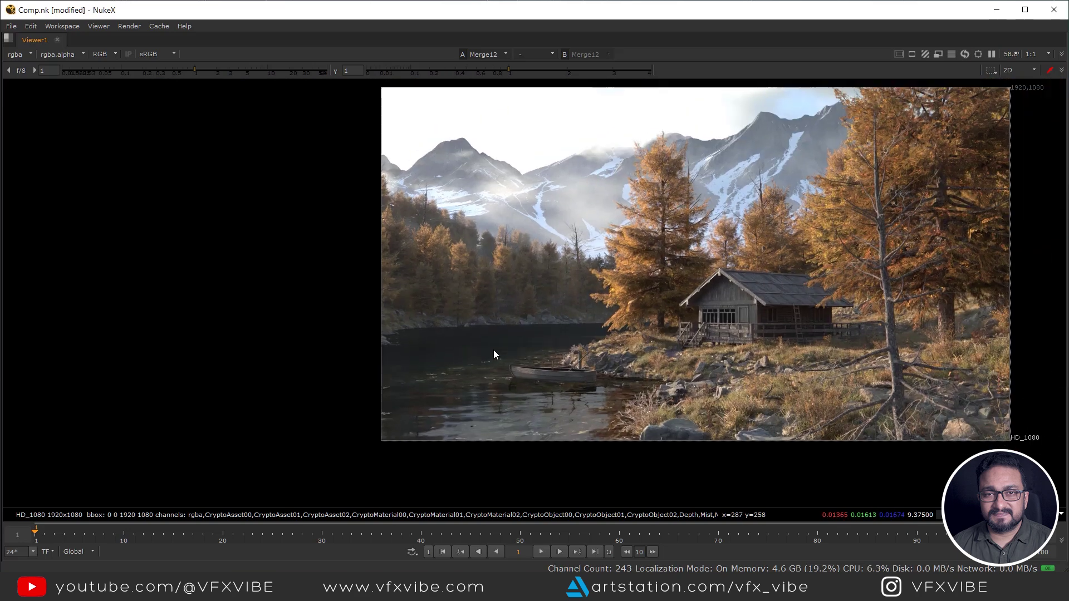
Step: Switch between the original render and the rebuilt composite again, and check the far shoreline at high magnification
key("2")
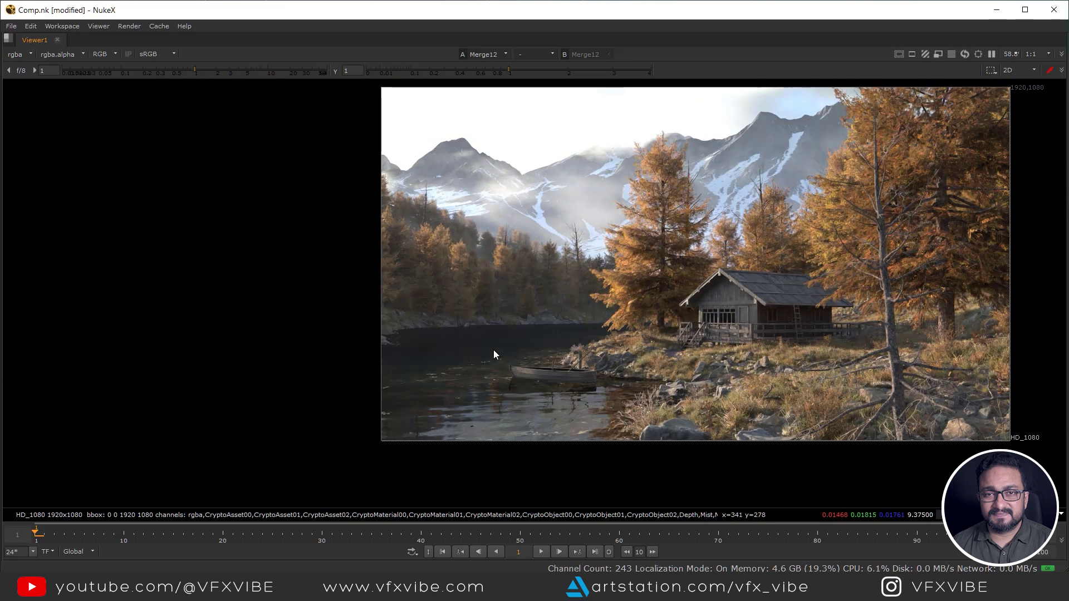
key("1")
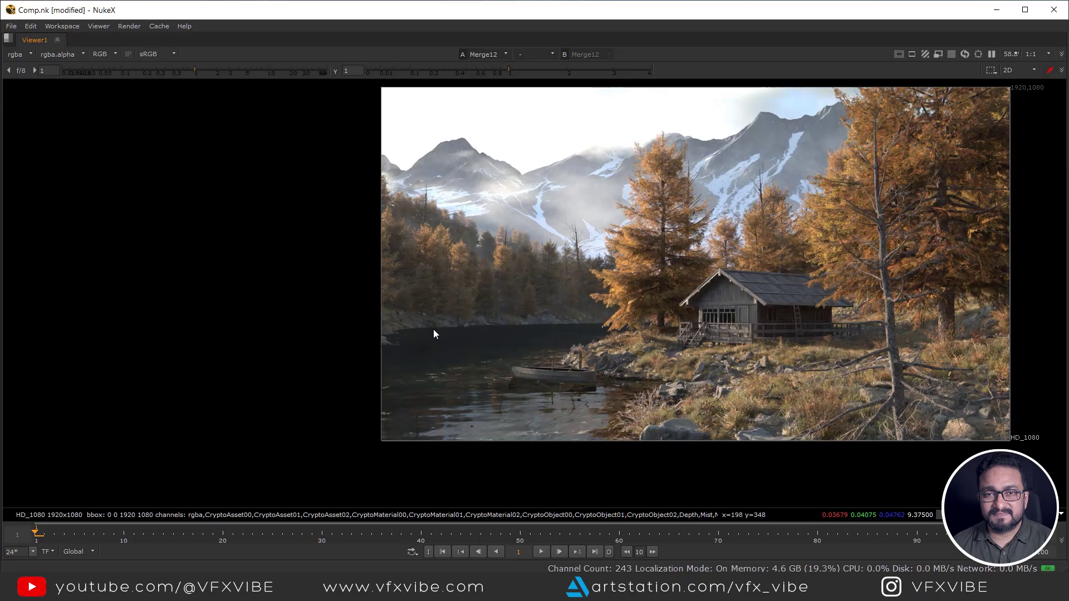
scroll(403, 332, "up", 10)
scroll(388, 339, "down", 12)
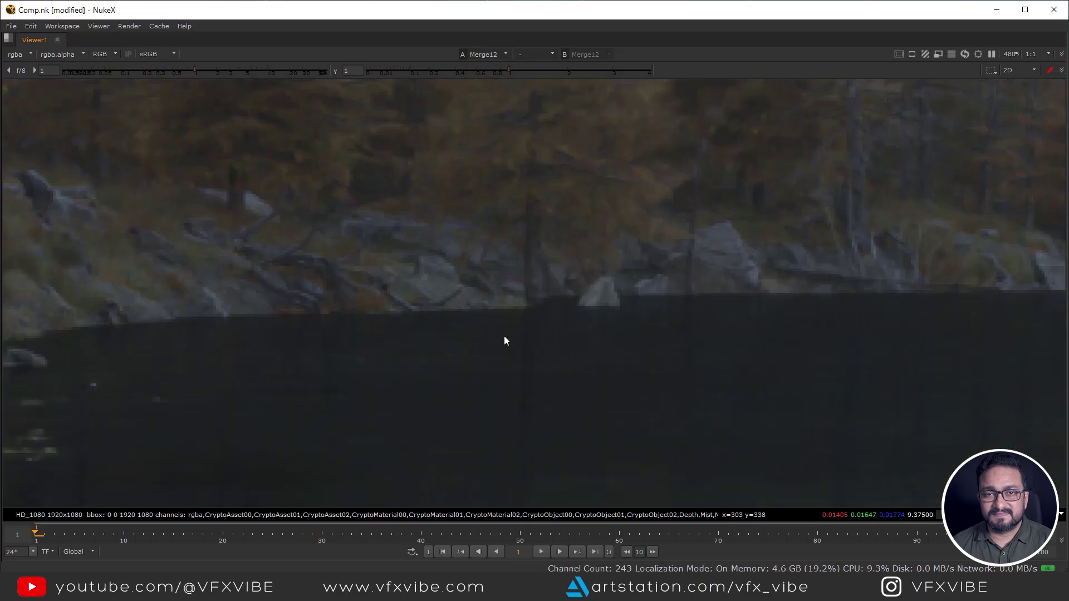
Step: Branch the spare DiffCol Shuffle from a new dot on the main pipe after VolumeInd, and view its output
key("space")
left_click_drag(688, 408, 691, 408)
mouse_move(592, 452)
middle_mouse_down()
mouse_move(572, 409)
mouse_move(578, 439)
middle_mouse_up()
left_click(587, 396, "ctrl")
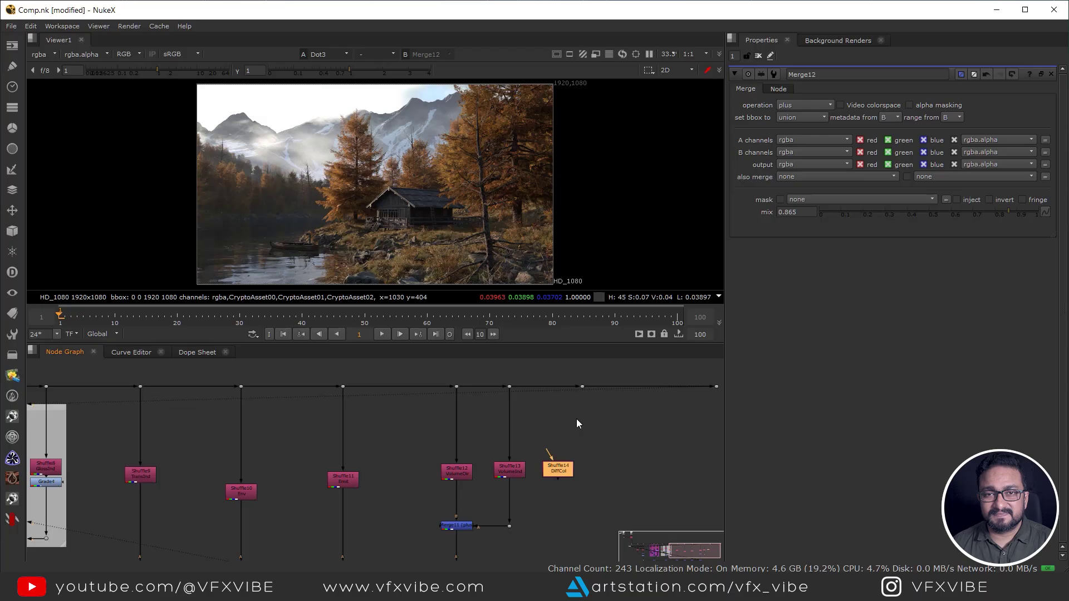
scroll(577, 423, "up", 2)
left_click_drag(534, 468, 584, 373)
left_click_drag(560, 488, 590, 505)
key("1")
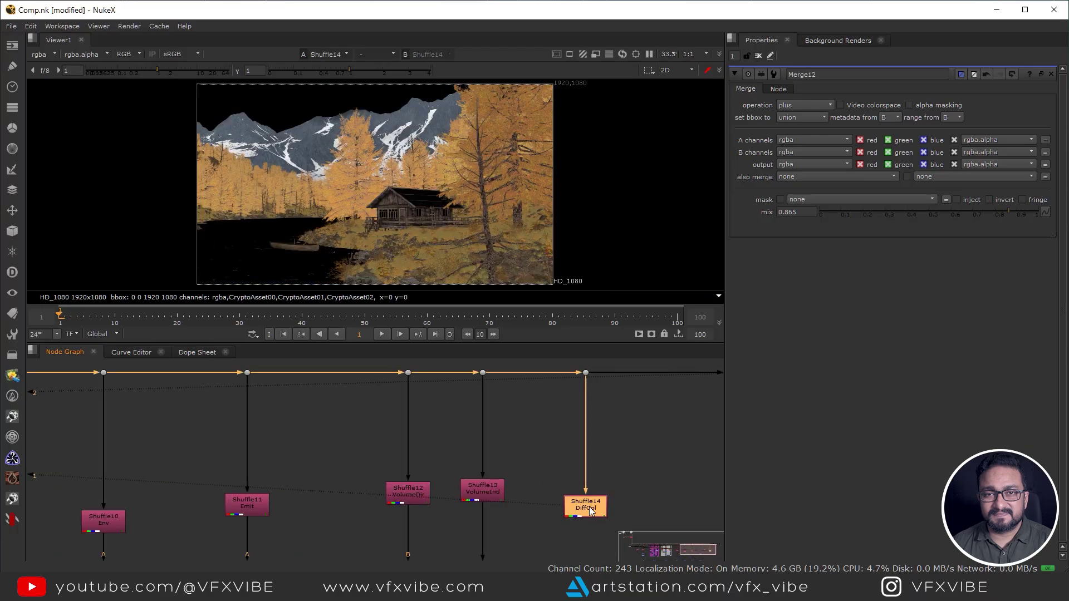
Step: Set the new Shuffle's first input layer to Mist and inspect the mist pass over the mountains
double_click(592, 511)
left_click(768, 109)
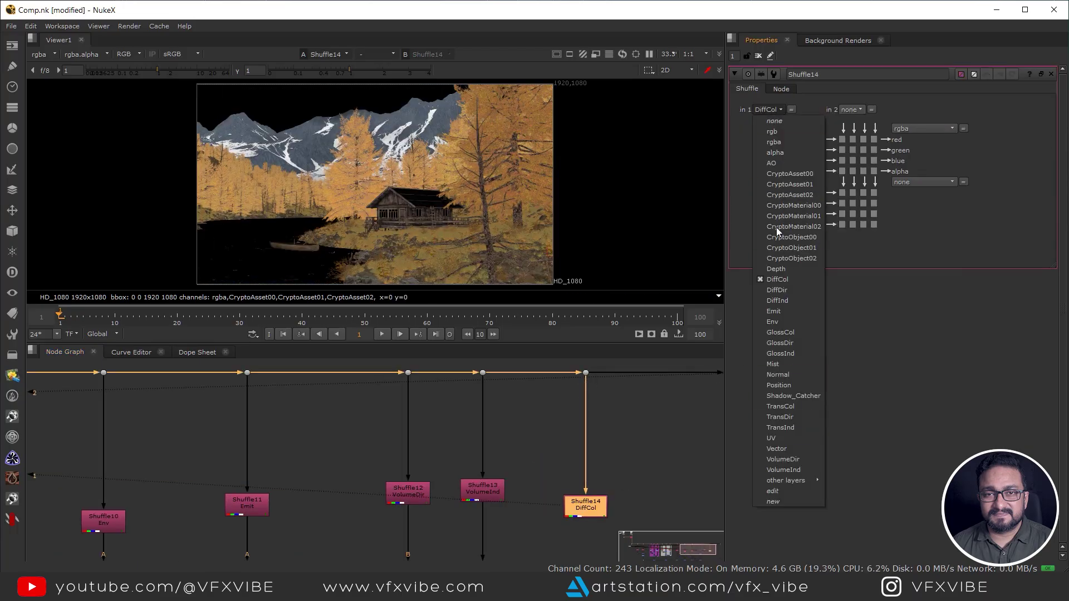
left_click(787, 344)
scroll(409, 142, "up", 4)
middle_click_drag(396, 132, 500, 163)
scroll(514, 167, "down", 3)
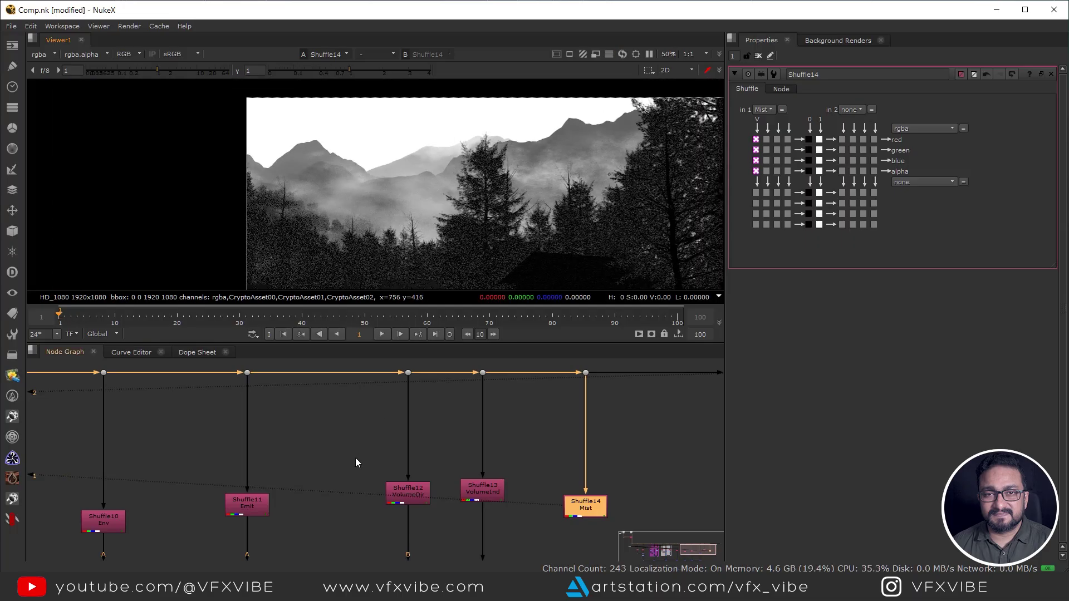
Step: View the original render at the main pipe's first dot and inspect its alpha channel
scroll(355, 458, "down", 5)
middle_click_drag(385, 456, 696, 517)
middle_click_drag(364, 472, 512, 457)
scroll(382, 463, "up", 3)
left_click(367, 483)
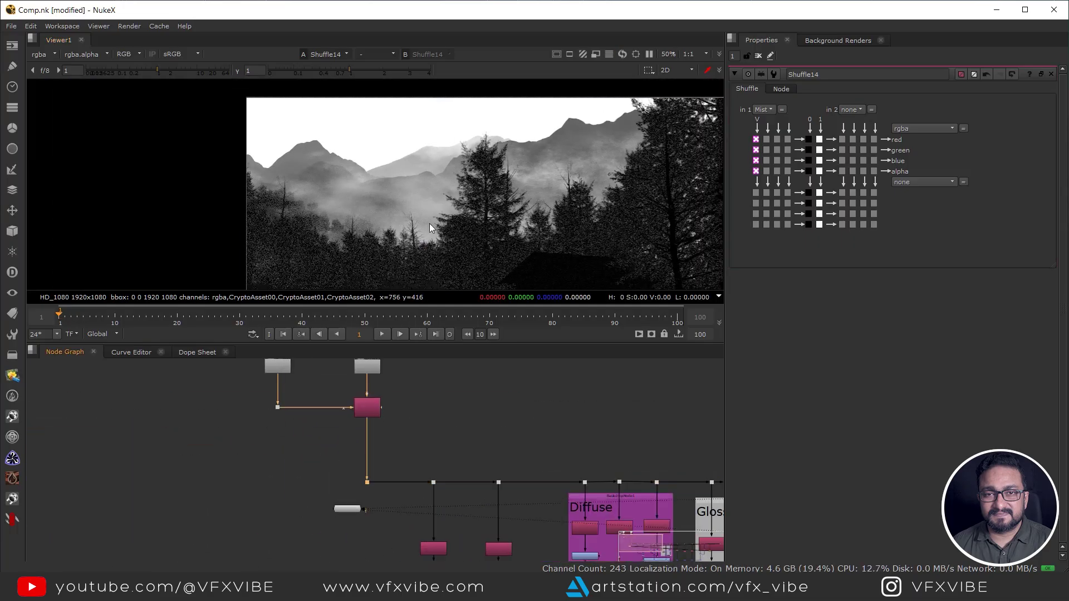
key("1")
key("a")
key("a")
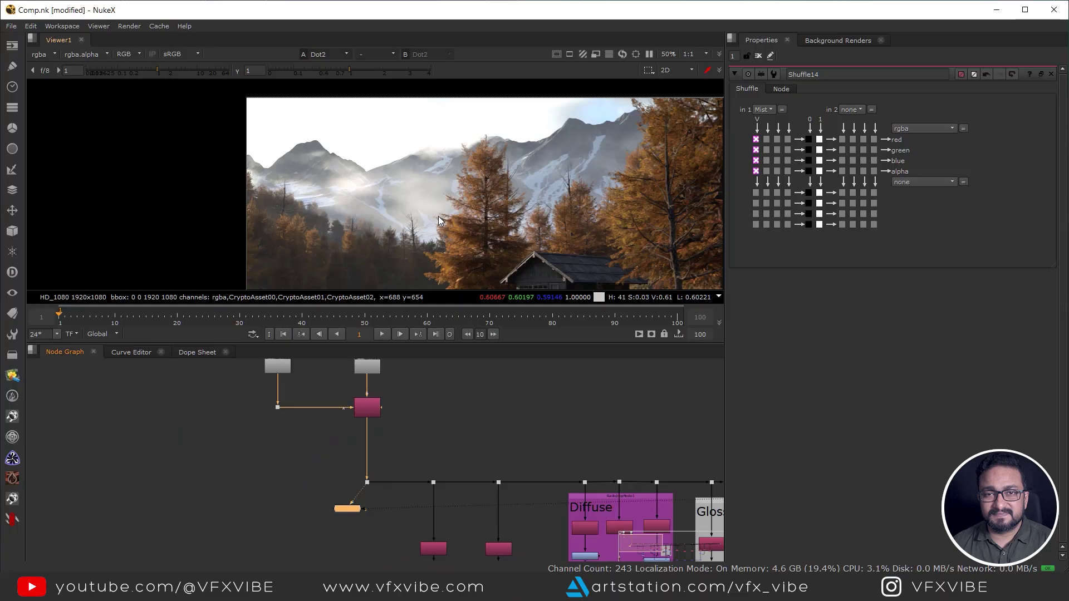
key("a")
key("a")
Step: Display the ambient occlusion pass from Shuffle2 in the viewer
middle_click_drag(438, 533, 426, 469)
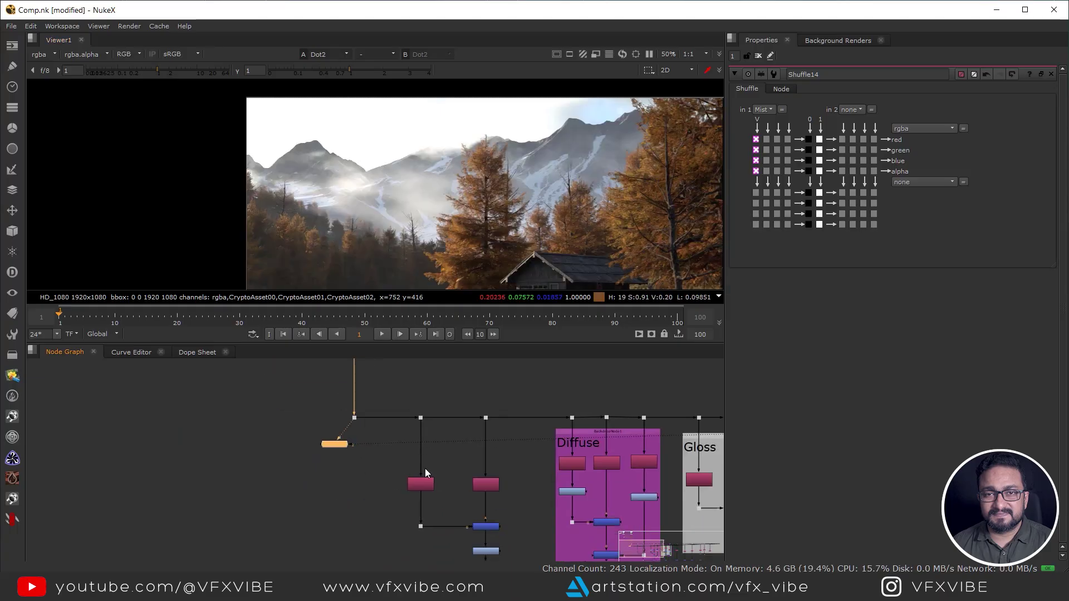
scroll(426, 468, "up", 3)
left_click(525, 490)
key("1")
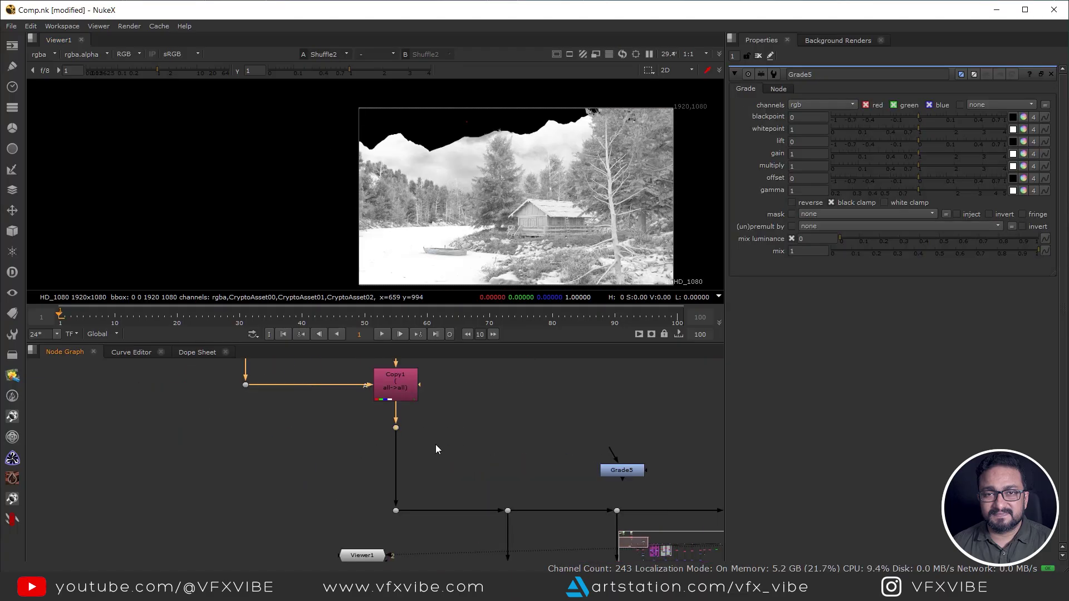
Step: Paste a Shuffle node beside Copy1, connect it to the dot below Copy1, and view its output
left_click(470, 395)
key("ctrl+v")
scroll(469, 396, "up", 3)
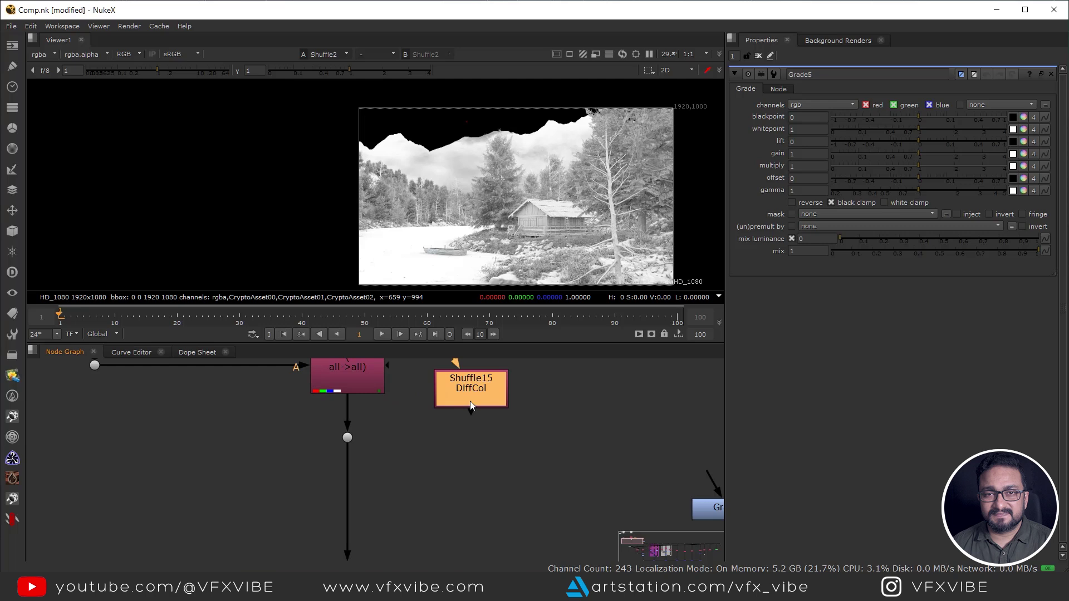
middle_click_drag(470, 402, 498, 462)
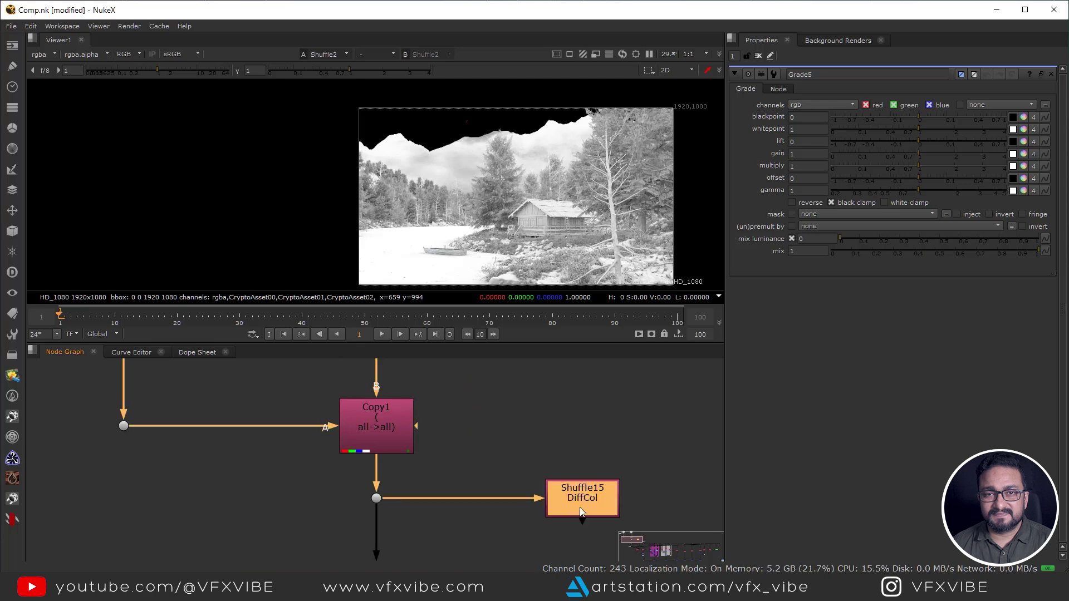
key("1")
double_click(577, 507)
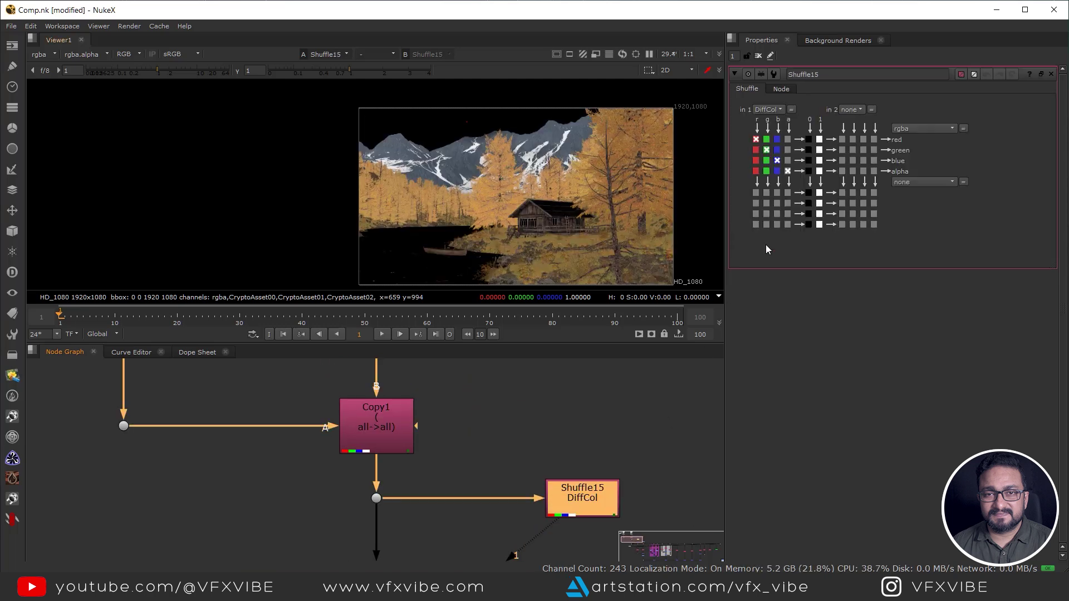
Step: Try alpha as the pasted Shuffle's first input layer, and settle on AO
left_click(774, 111)
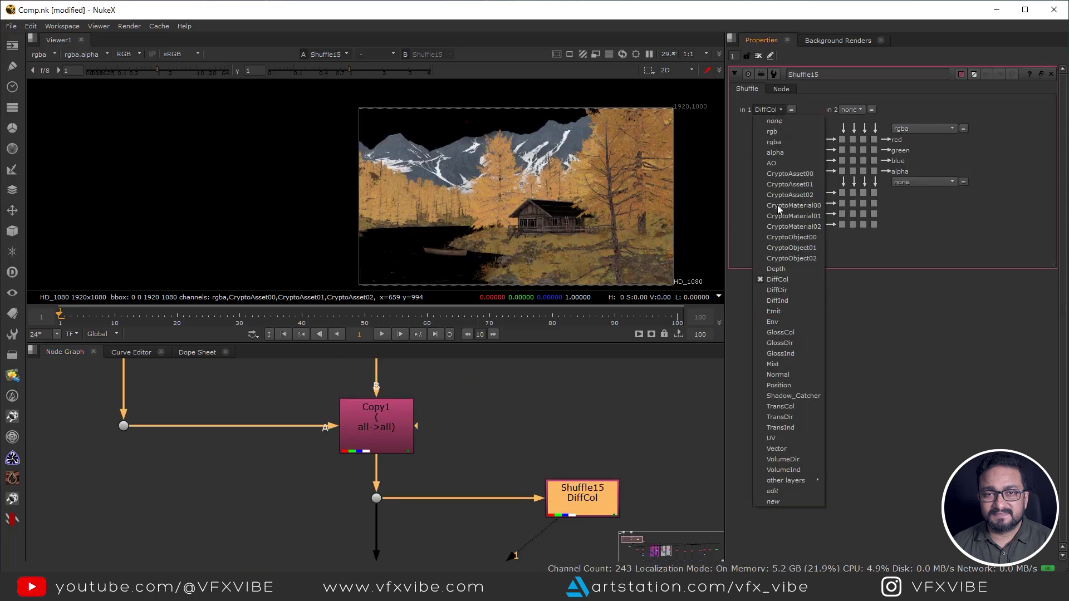
left_click(771, 150)
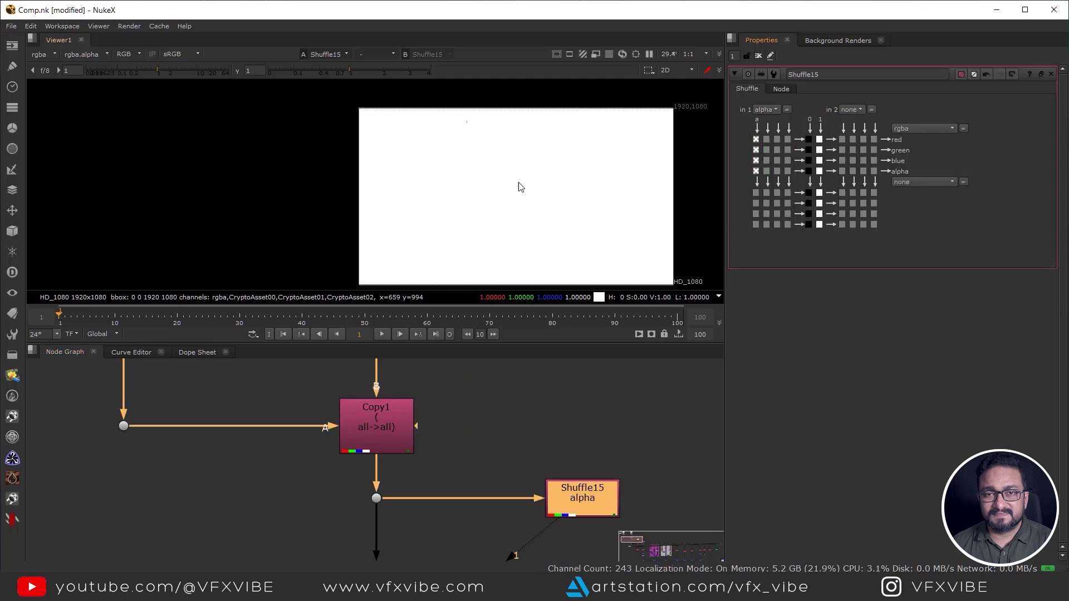
left_click(770, 111)
left_click(771, 163)
Step: Add a Grade after the AO Shuffle with gain 4, whitepoint 0.003 and gamma 0.84 to harden the sky matte
left_click(526, 471)
key("g")
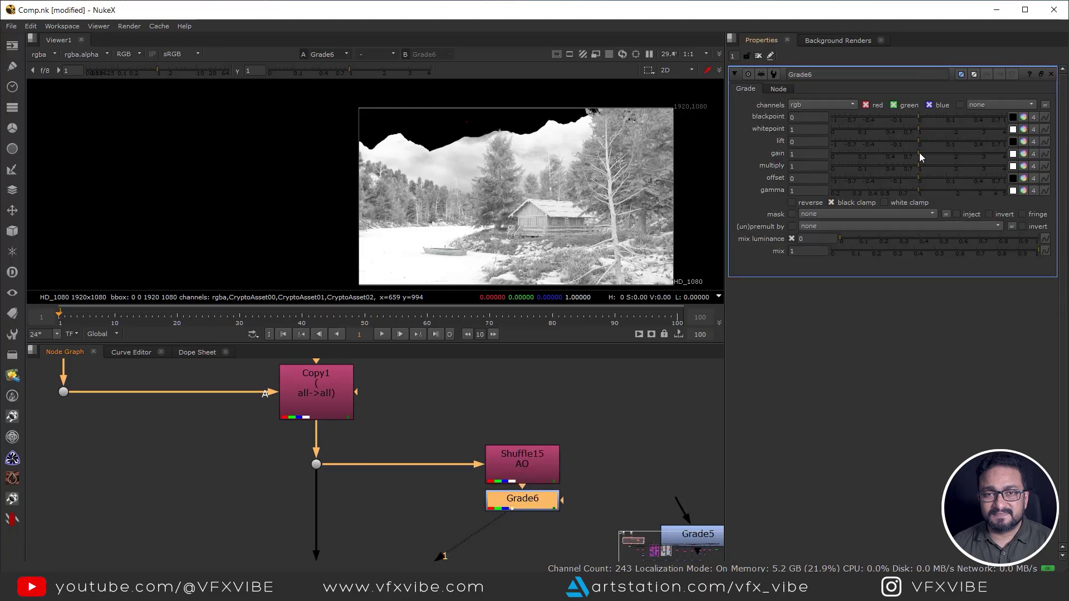
left_click_drag(920, 154, 1005, 154)
left_click(886, 129)
left_click_drag(872, 133, 835, 137)
scroll(561, 155, "up", 5)
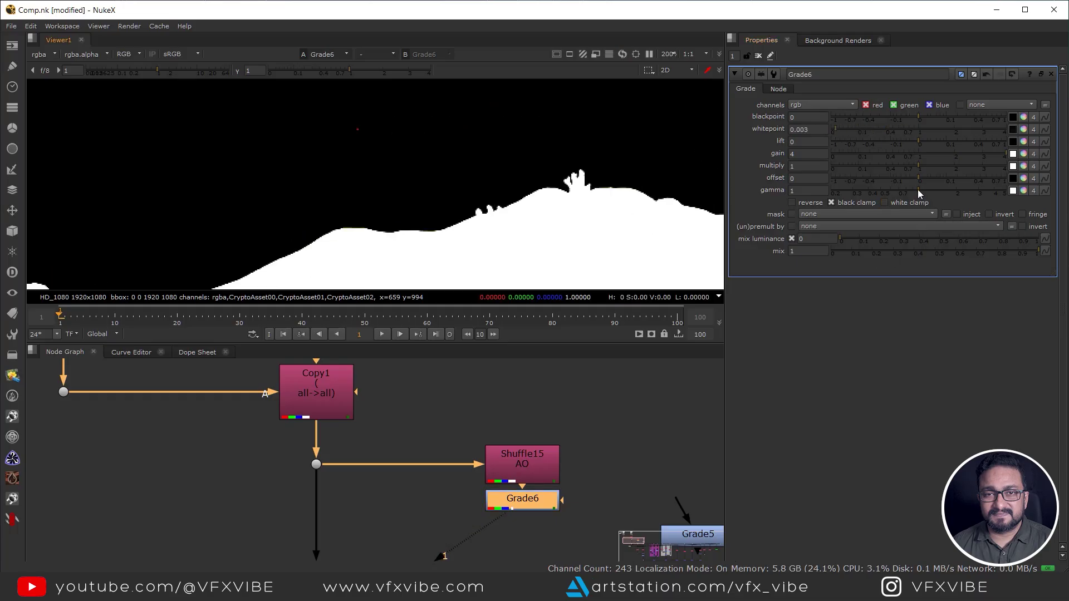
left_click_drag(919, 194, 909, 193)
scroll(556, 201, "up", 3)
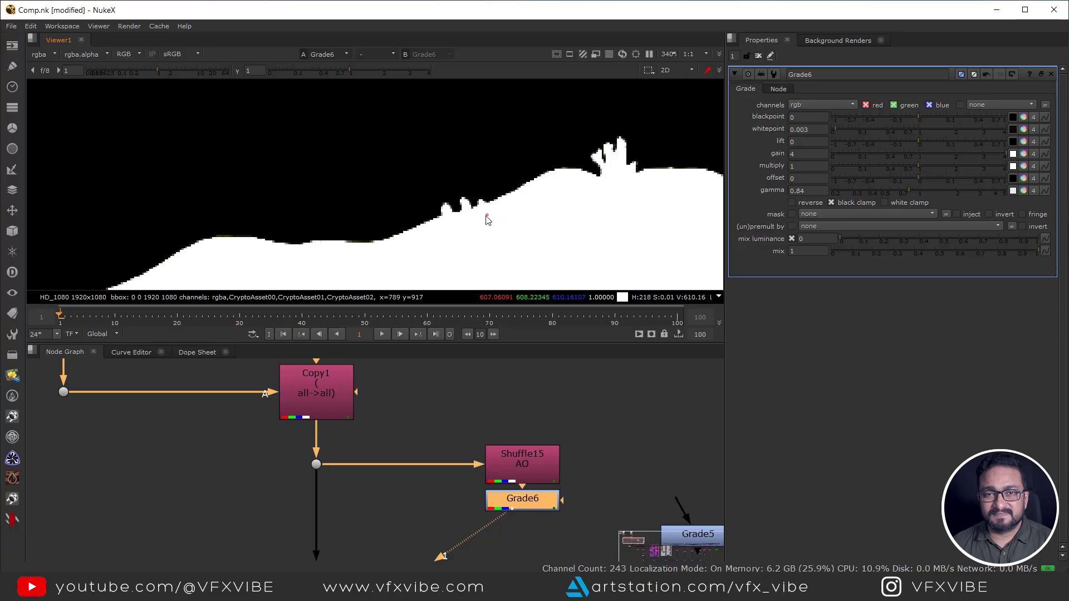
Step: Add a Clamp node after the AO Grade and check the matte along the mountain ridge
middle_click_drag(588, 521, 550, 441)
left_click(560, 426)
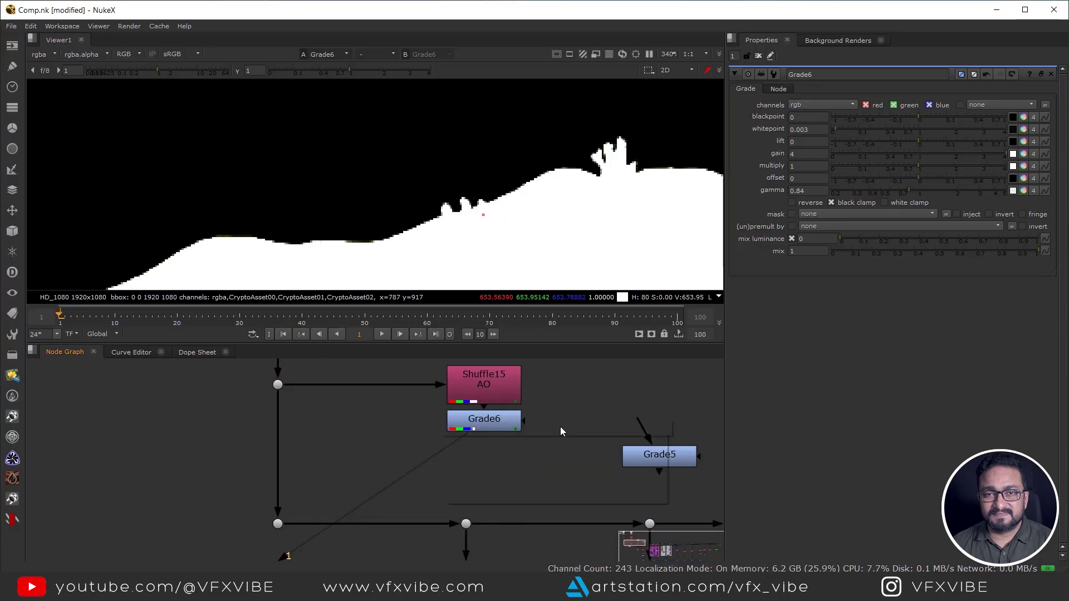
key("Tab")
type("cl")
left_click(495, 463)
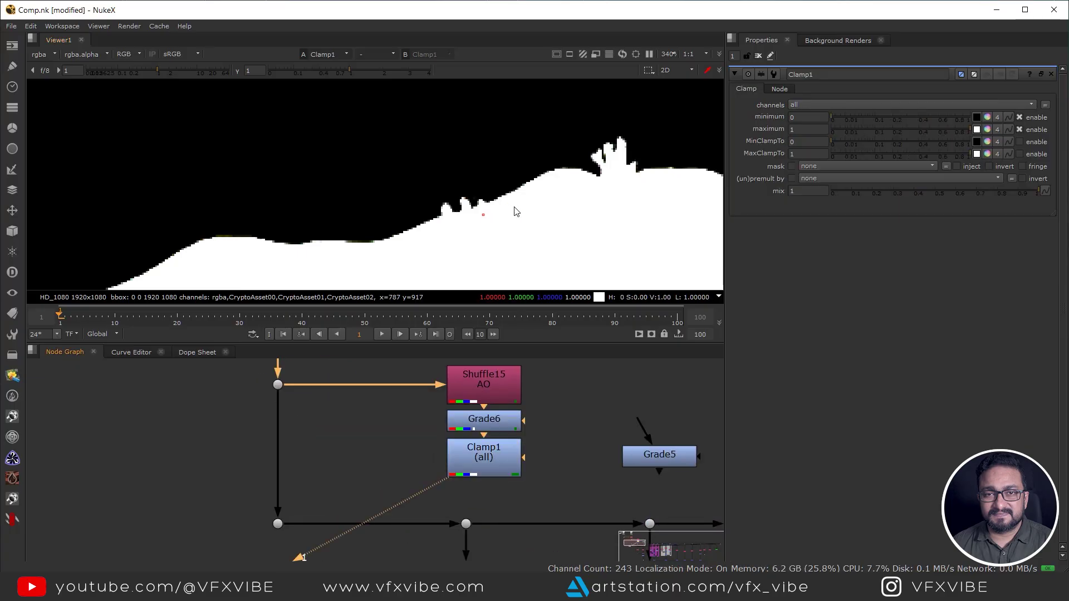
scroll(526, 205, "down", 6)
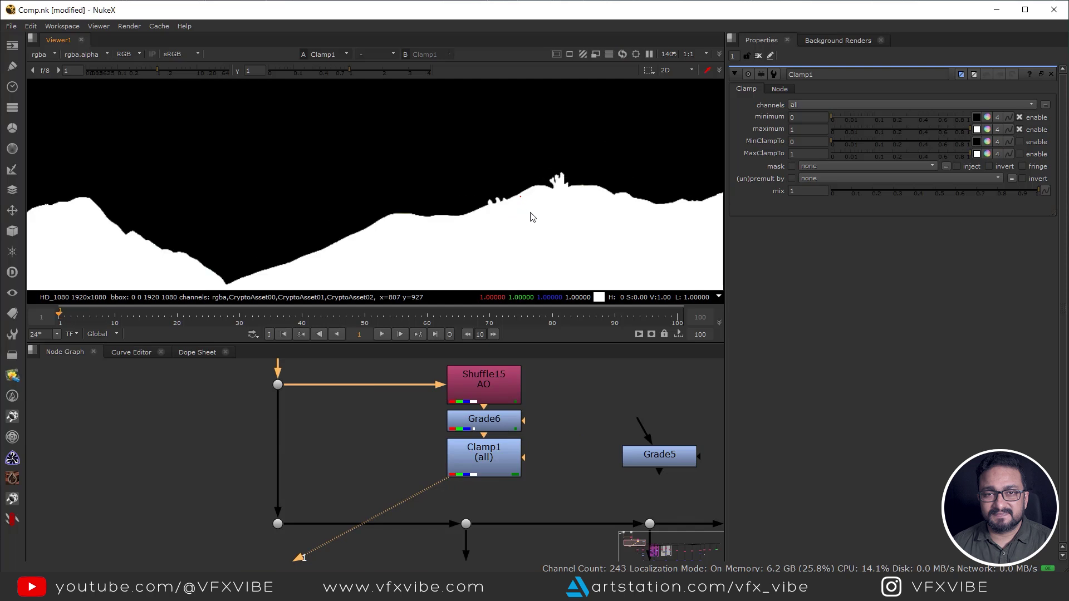
scroll(503, 468, "down", 3)
Step: Insert a Copy node in the main pipe below Copy1, fed by the Clamp as its A input, and view it
left_click_drag(543, 381, 432, 458)
scroll(456, 466, "down", 3)
left_click_drag(317, 370, 479, 500)
left_click(480, 473)
scroll(479, 473, "up", 6)
scroll(481, 480, "down", 3)
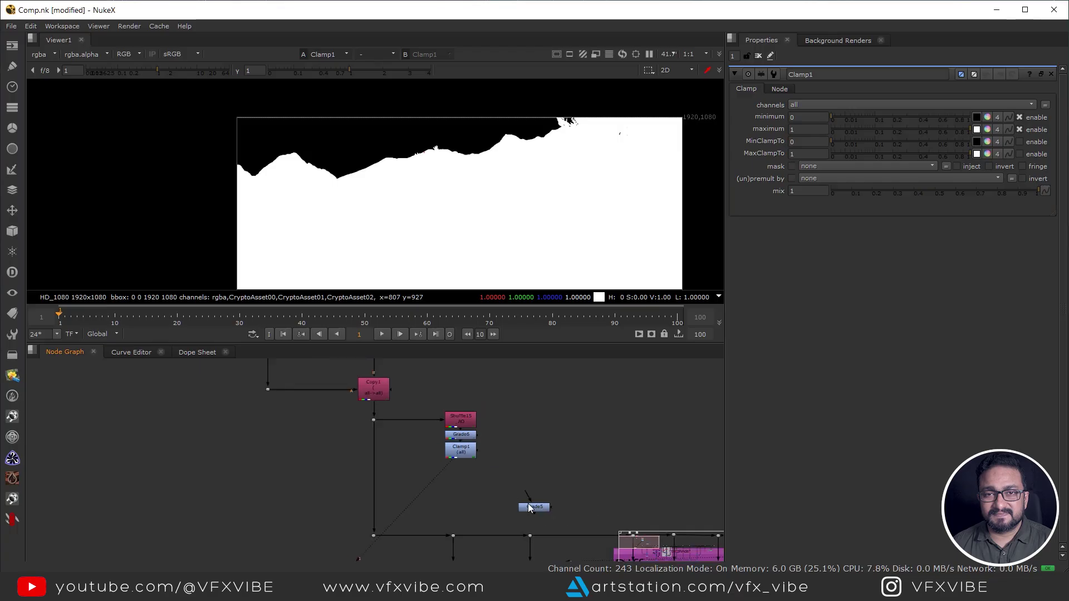
middle_click_drag(503, 499, 518, 464)
left_click(420, 428)
scroll(420, 427, "up", 3)
key("k")
left_click_drag(418, 427, 363, 433)
key("1")
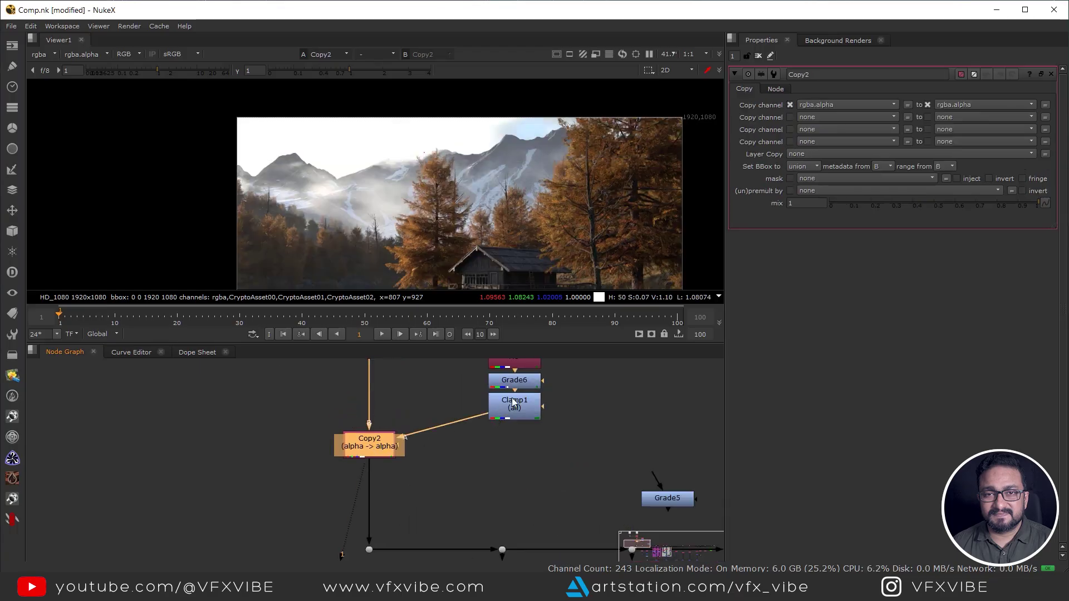
Step: Set the new Copy node to copy rgba.red into rgba.alpha
left_click(831, 106)
left_click(832, 115)
left_click(829, 106)
left_click(804, 61)
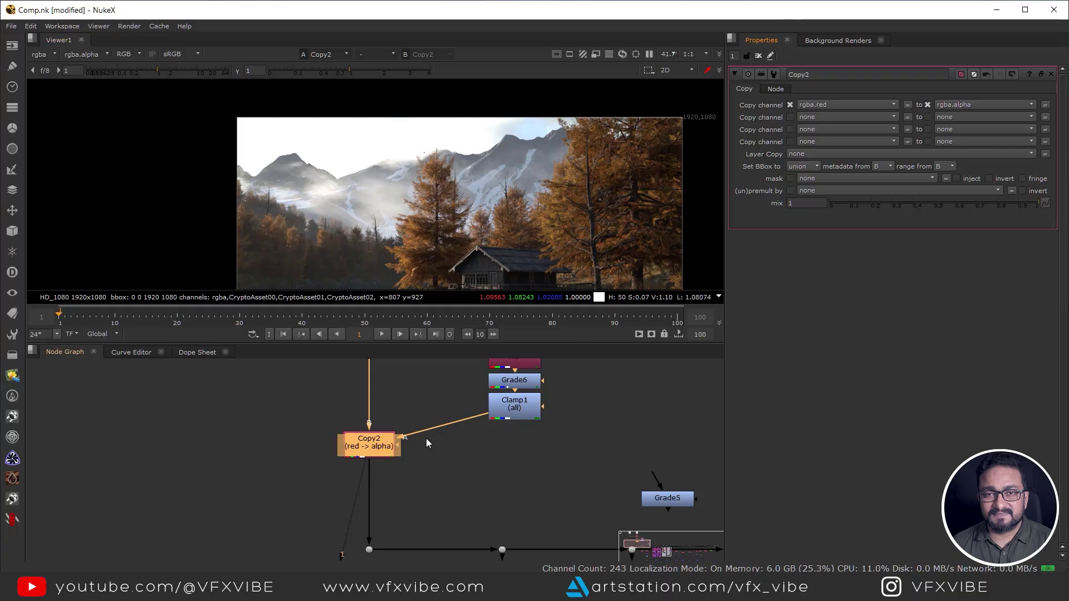
left_click(212, 124)
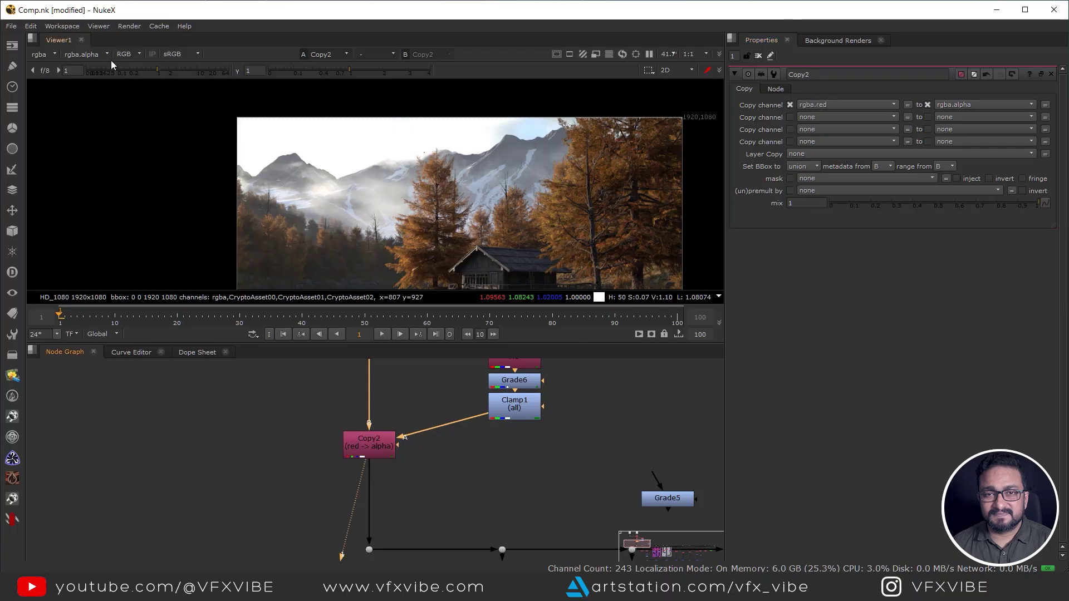
Step: Check the new Copy node's alpha channel in the viewer, and return the display to rgba
left_click(35, 54)
left_click(43, 100)
scroll(373, 157, "down", 1)
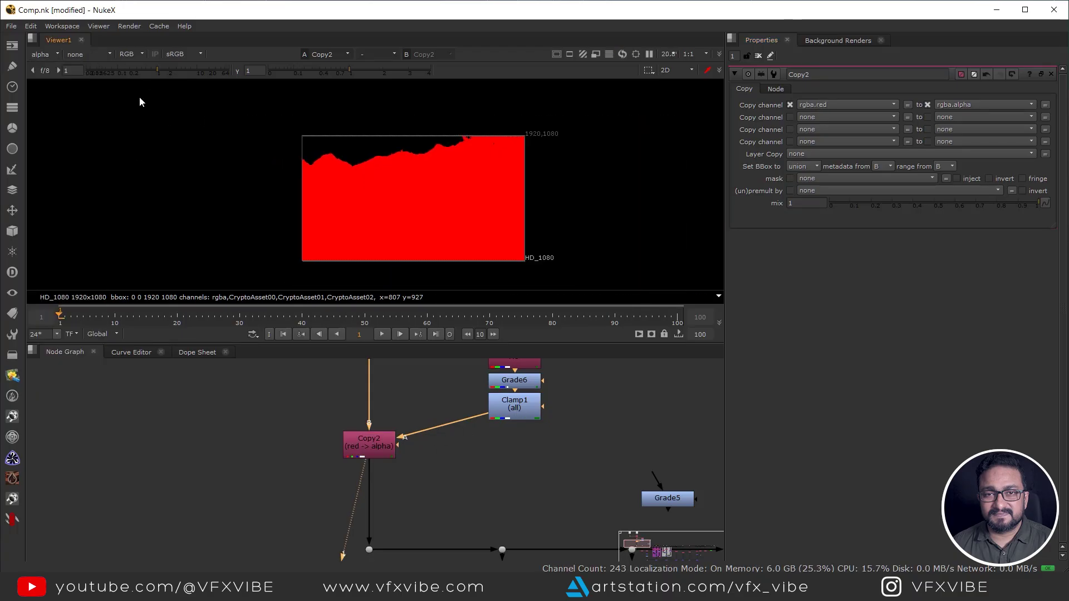
left_click(40, 55)
left_click(41, 78)
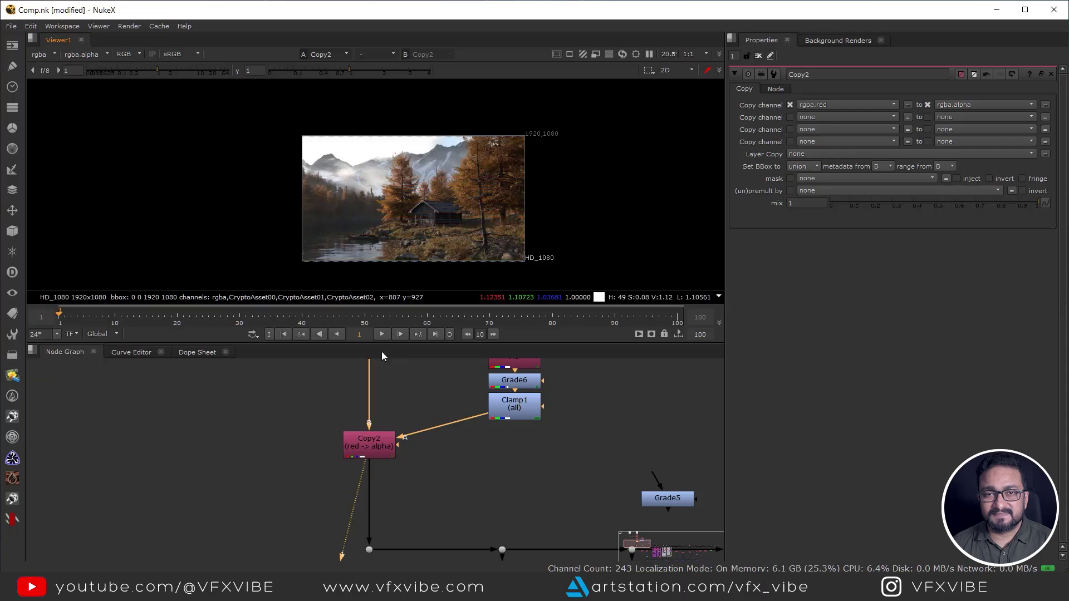
Step: Move the Clamp node level with Copy2 so that their connection runs straight
scroll(480, 434, "down", 2)
middle_click_drag(480, 431, 480, 449)
scroll(479, 436, "up", 3)
left_click_drag(487, 438, 488, 469)
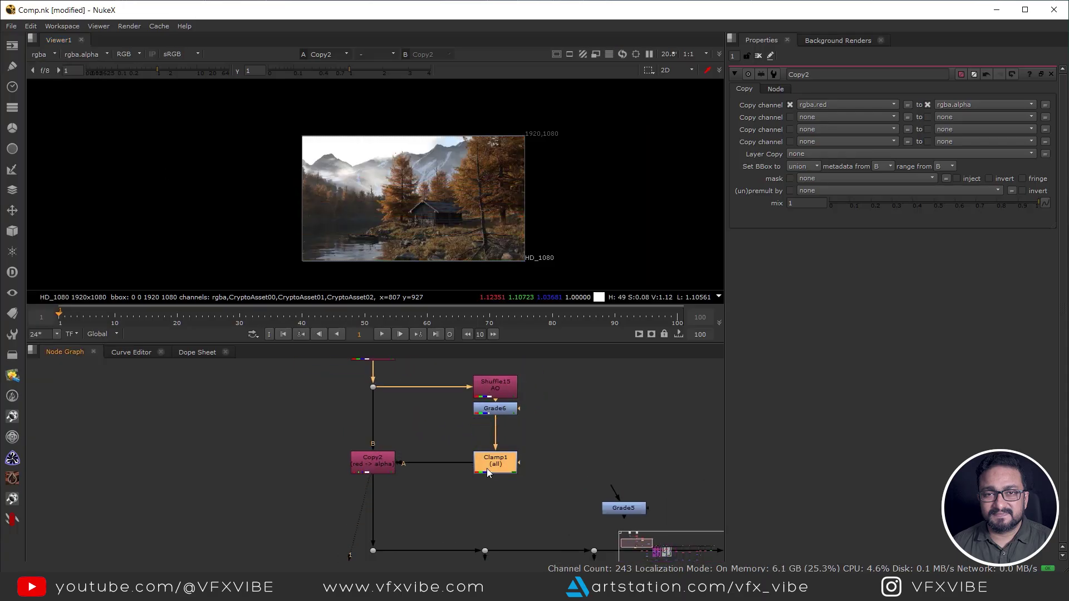
Step: Return to the Mist Shuffle at the end of the node tree and display its output
scroll(488, 472, "down", 2)
scroll(513, 480, "down", 4)
middle_click_drag(644, 544, 220, 429)
scroll(579, 438, "up", 6)
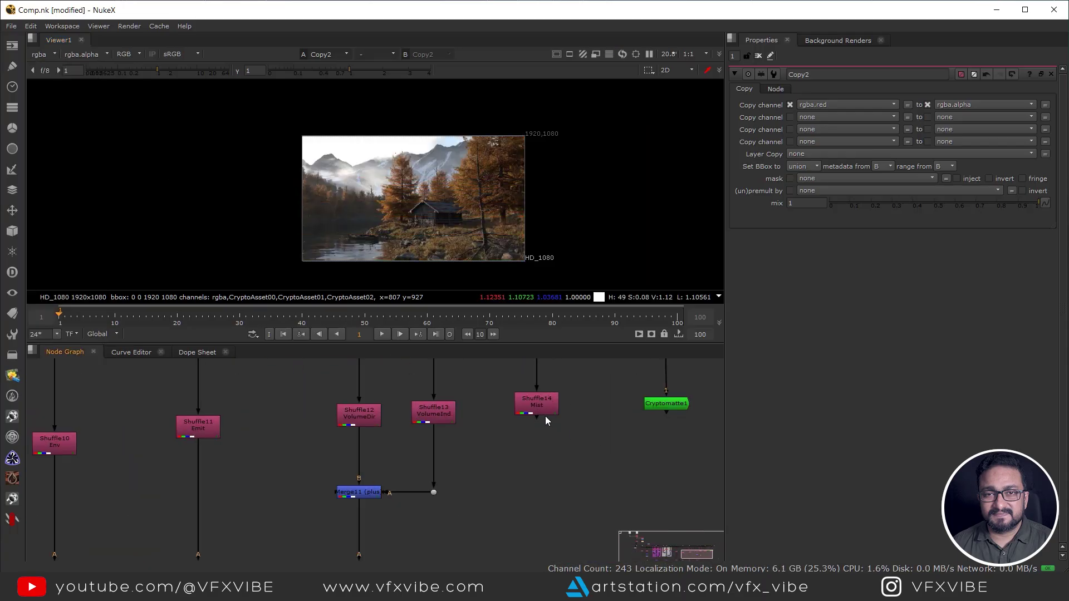
scroll(540, 407, "down", 2)
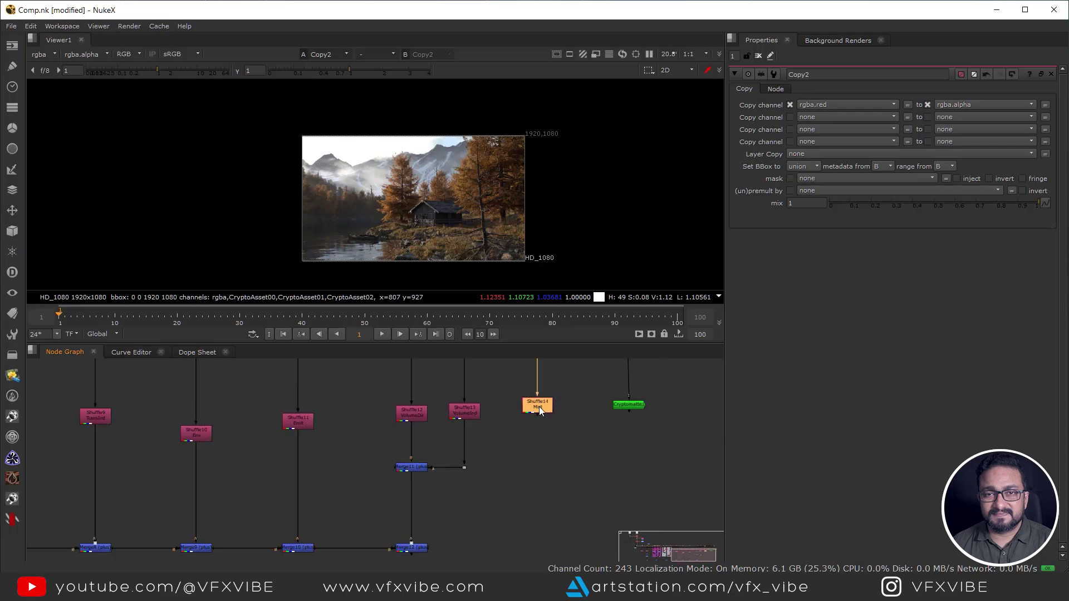
key("1")
middle_click_drag(628, 418, 603, 481)
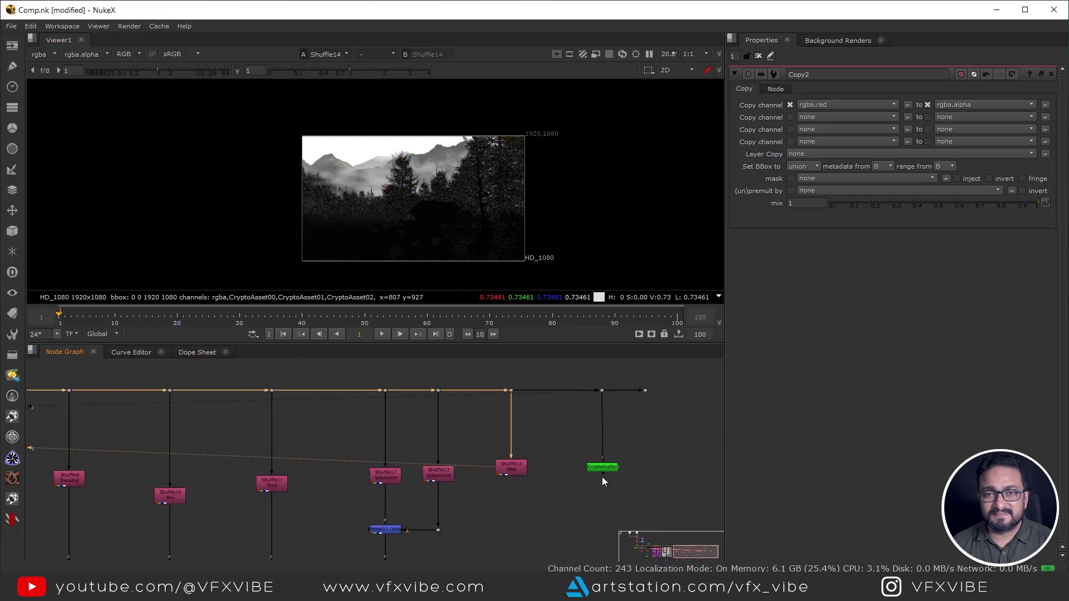
Step: Add an over Merge below the Mist Shuffle, connect it to the Mist pass and Merge12, and view its output
middle_click_drag(540, 509, 532, 462)
mouse_move(486, 511)
middle_mouse_down()
mouse_move(508, 426)
mouse_move(511, 459)
middle_mouse_up()
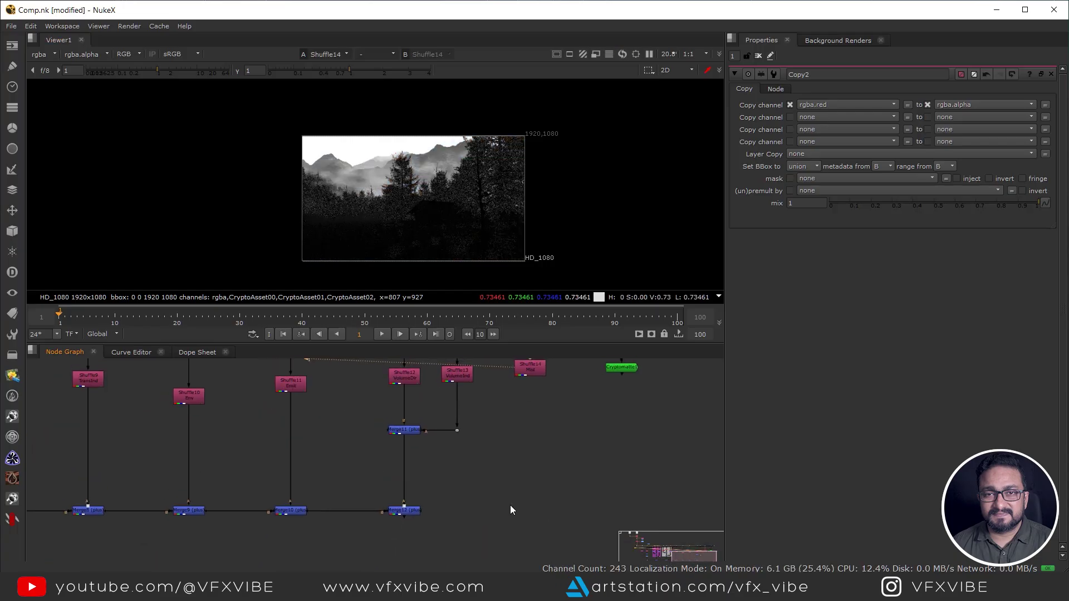
key("m")
scroll(514, 493, "up", 3)
left_click(505, 502)
left_click_drag(523, 472, 338, 525)
left_click_drag(520, 500, 544, 528)
scroll(544, 527, "down", 2)
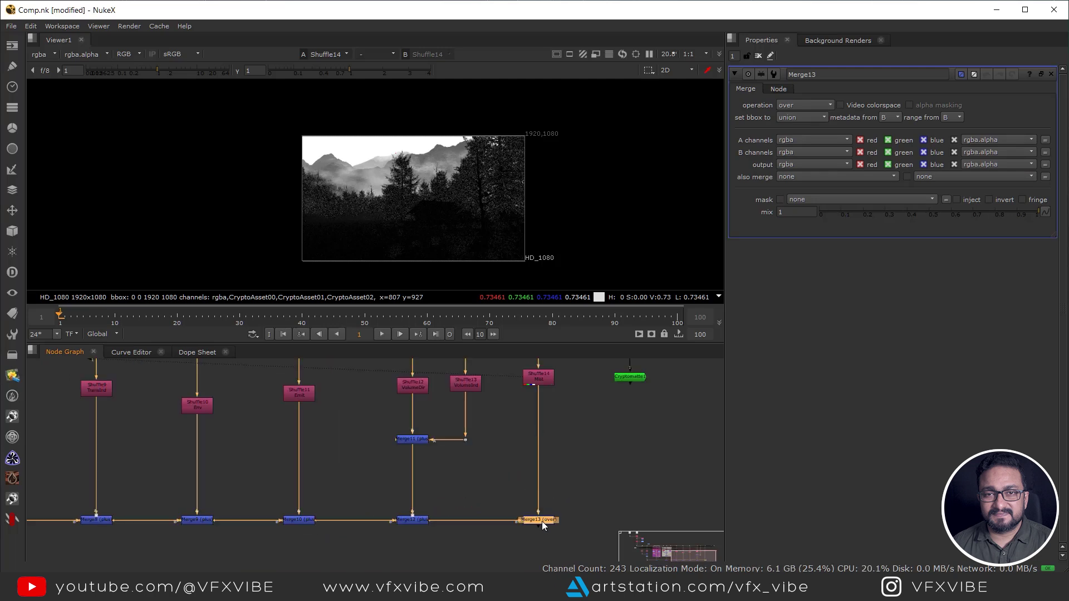
key("1")
left_click(417, 521)
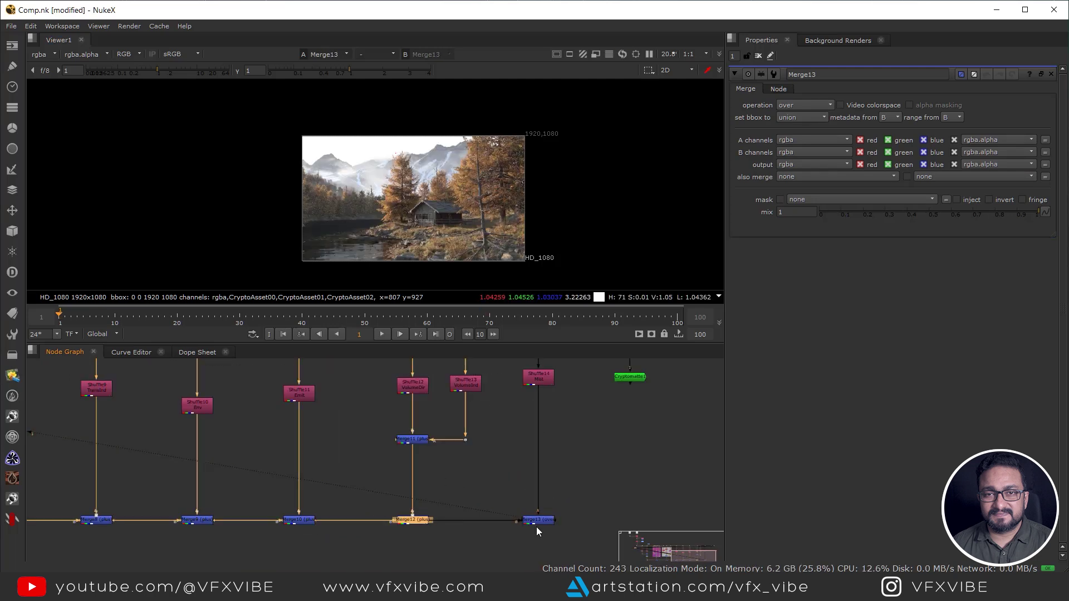
Step: Compare the mountains and sky with and without the Mist merge by viewing Merge13 and then Merge12
key("1")
left_click(490, 491)
left_click(543, 522)
scroll(366, 131, "up", 2)
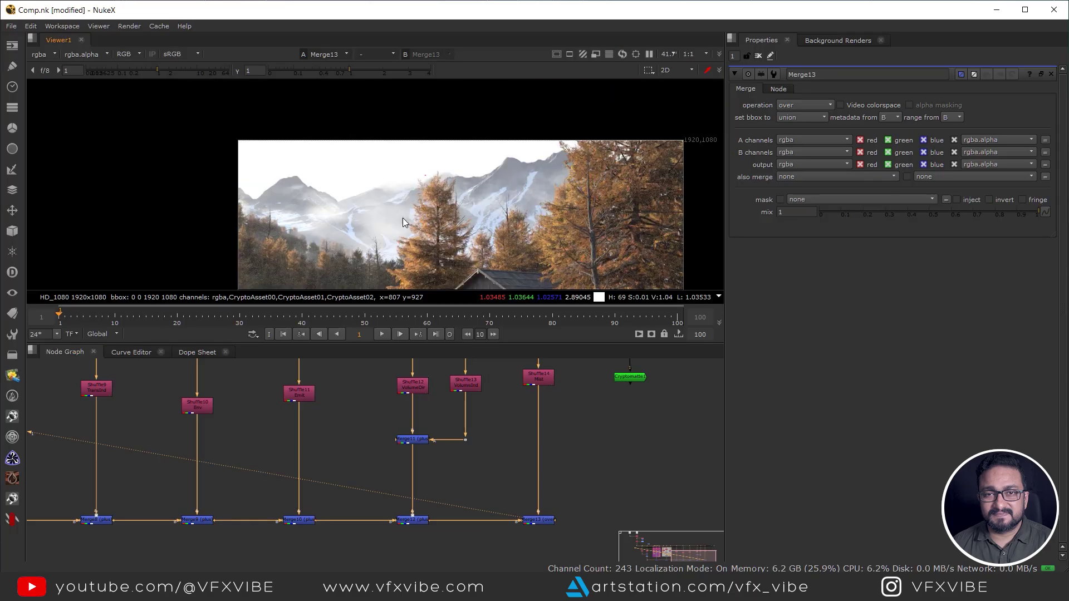
scroll(369, 168, "up", 2)
left_click(538, 519)
key("1")
left_click(412, 519)
key("1")
Step: Move the Cryptomatte node and its pipe dot farther away from the Mist branch to make room
middle_click_drag(576, 446, 541, 513)
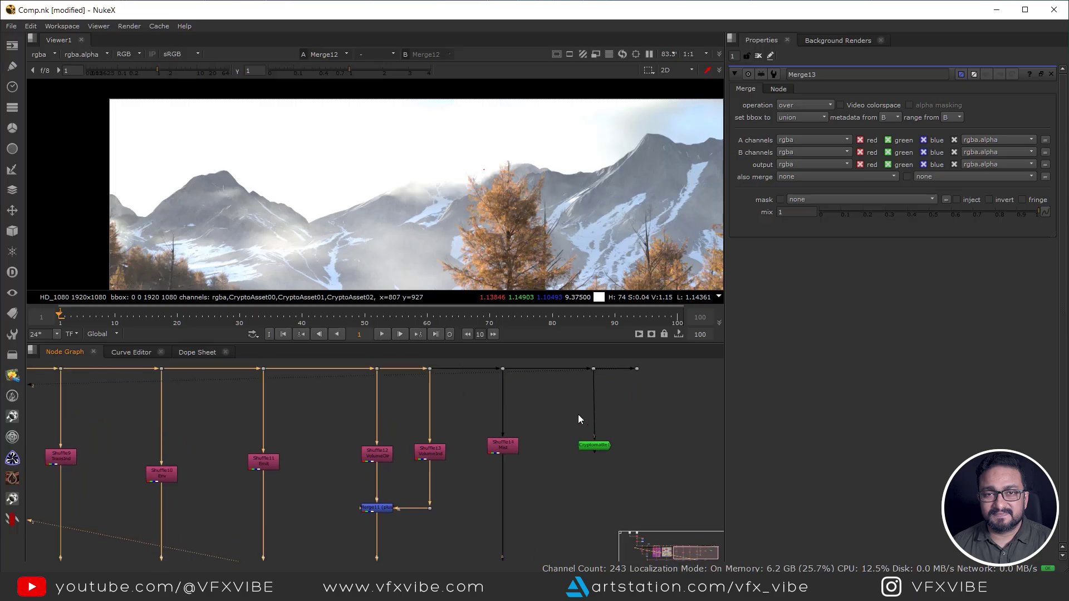
middle_click_drag(578, 414, 571, 458)
left_click_drag(549, 379, 655, 509)
left_click_drag(595, 490, 653, 491)
left_click(571, 465)
Step: Add a Grade node below the Mist Shuffle
scroll(565, 506, "up", 2)
key("k")
key("Delete")
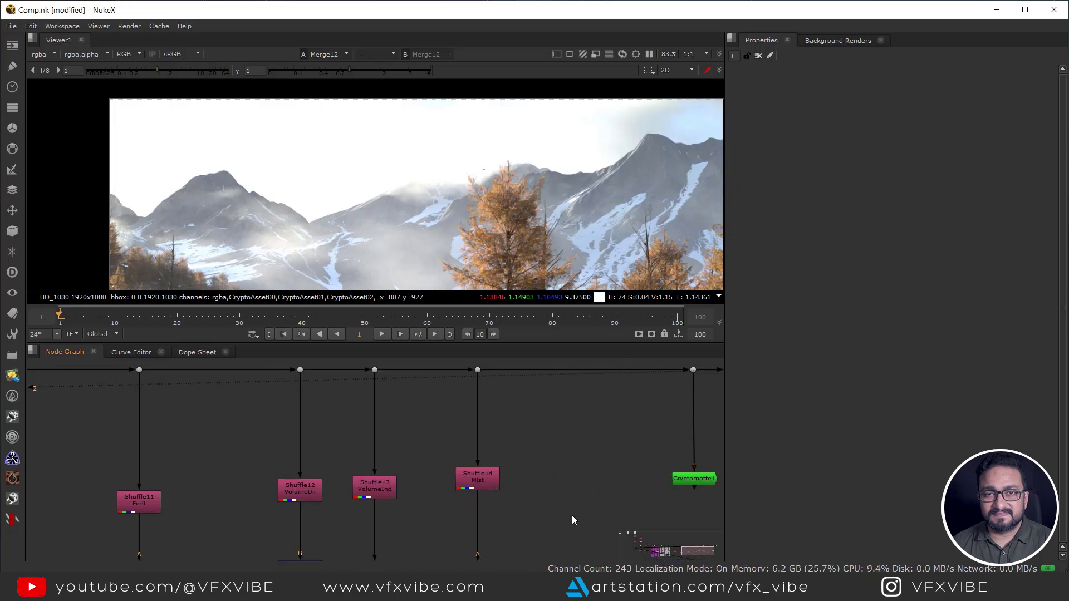
scroll(557, 490, "down", 2)
key("g")
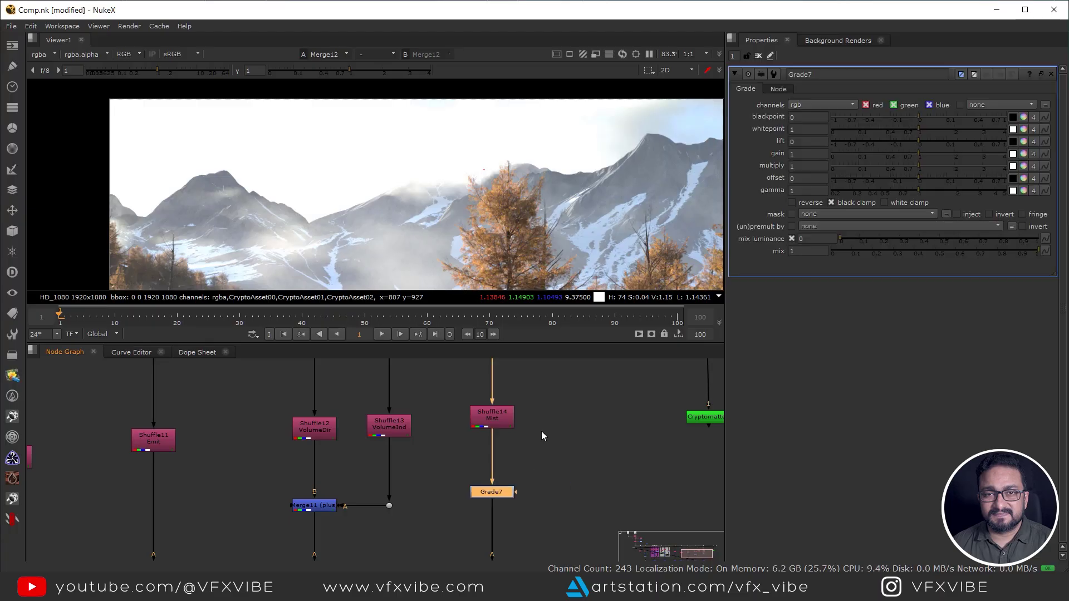
Step: Branch a pasted Shuffle off a new dot on the main pipe beside the Mist pass, and set its input to alpha
scroll(552, 412, "up", 2)
left_click(592, 363, "ctrl")
key("ctrl+v")
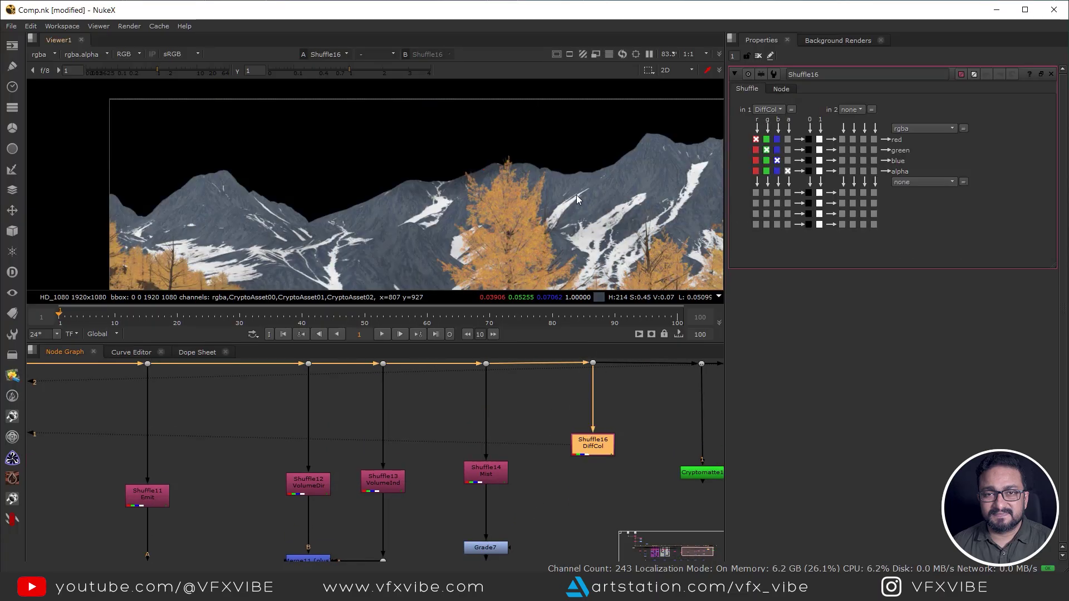
key("a")
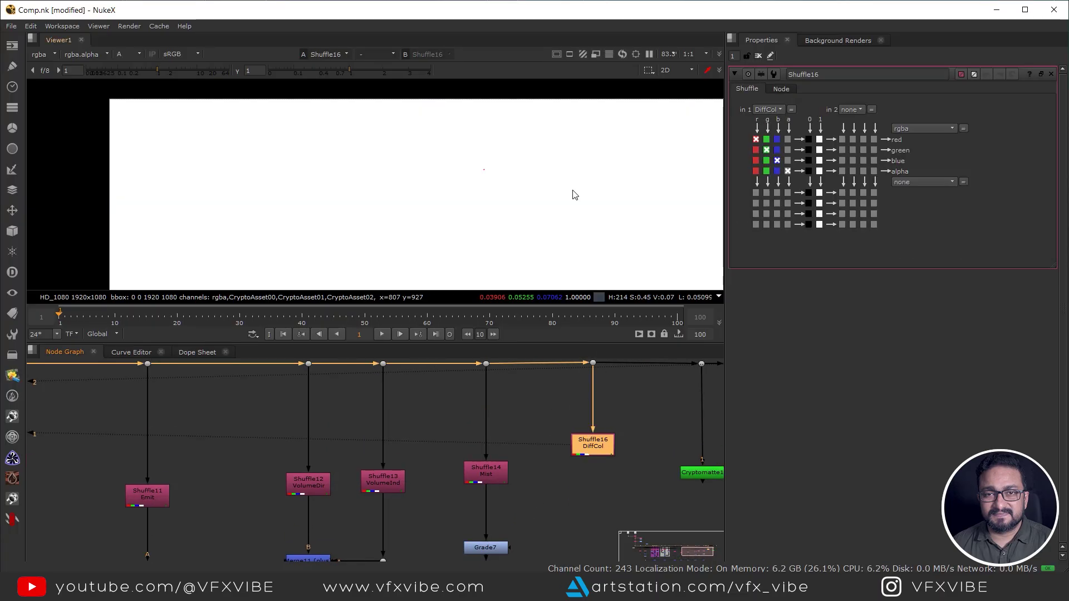
key("a")
key("a")
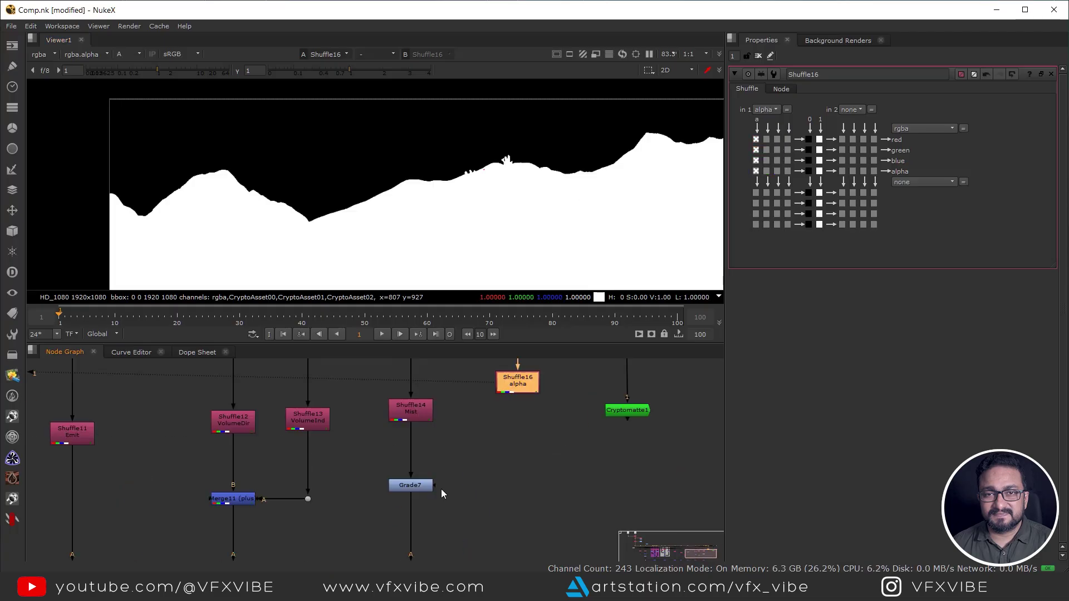
Step: Connect the Mist Grade's mask to the alpha Shuffle and view the Grade's output
scroll(441, 488, "up", 2)
left_click(491, 461)
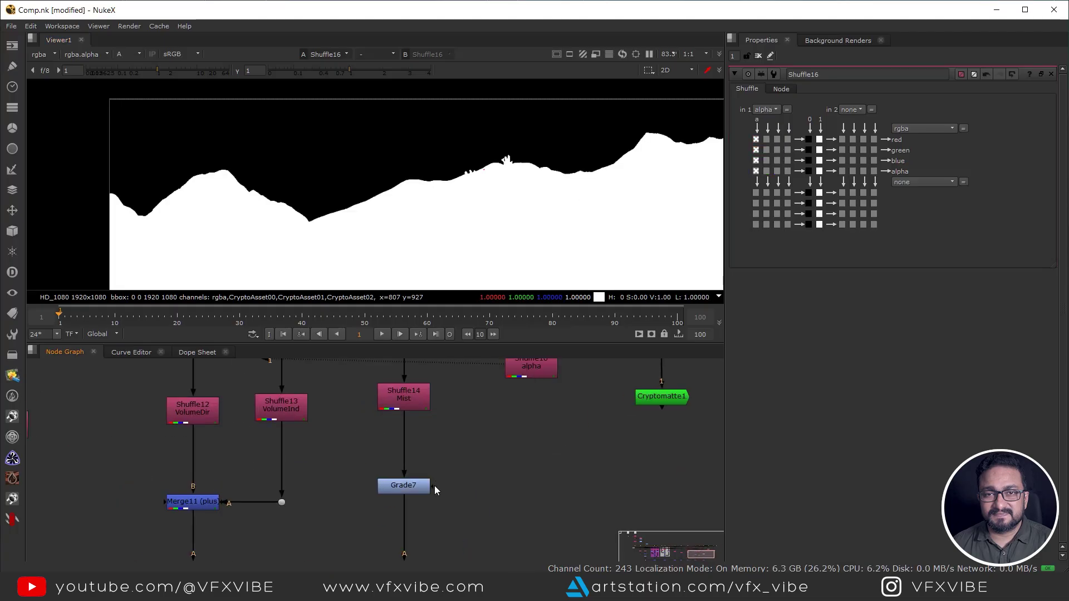
key("1")
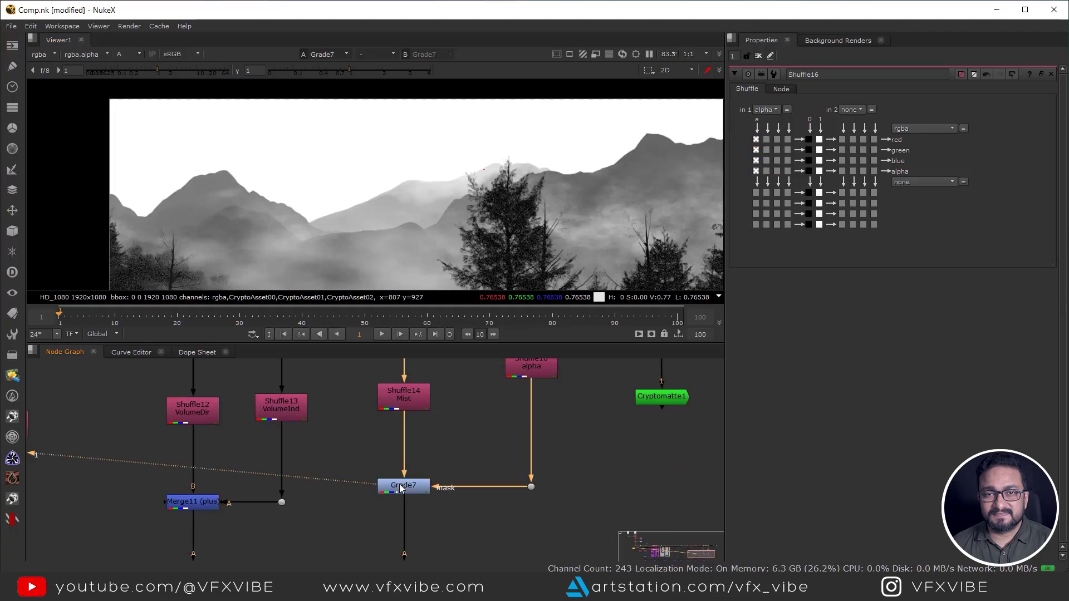
Step: Grade the Mist pass on rgba channels with gain 0.002 and an inverted mask to darken only the sky
double_click(403, 486)
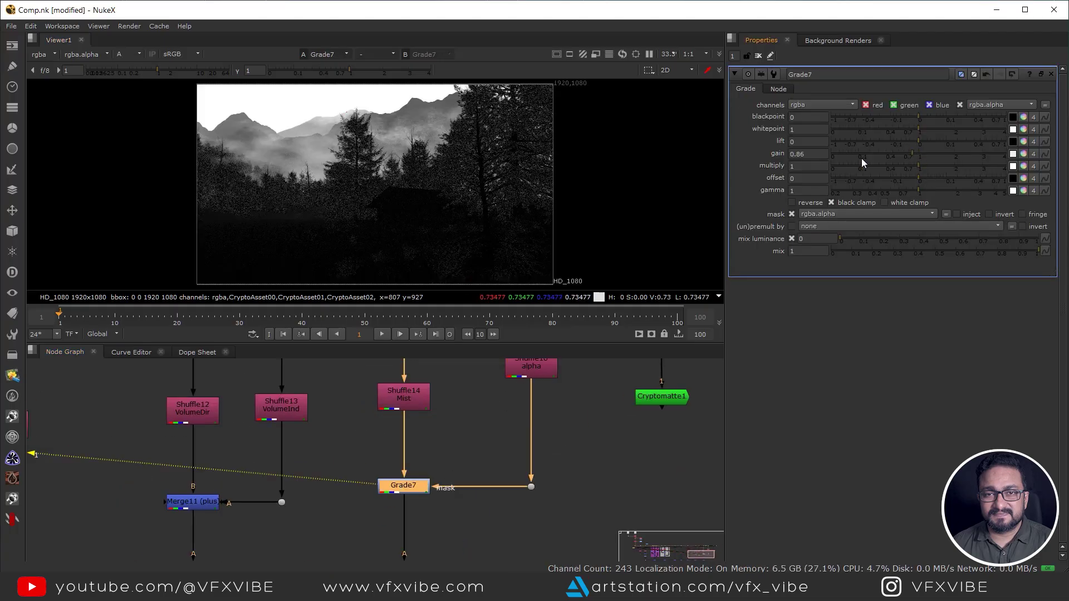
left_click_drag(861, 158, 834, 161)
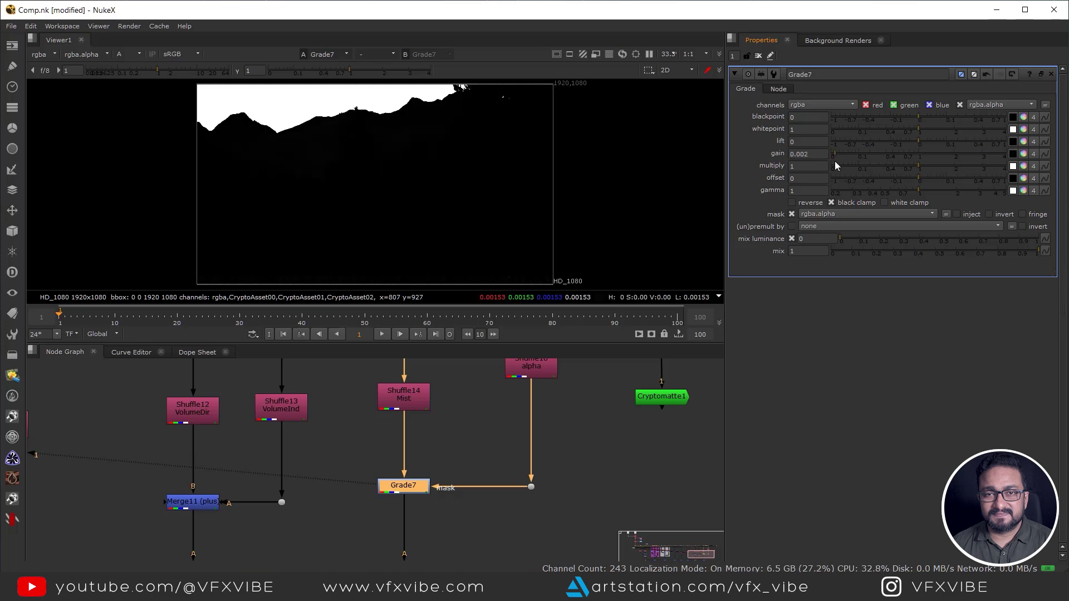
left_click(989, 214)
scroll(505, 158, "up", 5)
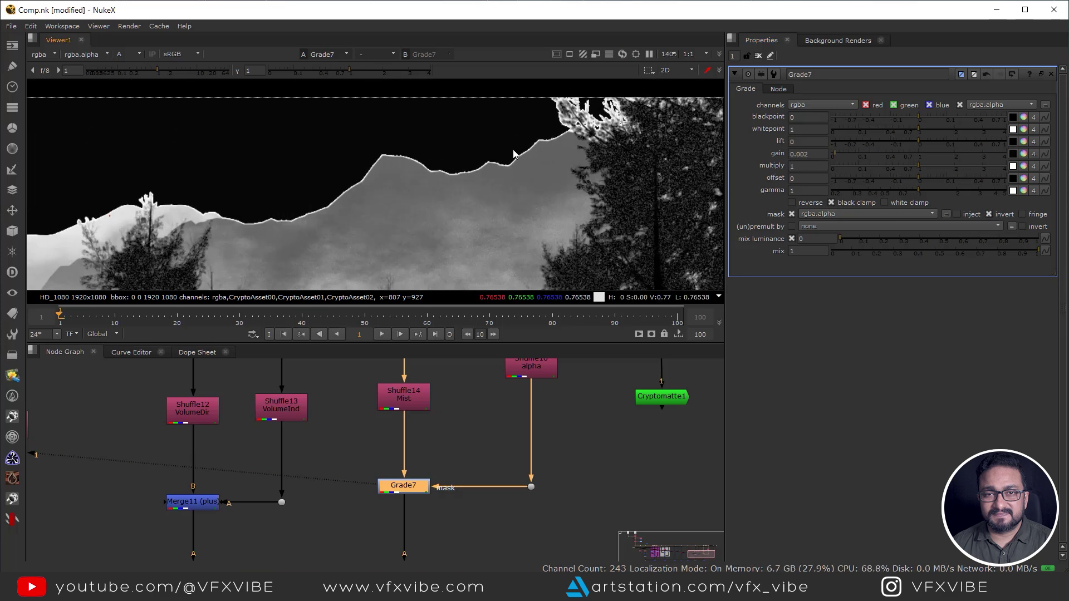
Step: Add an Erode (fast) node with size -1.2 below the alpha Shuffle and view its output
middle_click_drag(541, 387, 536, 441)
left_click(534, 404)
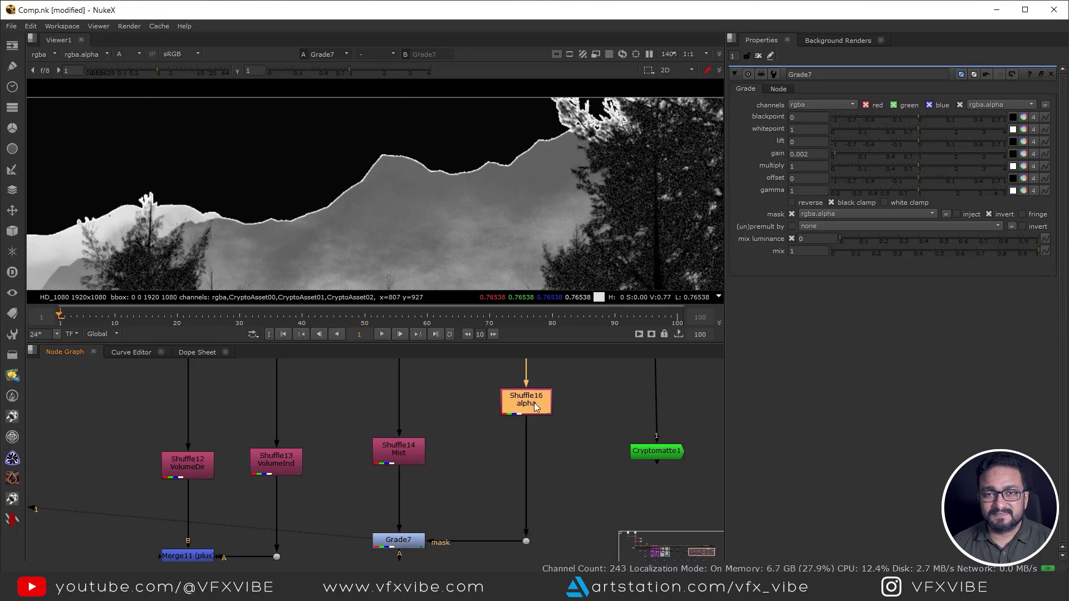
key("Tab")
type("dilate")
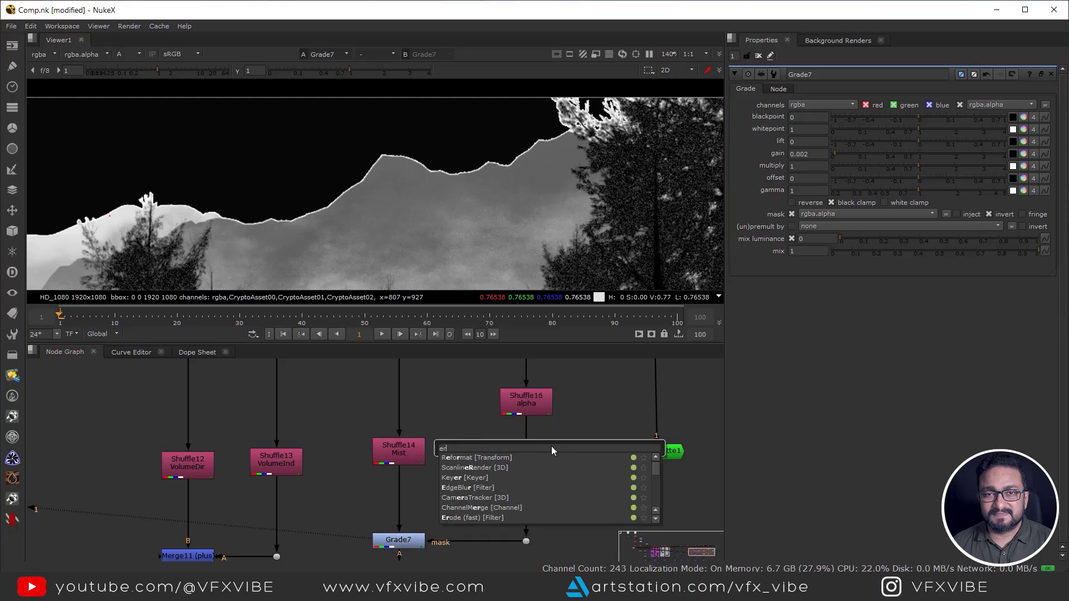
key("Return")
left_click_drag(539, 448, 537, 443)
key("1")
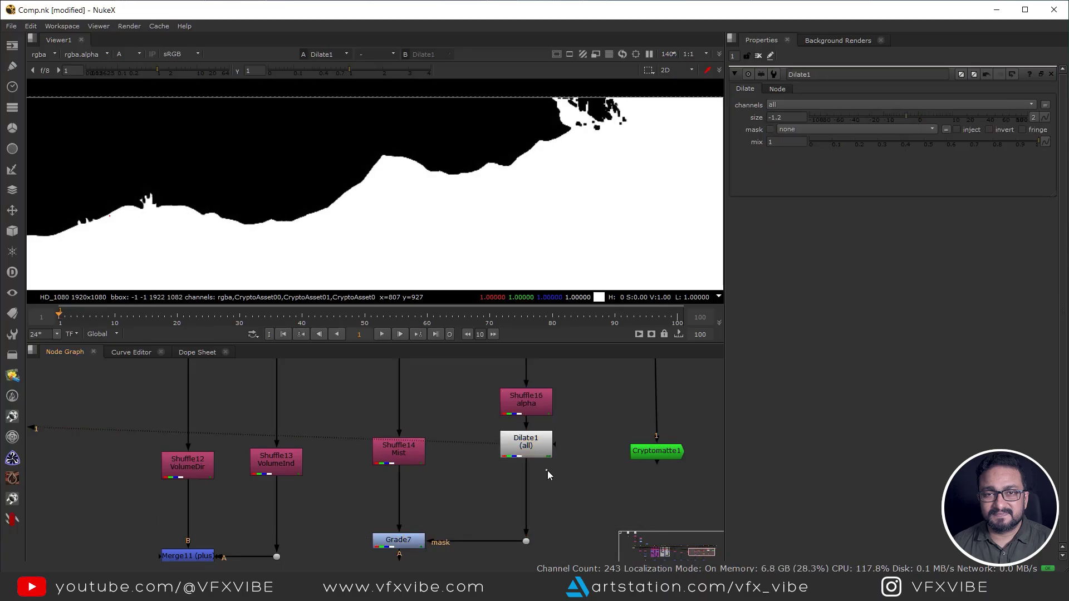
Step: Add an EdgeBlur node below Dilate1 in the mask branch and view the Mist Grade's output
key("Tab")
type("edgeblur")
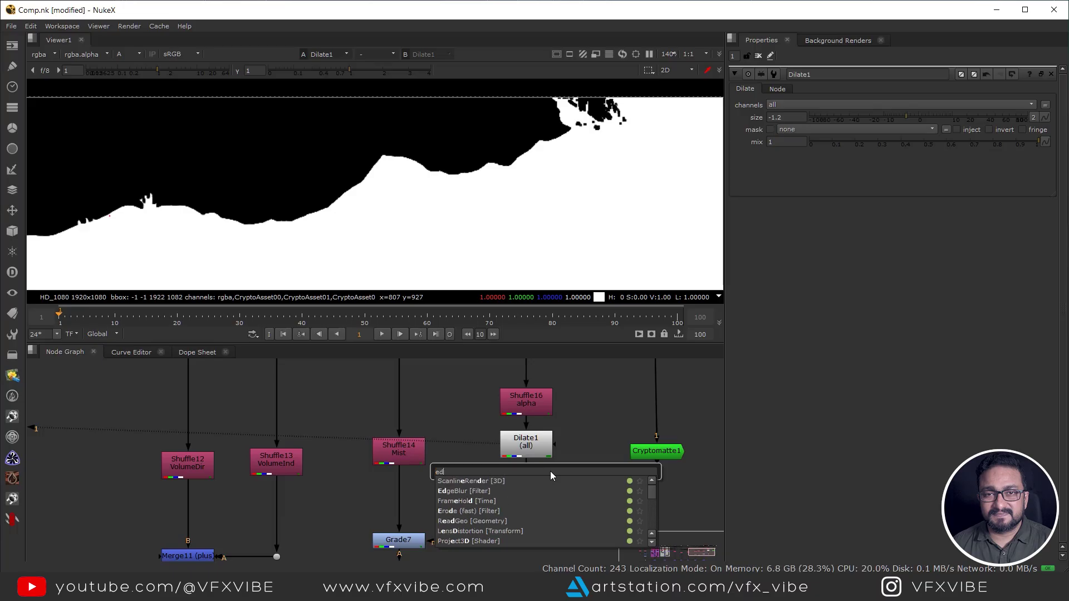
key("Return")
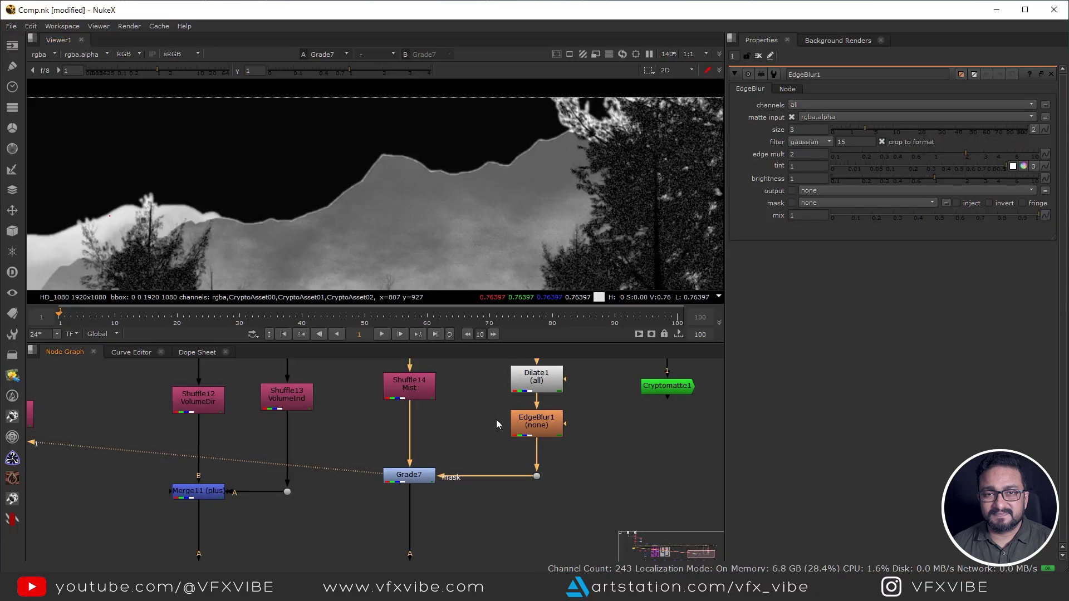
Step: Set Dilate1's size to -2.6 and check the mountain edges in Merge13's output
double_click(534, 384)
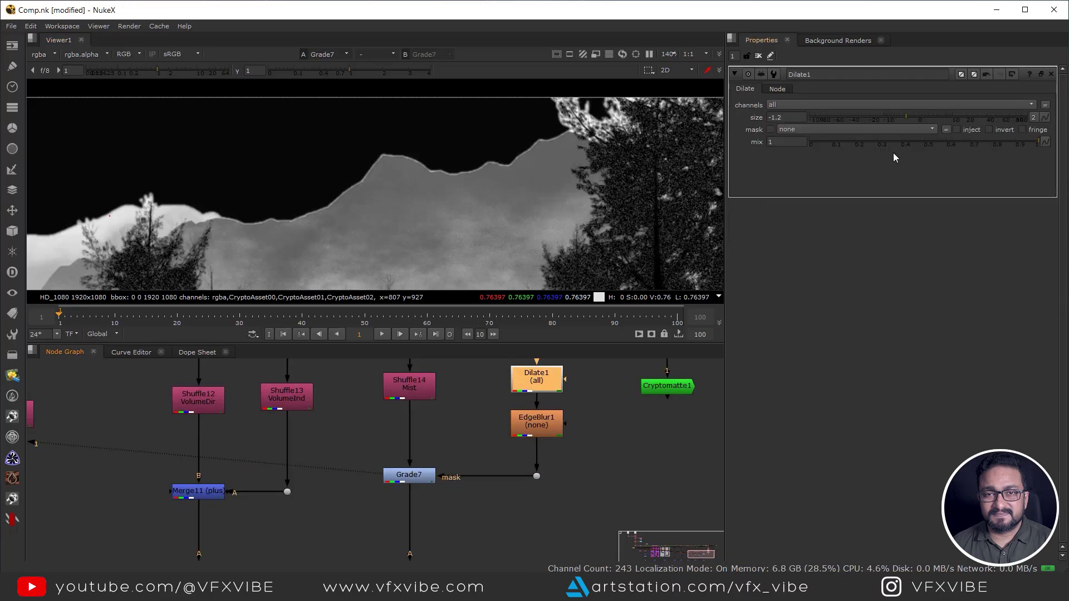
left_click_drag(908, 118, 901, 116)
scroll(512, 465, "down", 4)
left_click(479, 496)
key("1")
scroll(478, 177, "up", 3)
middle_click_drag(517, 422, 549, 456)
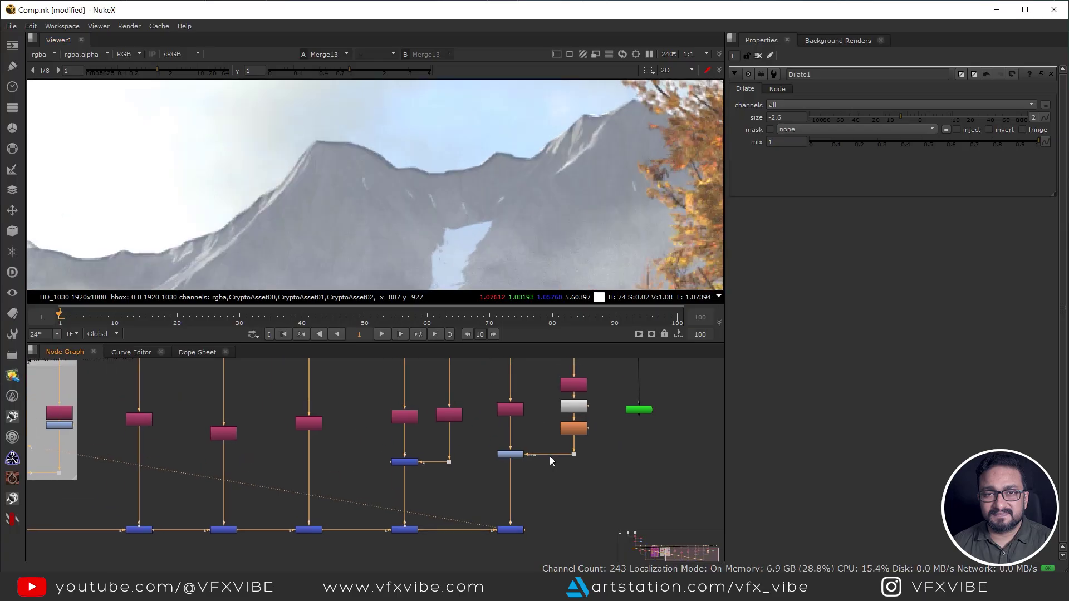
Step: Toggle the Mist Grade off and on to compare the mountain edge up close
left_click(511, 454)
scroll(445, 184, "up", 6)
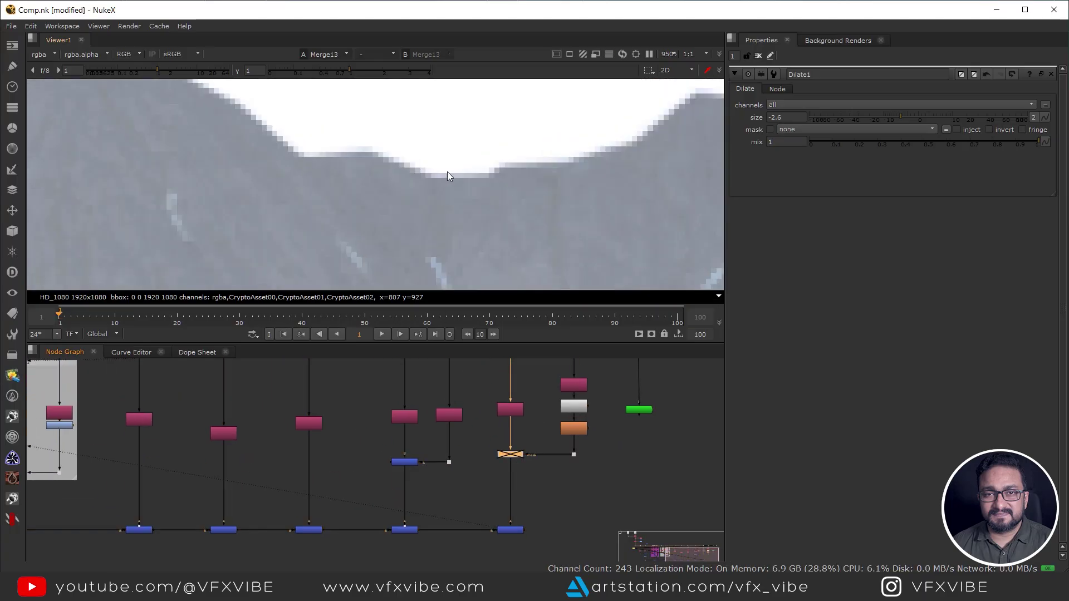
scroll(559, 428, "up", 3)
Step: Refine the sky mask's edge through EdgeBlur1 and set Dilate1's size to -1.8
double_click(576, 491)
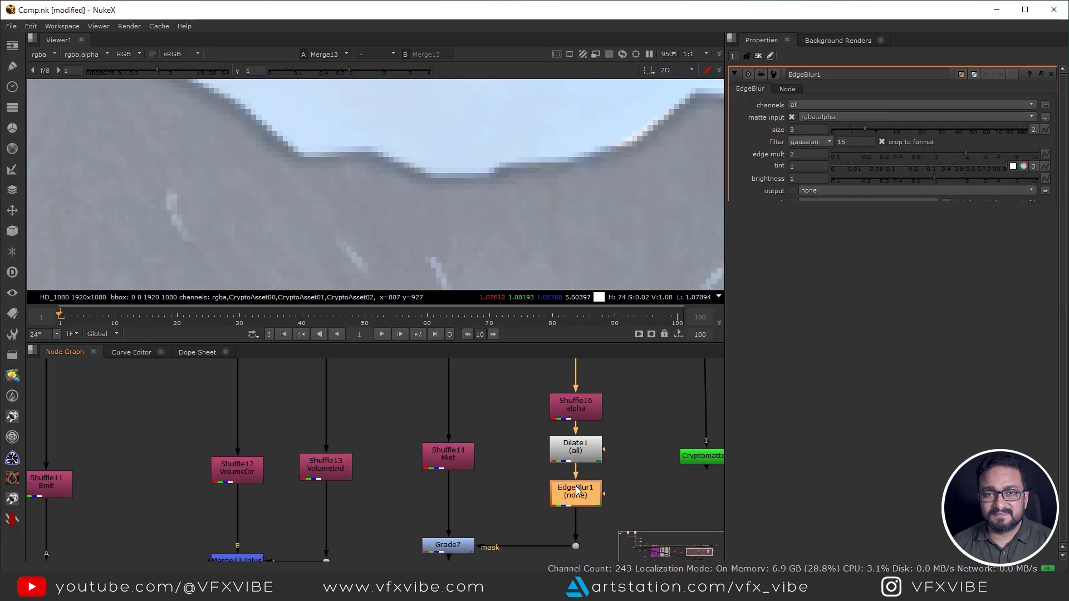
left_click_drag(841, 135, 903, 113)
double_click(592, 447)
scroll(441, 194, "down", 10)
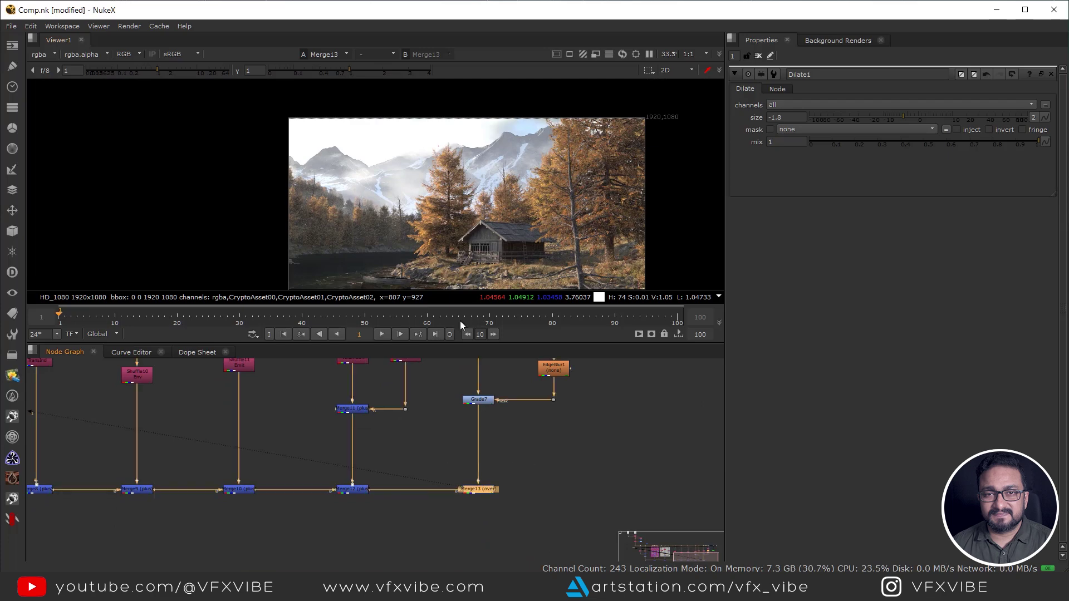
Step: Examine the Merge13 composite in an enlarged viewer, especially the water, the boat and the distant trees
key("space")
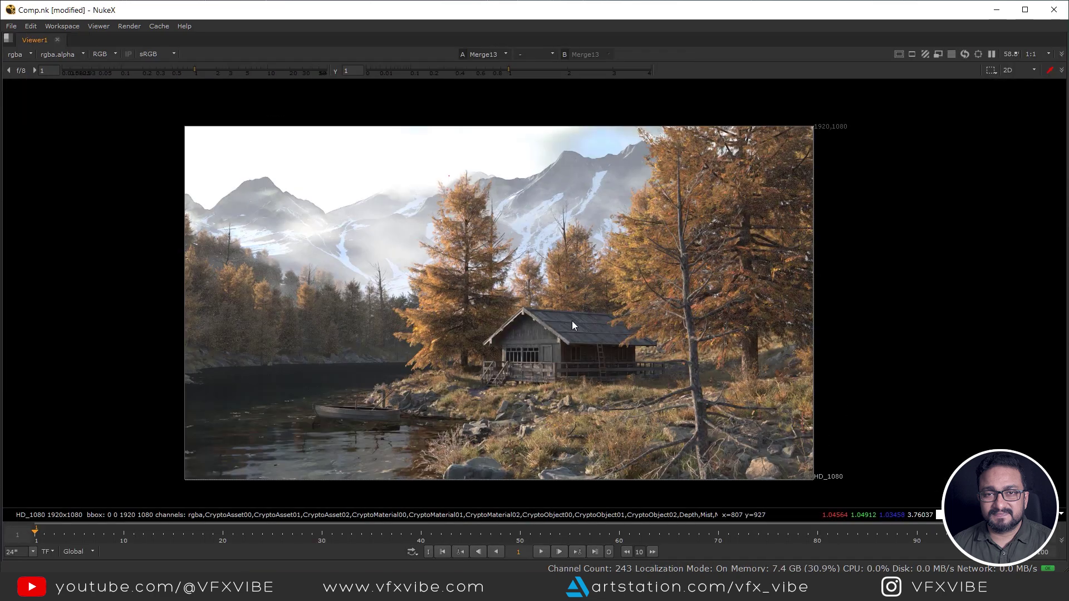
middle_click_drag(374, 395, 523, 339)
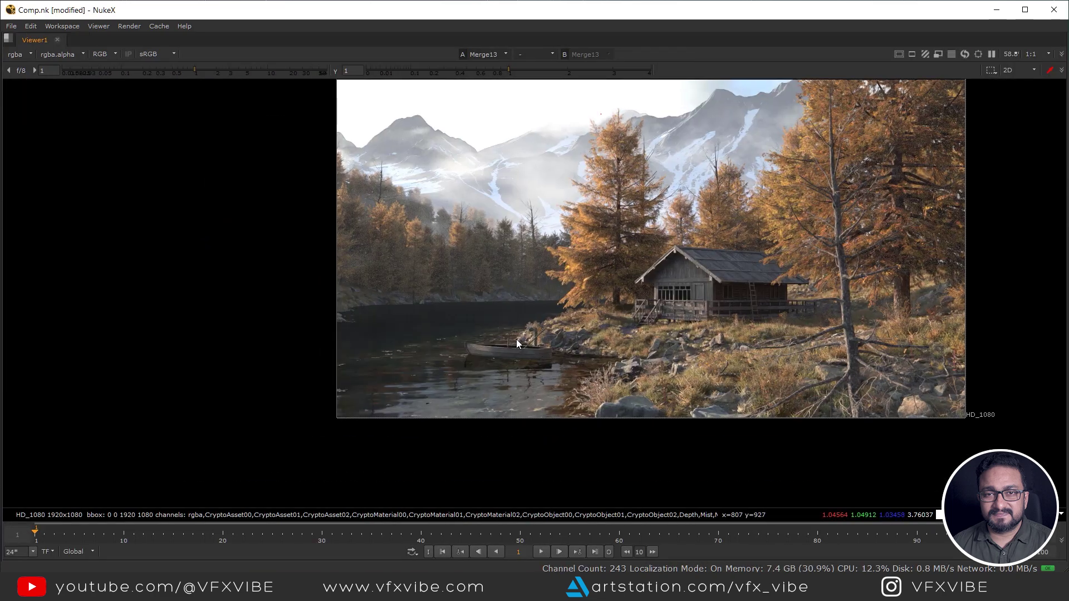
scroll(467, 353, "up", 5)
left_click_drag(257, 396, 656, 282)
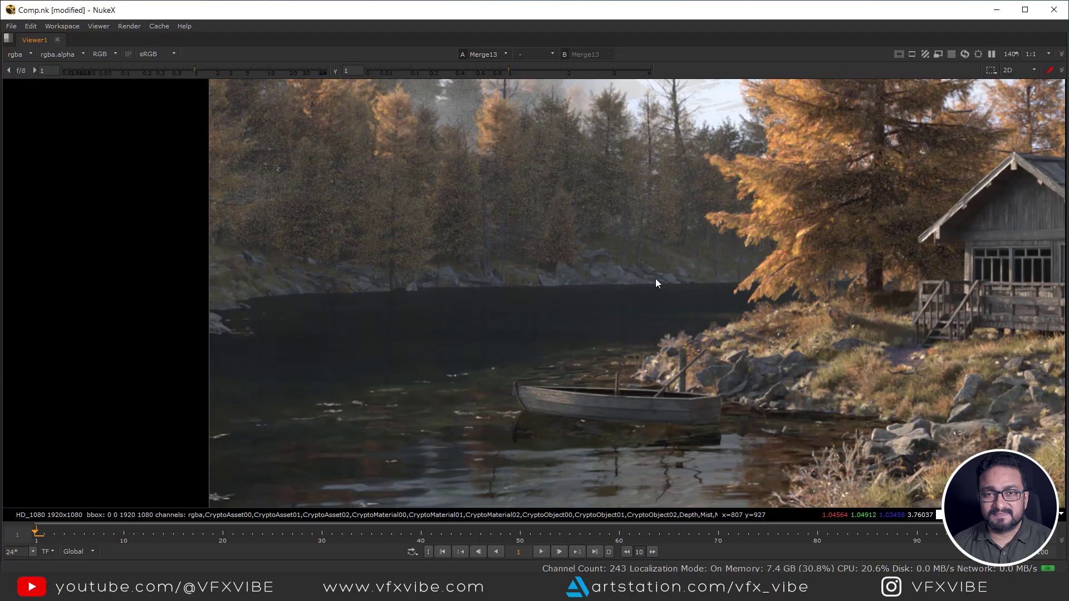
scroll(624, 273, "down", 4)
key("space")
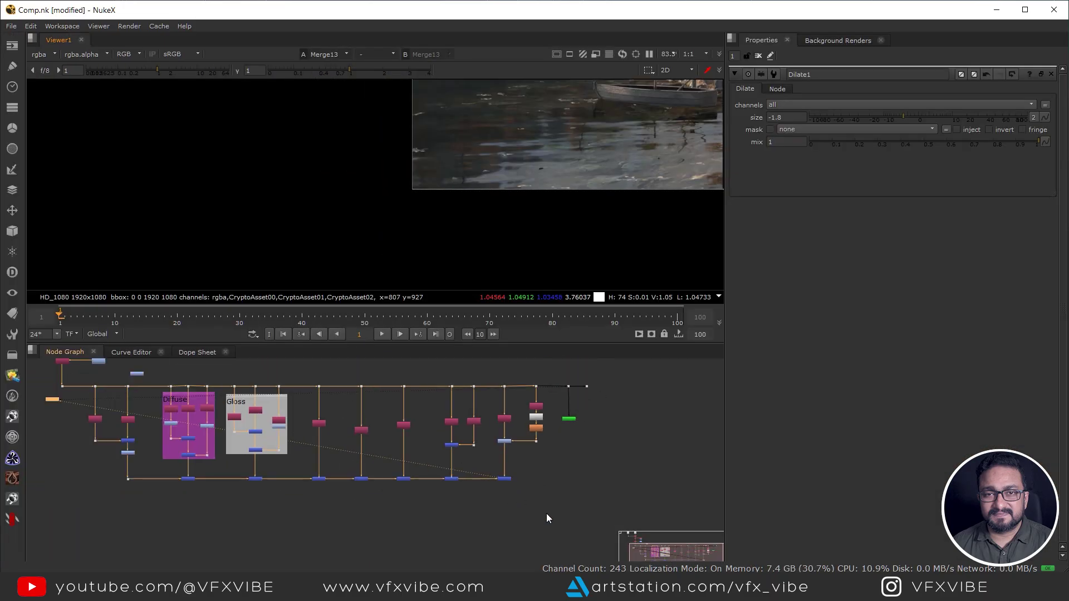
Step: Find the GlossInd Shuffle in the Gloss group and examine the water reflections in its output
middle_click_drag(330, 462, 521, 476)
scroll(392, 434, "up", 3)
middle_click_drag(388, 548, 364, 452)
scroll(364, 452, "down", 4)
left_click(350, 491)
left_click_drag(217, 484, 683, 419)
scroll(569, 430, "up", 3)
left_click_drag(566, 431, 565, 470)
left_click(506, 443)
scroll(356, 436, "up", 6)
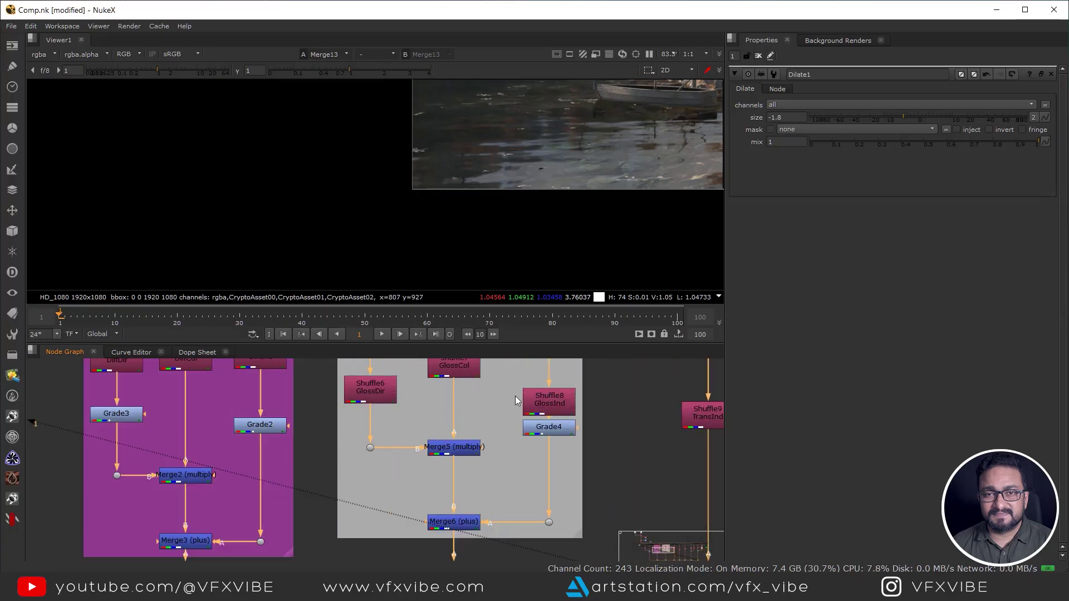
scroll(557, 418, "up", 3)
left_click(534, 459)
key("1")
middle_click_drag(596, 176, 485, 192)
scroll(651, 192, "up", 5)
scroll(651, 193, "down", 2)
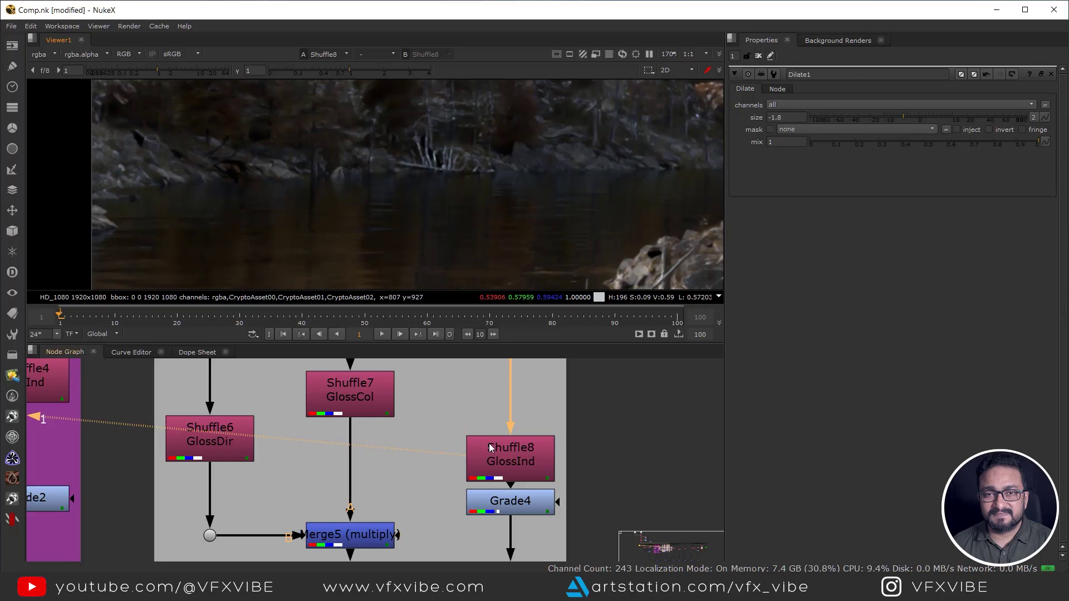
Step: Shift the Cryptomatte branch farther along the pipe to make room beside the Mist mask nodes
scroll(490, 448, "down", 10)
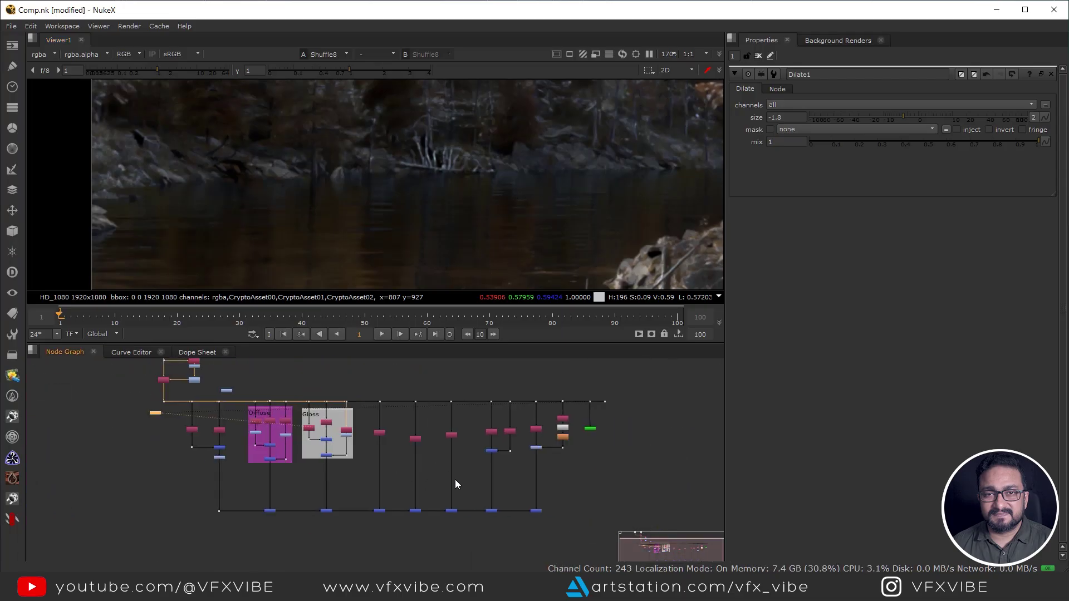
middle_click_drag(546, 451, 507, 456)
left_click_drag(532, 384, 615, 455)
left_click_drag(554, 433, 606, 434)
Step: Connect a pasted Shuffle to the new pipe dot, set its input to GlossInd, and view its output
scroll(549, 443, "up", 3)
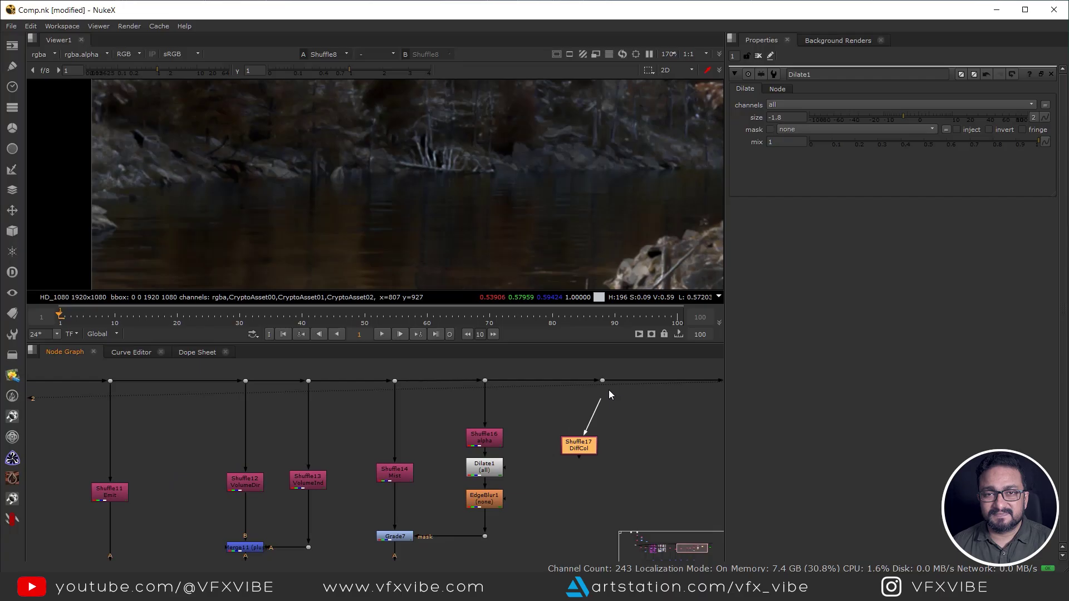
left_click_drag(609, 389, 602, 381)
left_click_drag(589, 452, 600, 469)
left_click_drag(602, 468, 608, 478)
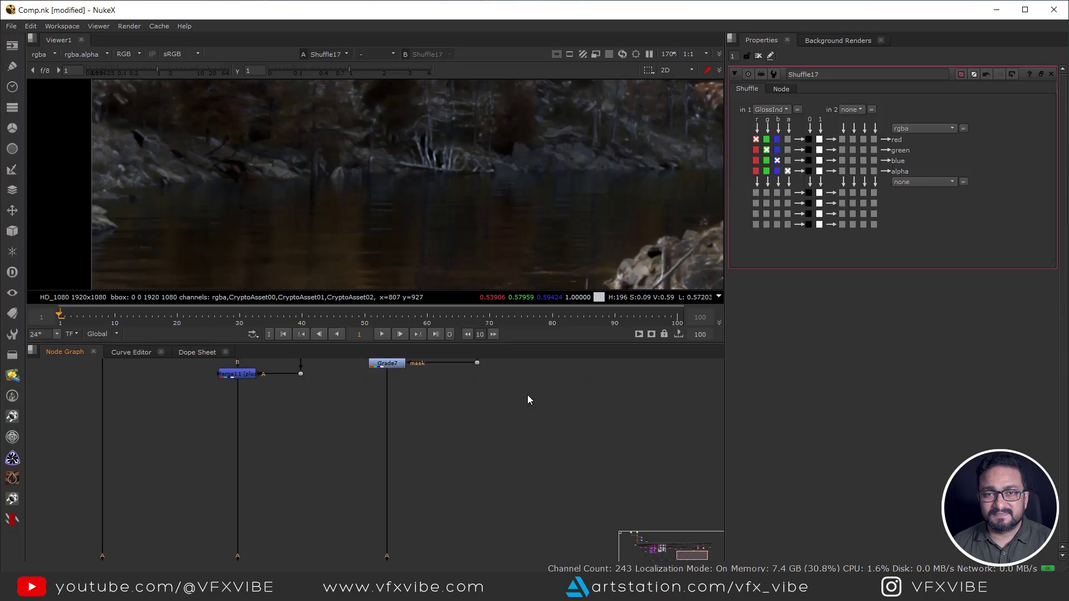
Step: Add an over Merge after Merge13, connect it to the new GlossInd Shuffle, and view the result
scroll(502, 454, "down", 3)
middle_click_drag(482, 470, 489, 431)
left_click(445, 522)
key("m")
scroll(452, 517, "up", 1)
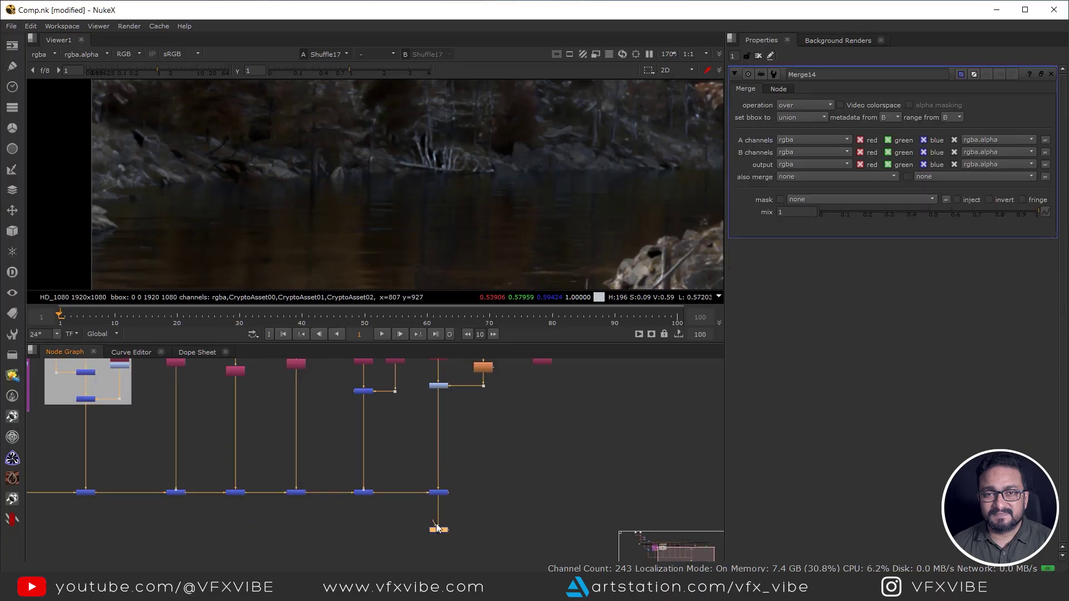
left_click_drag(436, 525, 543, 375)
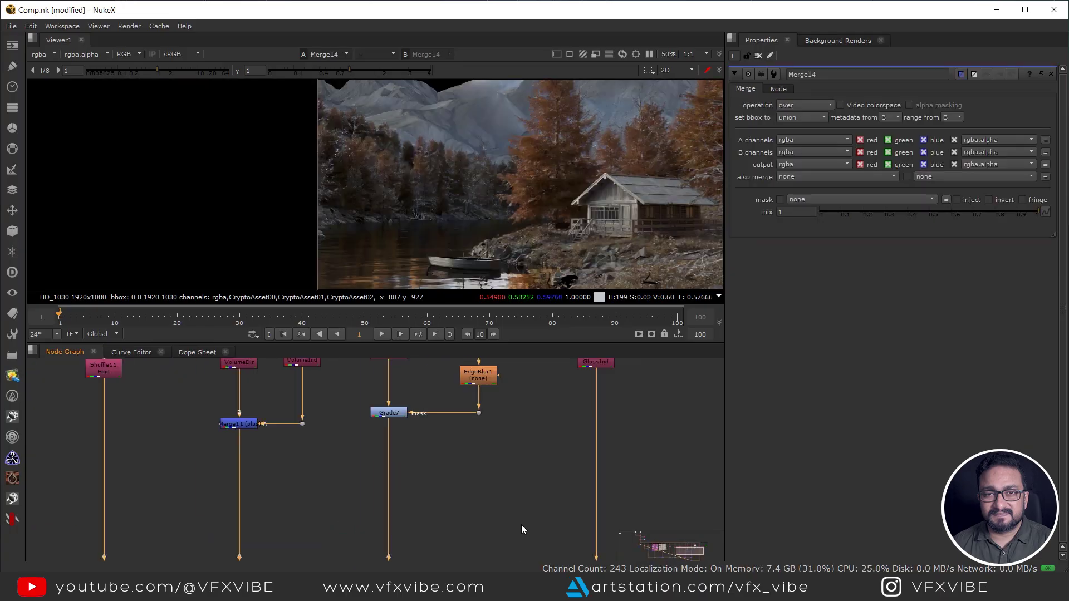
Step: Display the Cryptomatte node's output in the viewer and open its properties
scroll(512, 501, "down", 5)
scroll(632, 448, "up", 5)
left_click(632, 442)
key("1")
double_click(639, 443)
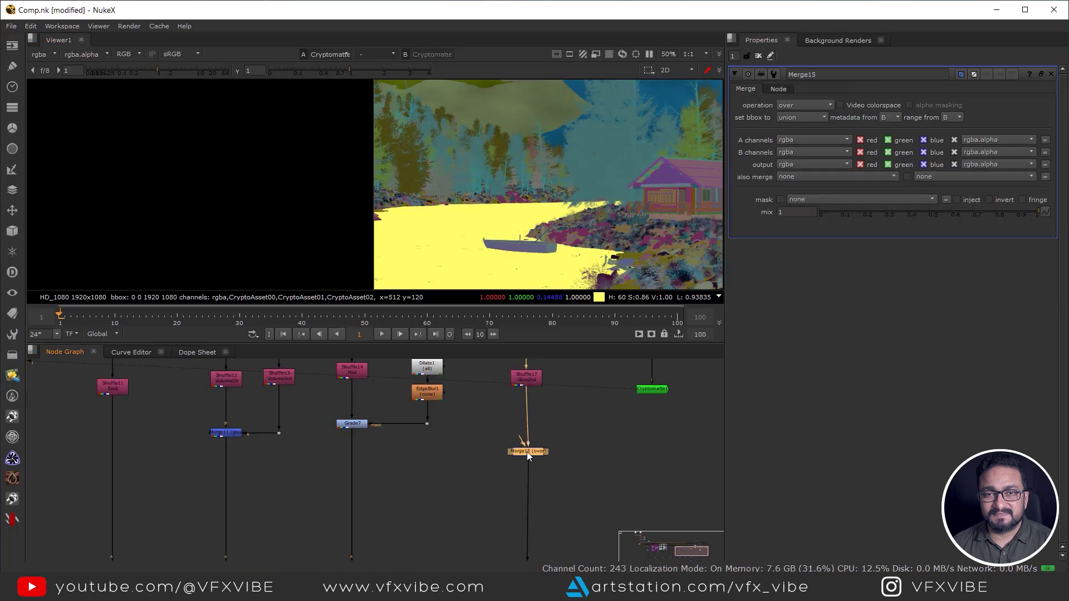
Step: Connect the Cryptomatte to an over Merge below the new GlossInd Shuffle and view the Merge
left_click_drag(527, 452, 650, 391)
key("1")
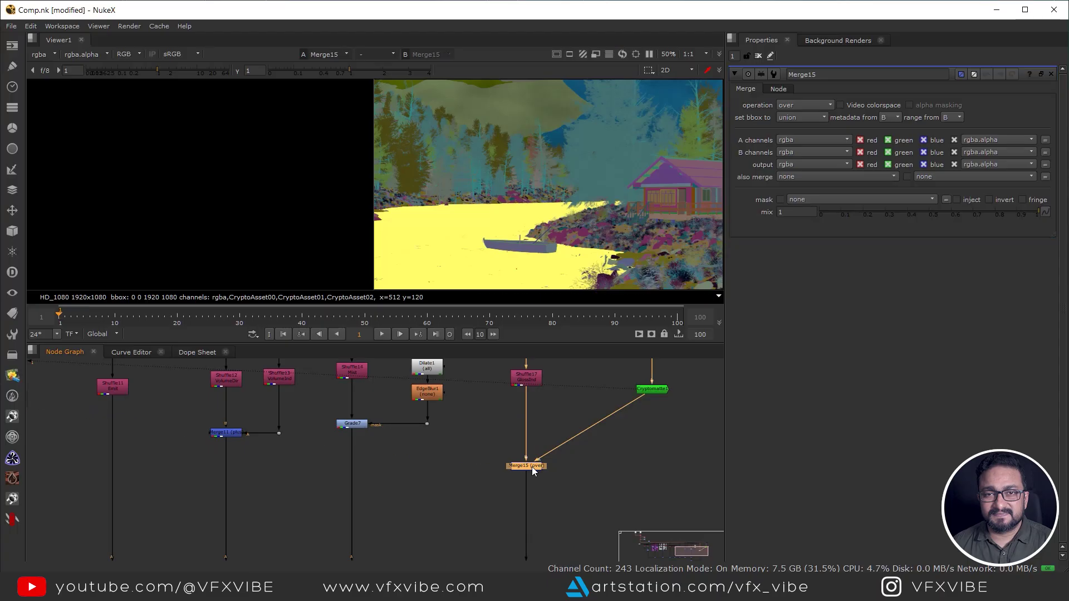
Step: Set the operation of Merge15, which joins the GlossInd Shuffle and the Cryptomatte, to mask
left_click(802, 106)
left_click(801, 227)
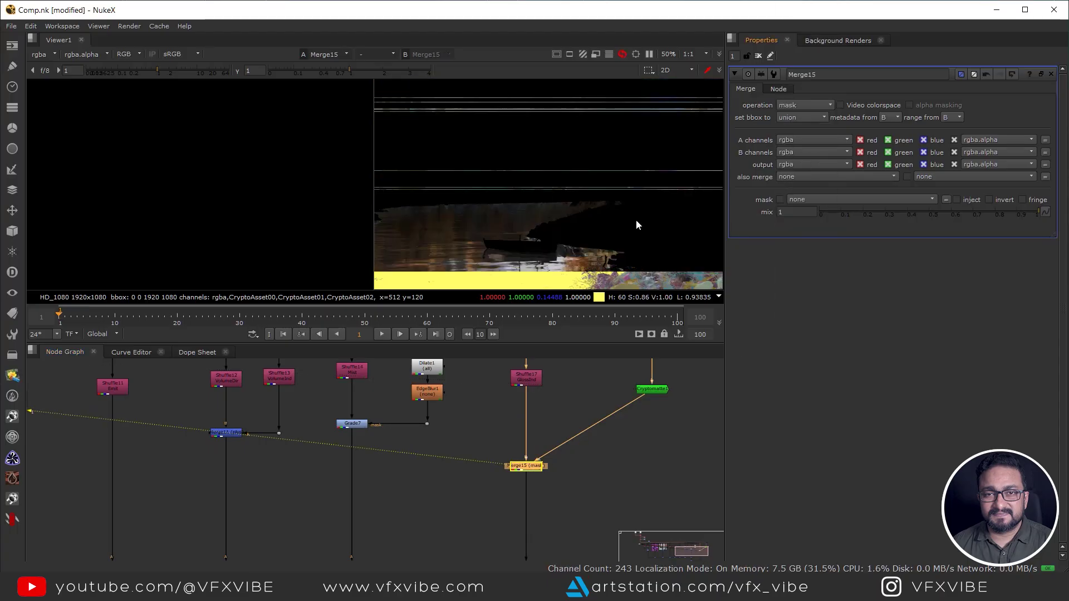
scroll(583, 180, "up", 3)
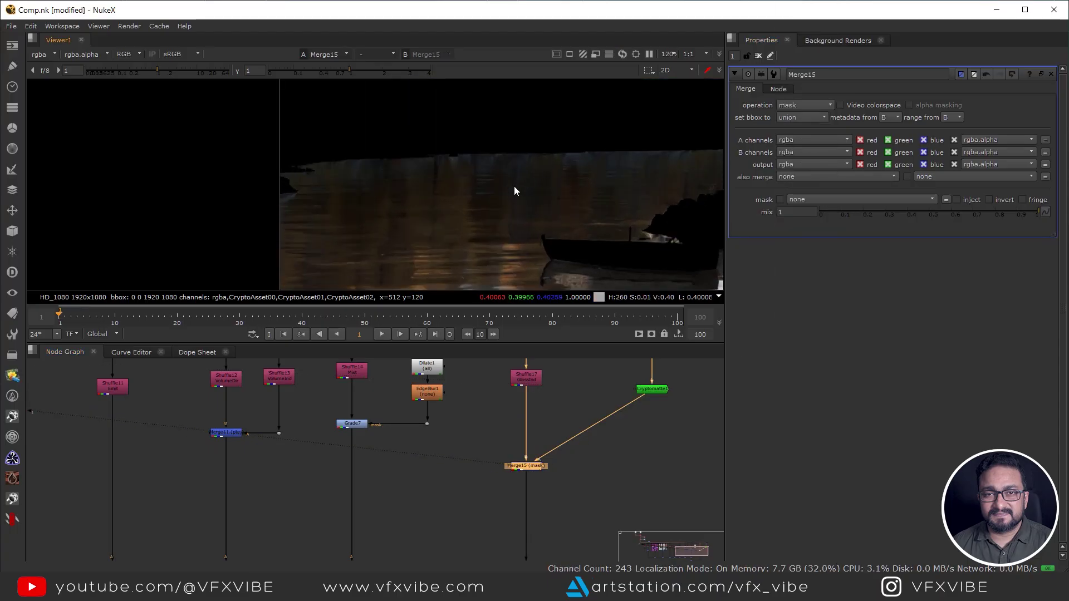
Step: View Merge14's output and examine the masked reflections on the water
scroll(606, 390, "down", 3)
middle_click_drag(576, 490, 572, 431)
left_click(454, 495)
key("1")
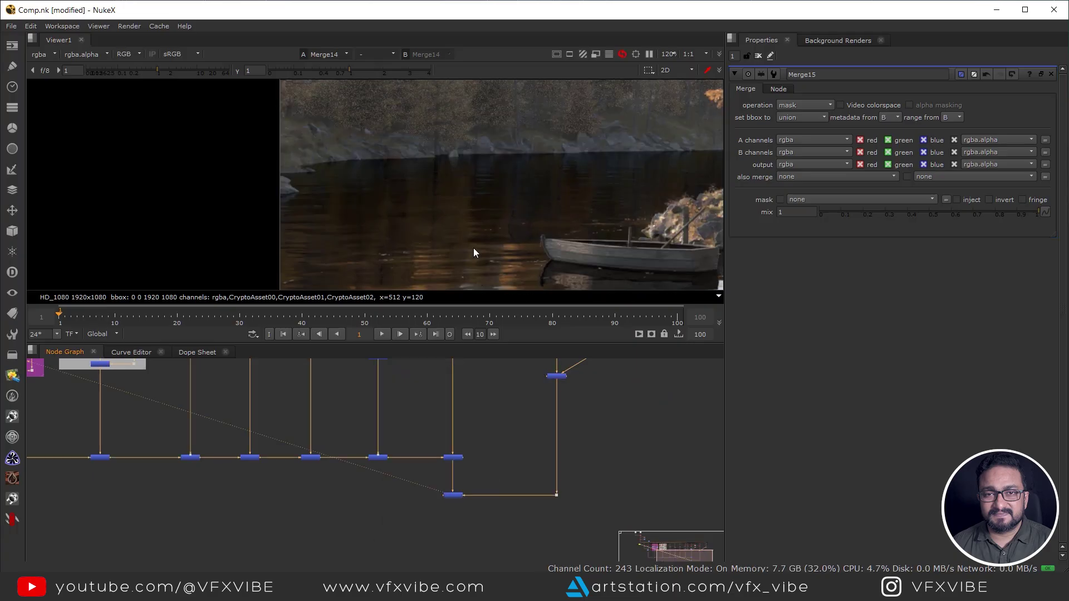
scroll(510, 218, "down", 2)
scroll(567, 231, "up", 4)
middle_click_drag(572, 233, 519, 294)
scroll(410, 461, "up", 3)
Step: Set Merge14's operation to plus so the masked GlossInd reflections are added to the image
double_click(482, 519)
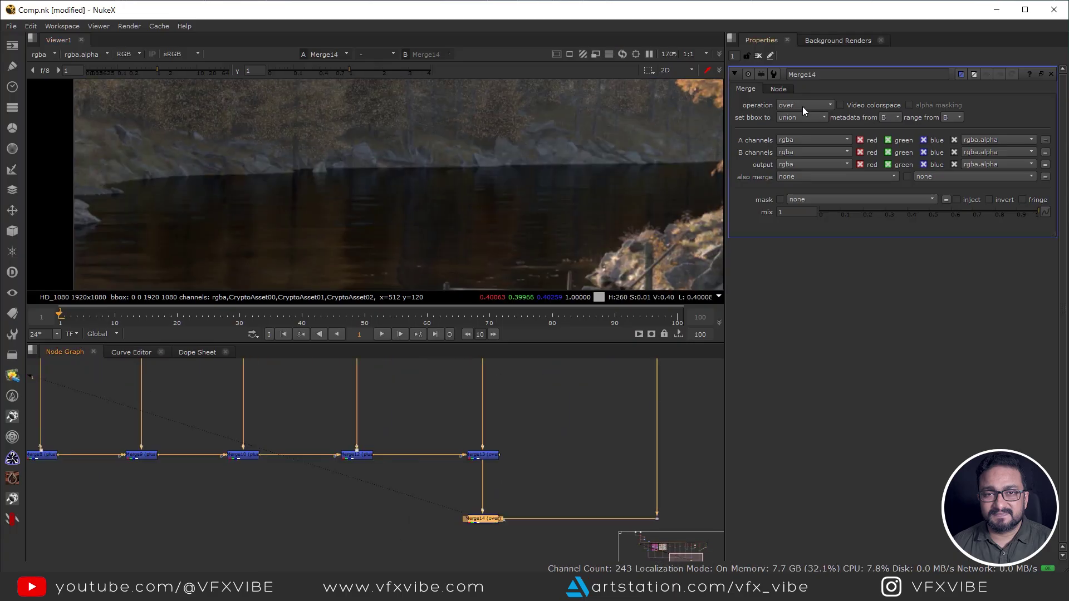
left_click(802, 105)
left_click(803, 261)
scroll(491, 160, "down", 3)
left_click_drag(309, 228, 561, 182)
scroll(518, 198, "down", 3)
scroll(544, 422, "down", 6)
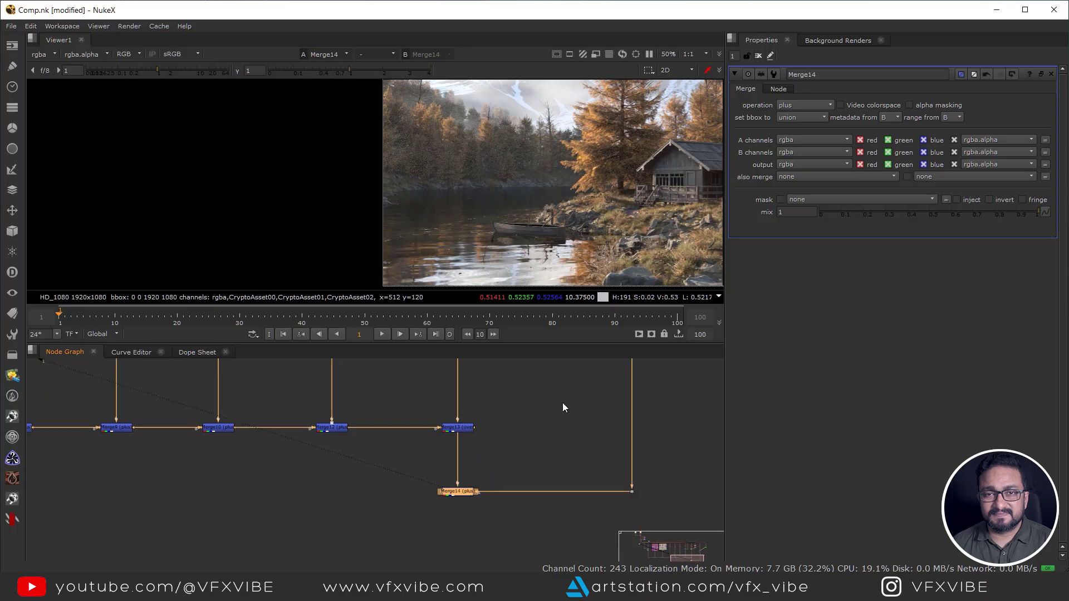
Step: Route the Cryptomatte connection into Merge15 at a right angle through a dot
scroll(611, 456, "up", 3)
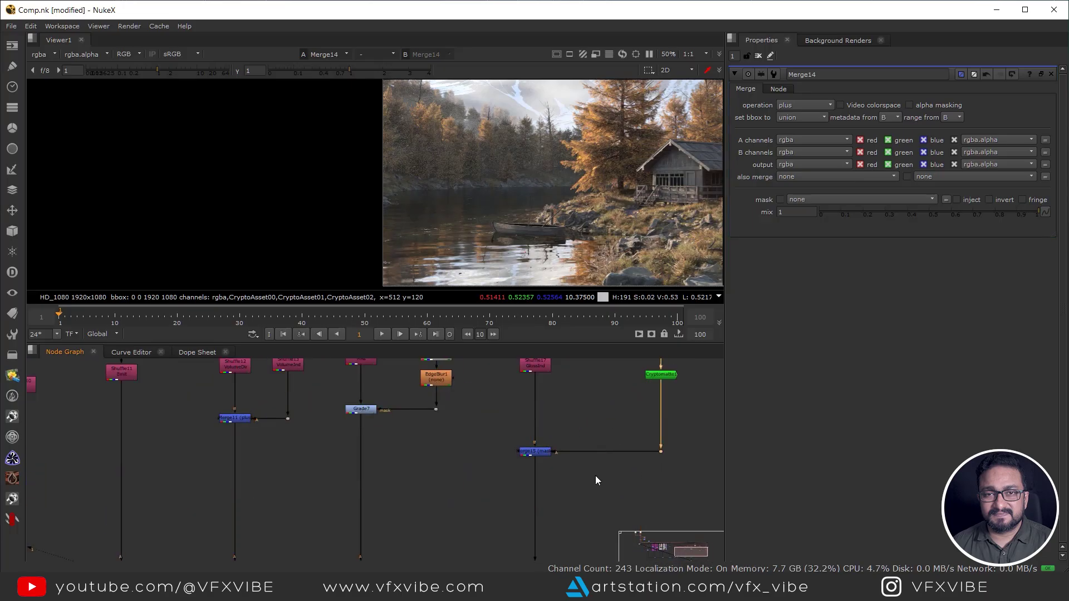
scroll(573, 457, "up", 3)
left_click(372, 406)
scroll(534, 539, "down", 4)
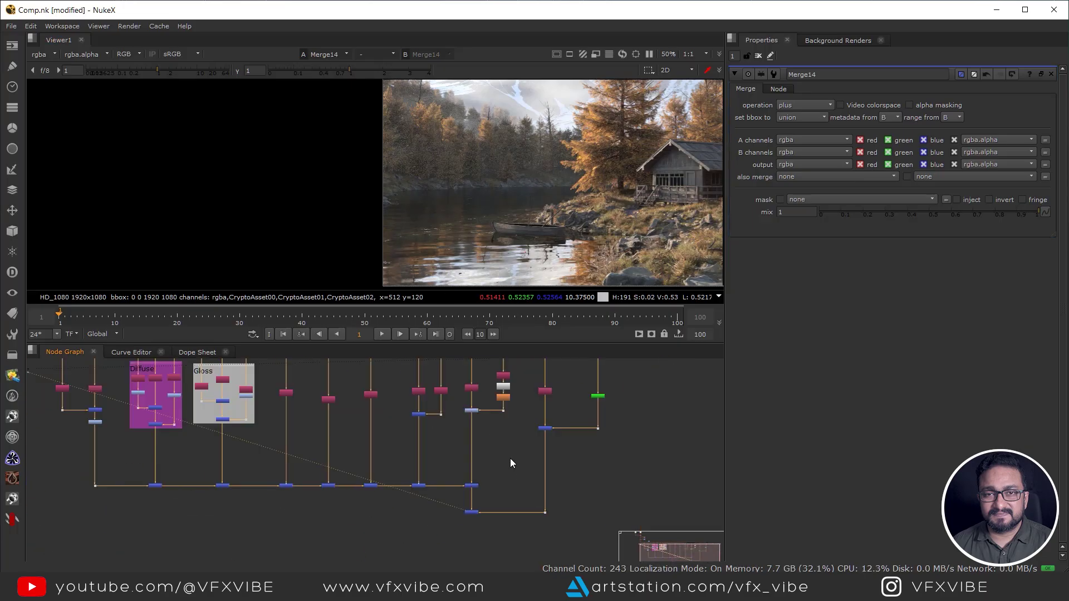
left_click_drag(595, 488, 586, 474)
Step: Assign the original render's dot and Merge14 to separate viewer inputs and fit the image in the enlarged viewer
key("1")
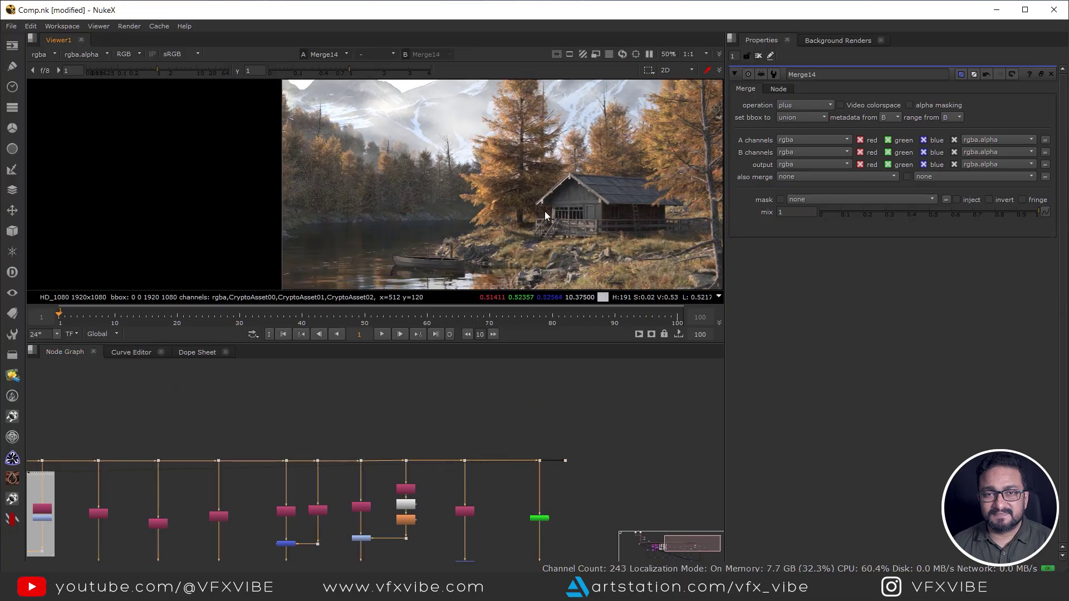
key("space")
middle_click_drag(603, 268, 710, 179)
key("f")
key("2")
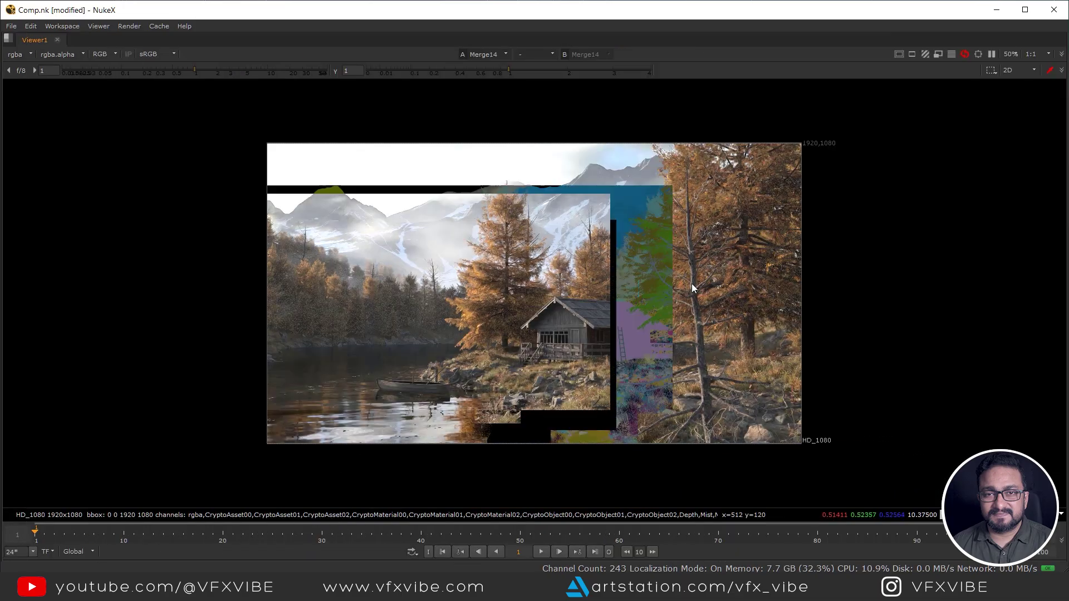
Step: Switch repeatedly between the original render and the Merge14 result to compare the water, trees and cottage
key("1")
key("2")
key("1")
middle_click_drag(627, 390, 720, 361)
key("2")
middle_click_drag(542, 200, 546, 235)
key("1")
scroll(540, 228, "up", 5)
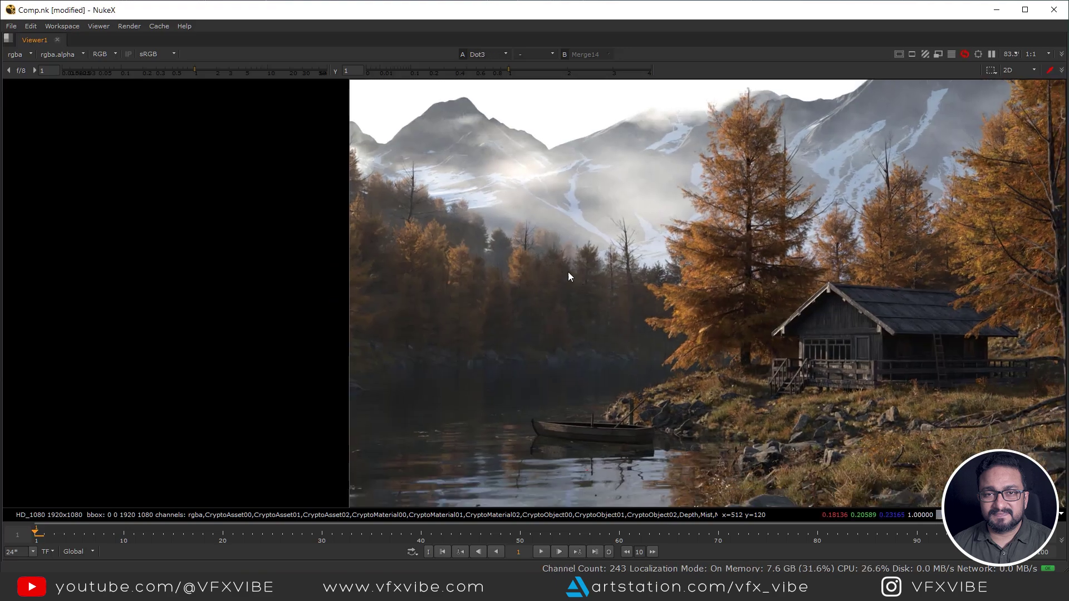
middle_click_drag(568, 272, 524, 212)
key("2")
key("1")
middle_click_drag(712, 303, 656, 336)
key("2")
key("1")
key("2")
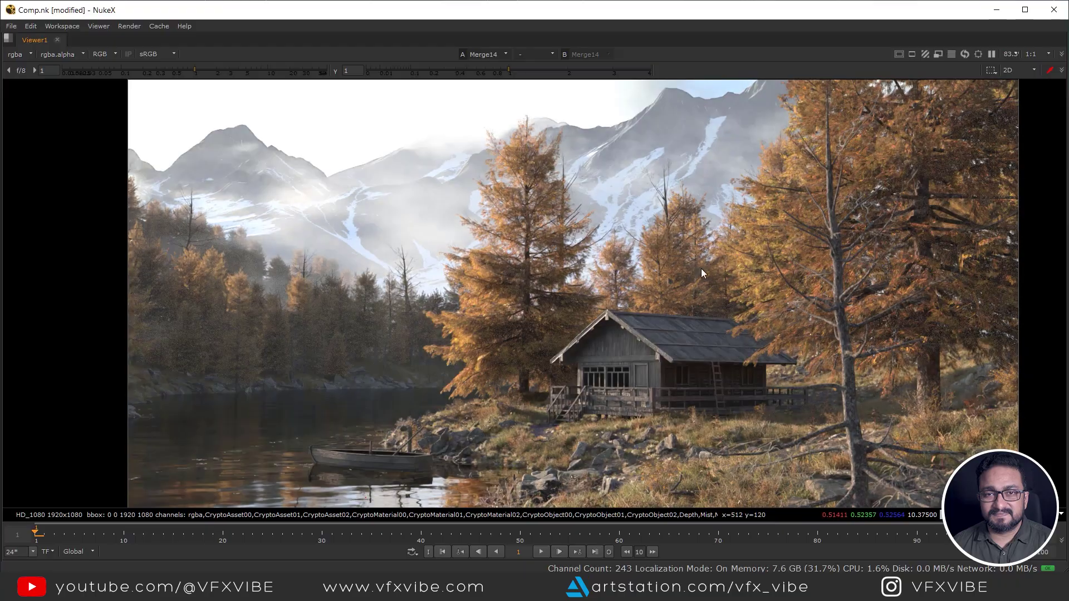
scroll(700, 268, "up", 4)
left_click_drag(370, 385, 533, 453)
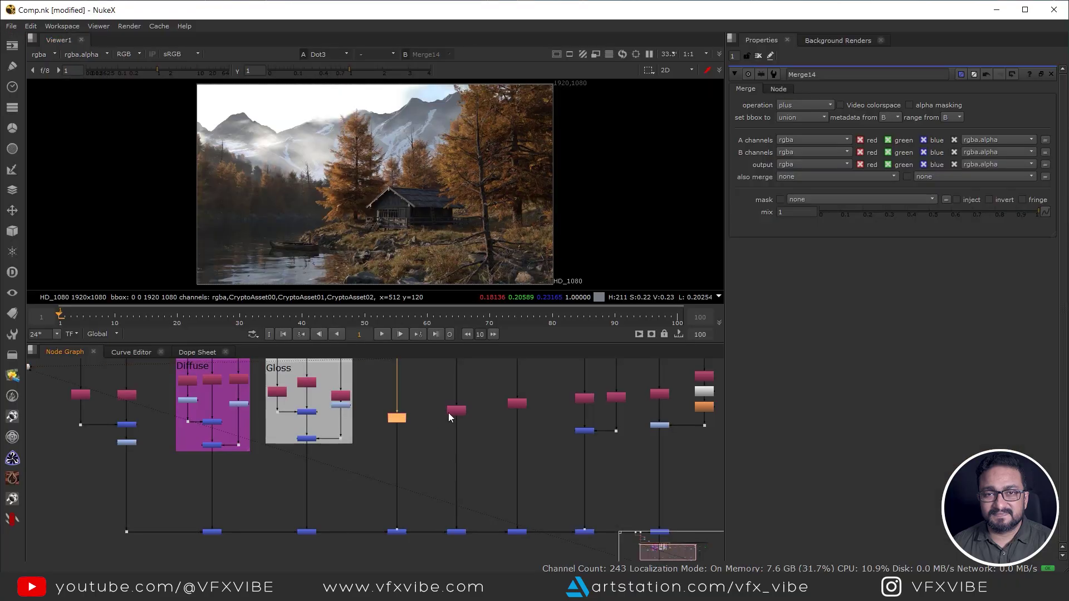
scroll(440, 459, "down", 4)
scroll(523, 480, "up", 3)
left_click(617, 469)
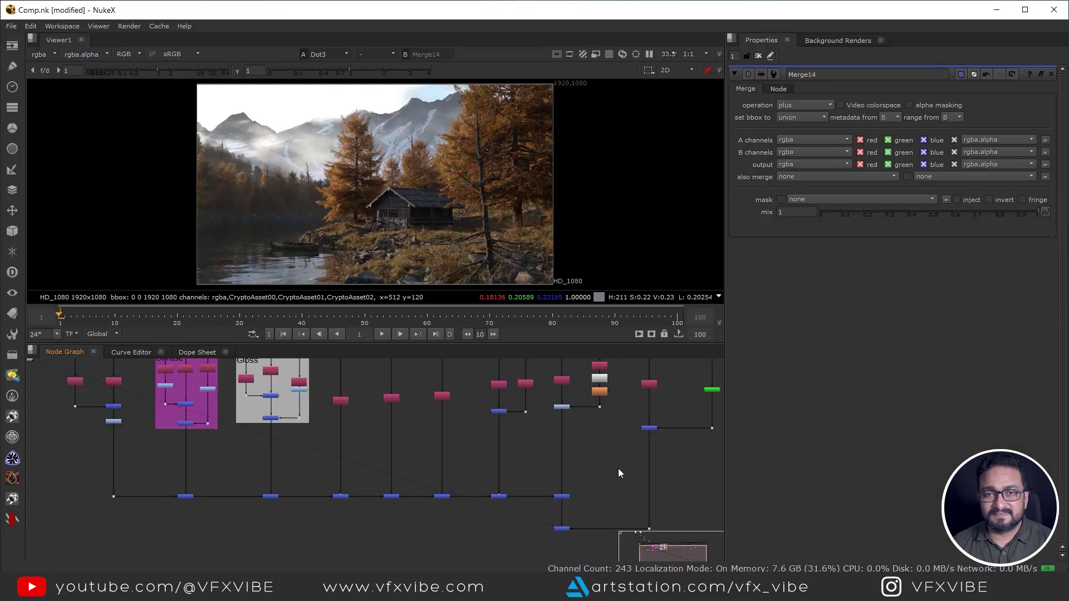